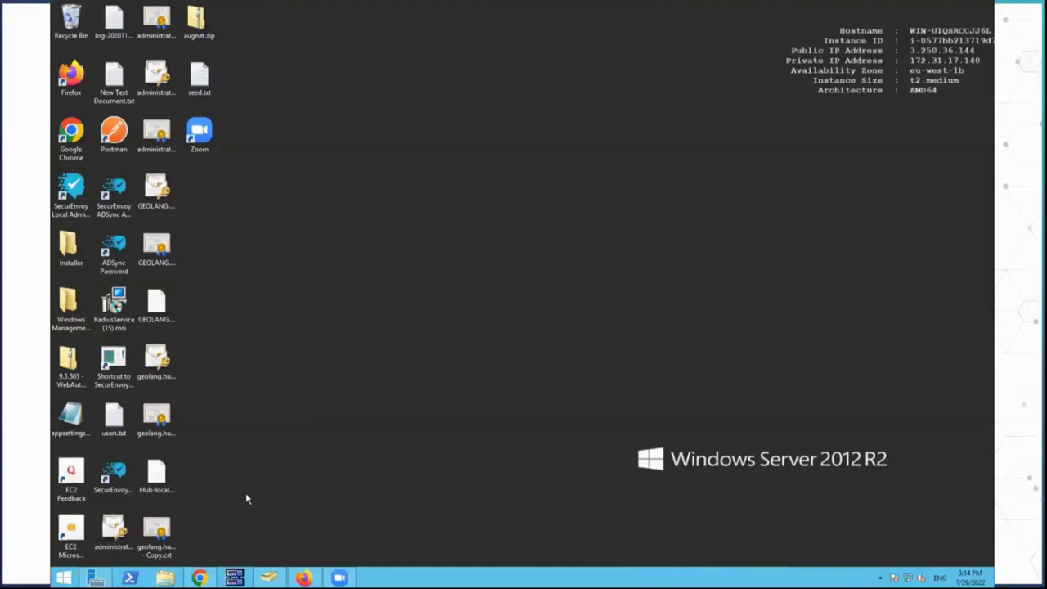
Step: Launch the Active Directory Sync Agent and view its Universal Directory and Active Directory connection settings
double_click(123, 193)
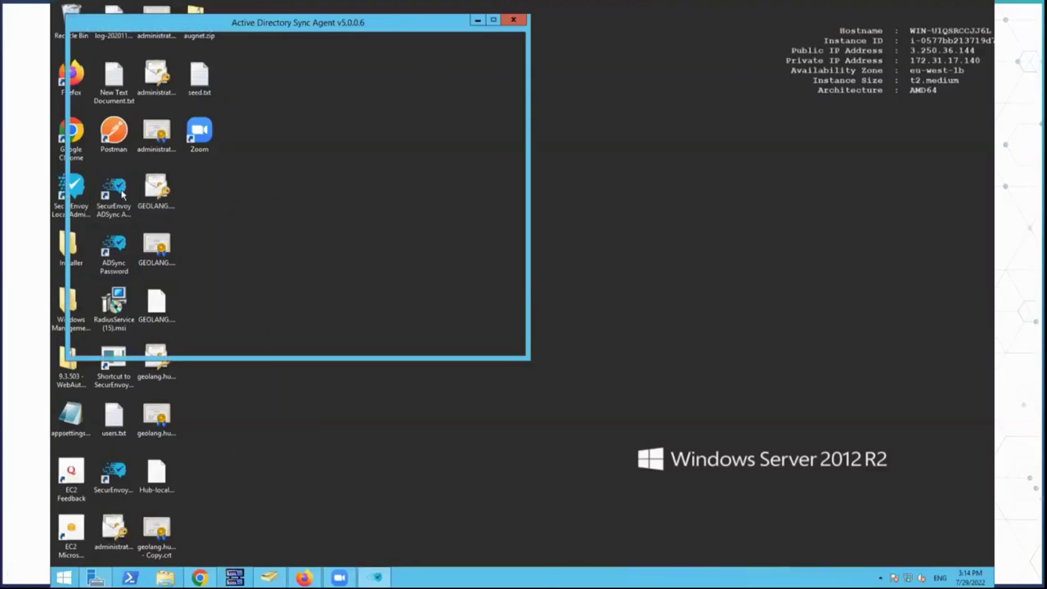
left_click(112, 52)
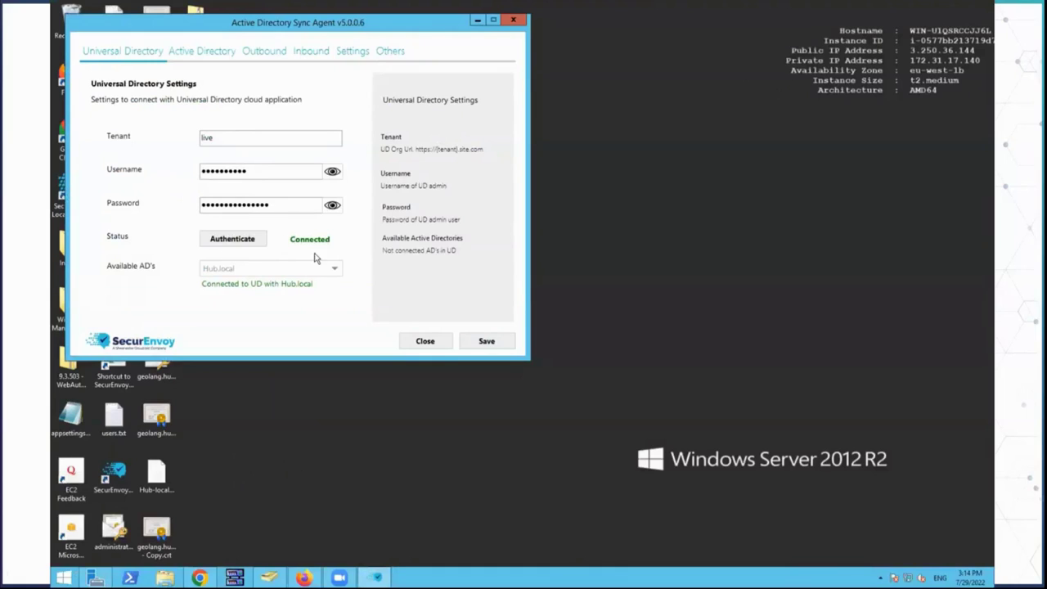
left_click(196, 54)
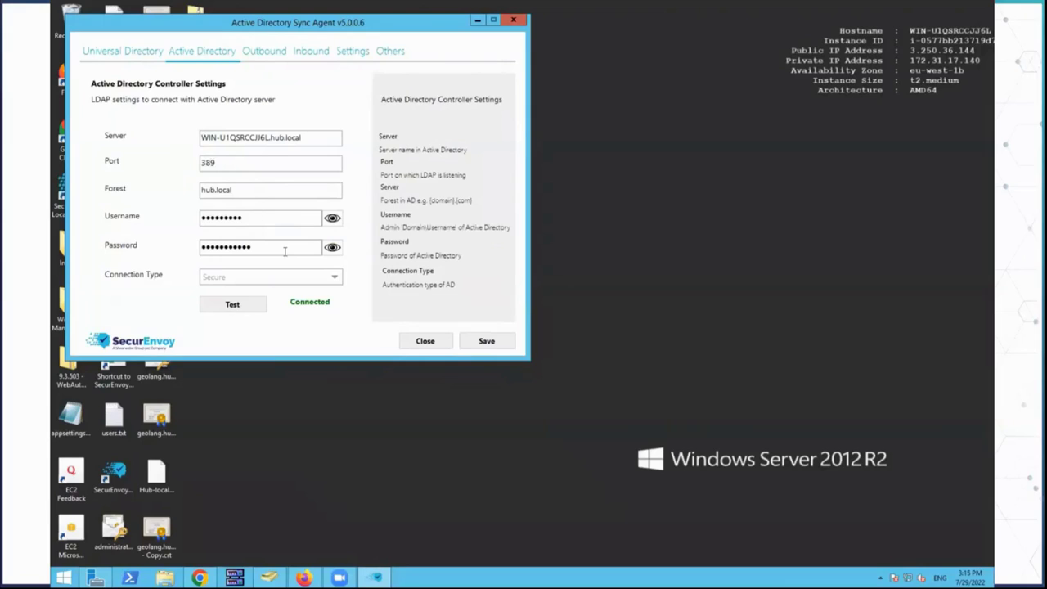
Step: Test the Active Directory connection with None, then Ssl, and dismiss the server-not-operational error
left_click(336, 279)
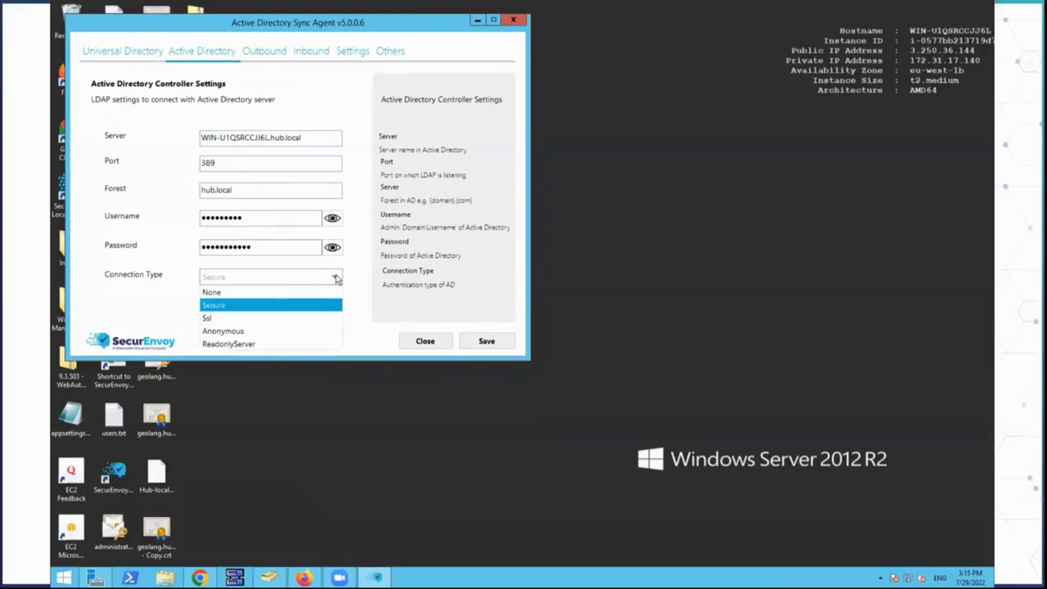
left_click(282, 292)
left_click(233, 303)
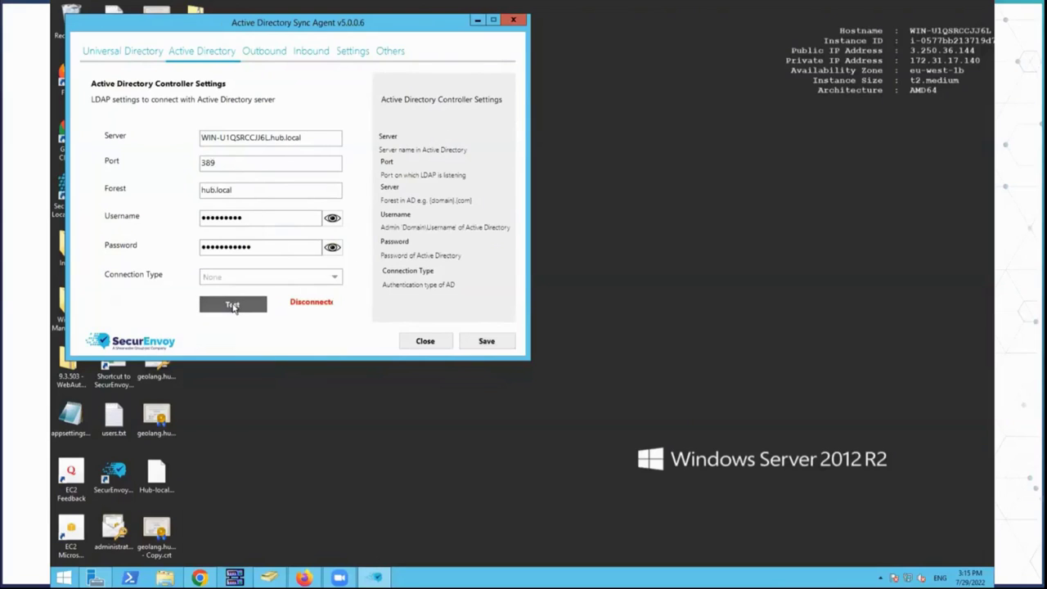
left_click(312, 281)
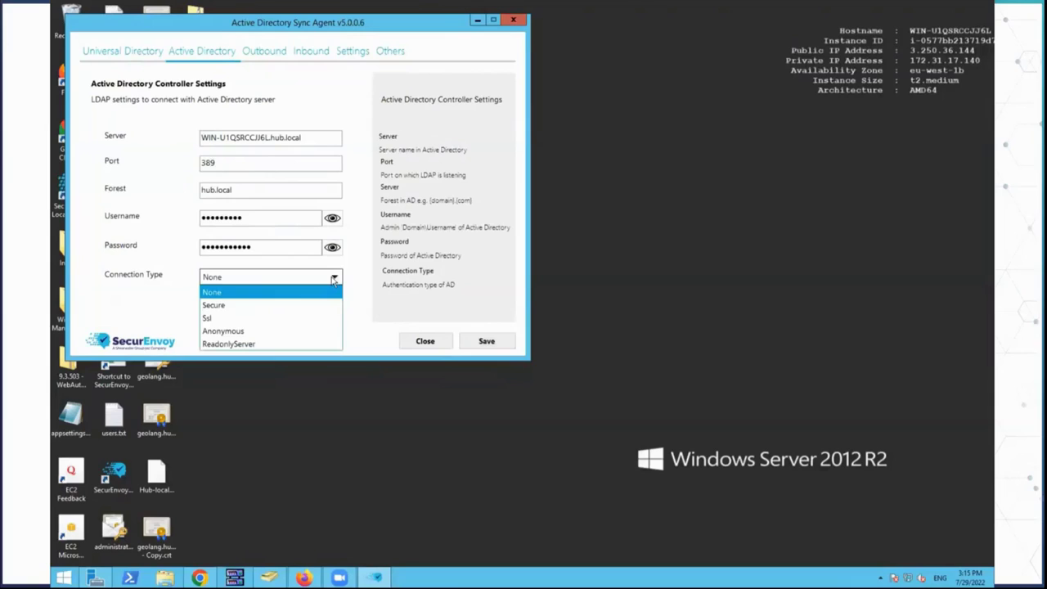
left_click(242, 318)
left_click(234, 304)
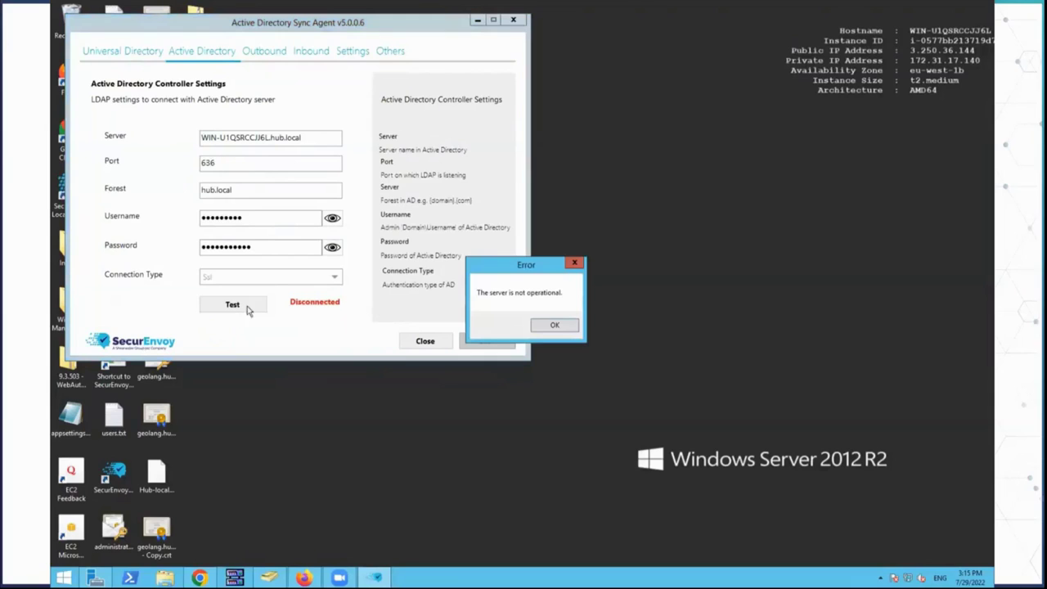
left_click(565, 327)
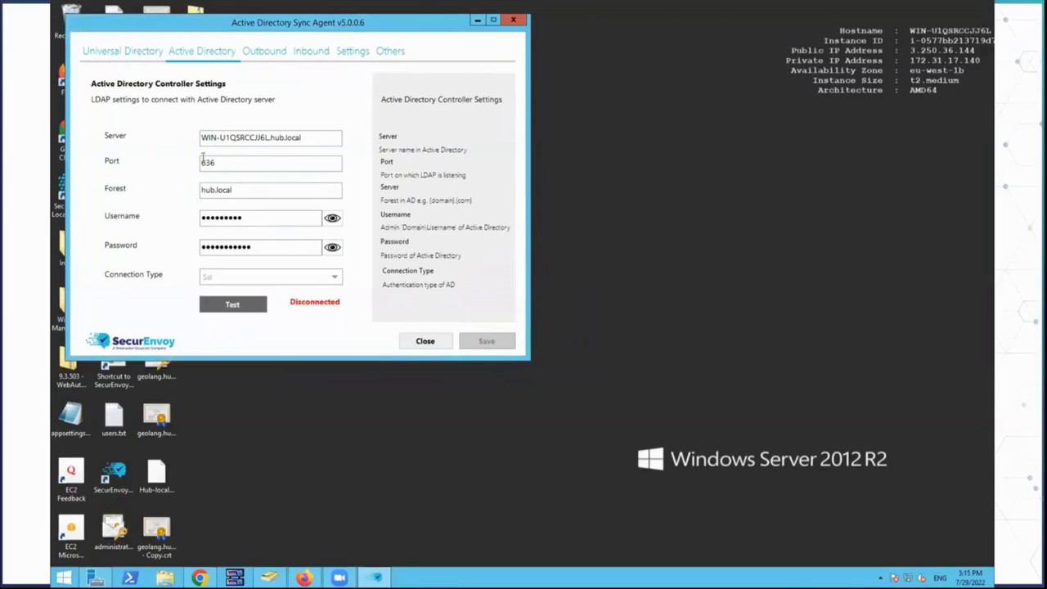
Step: Switch the connection type back to Secure and test it, connecting on port 389
left_click(219, 163)
left_click(259, 278)
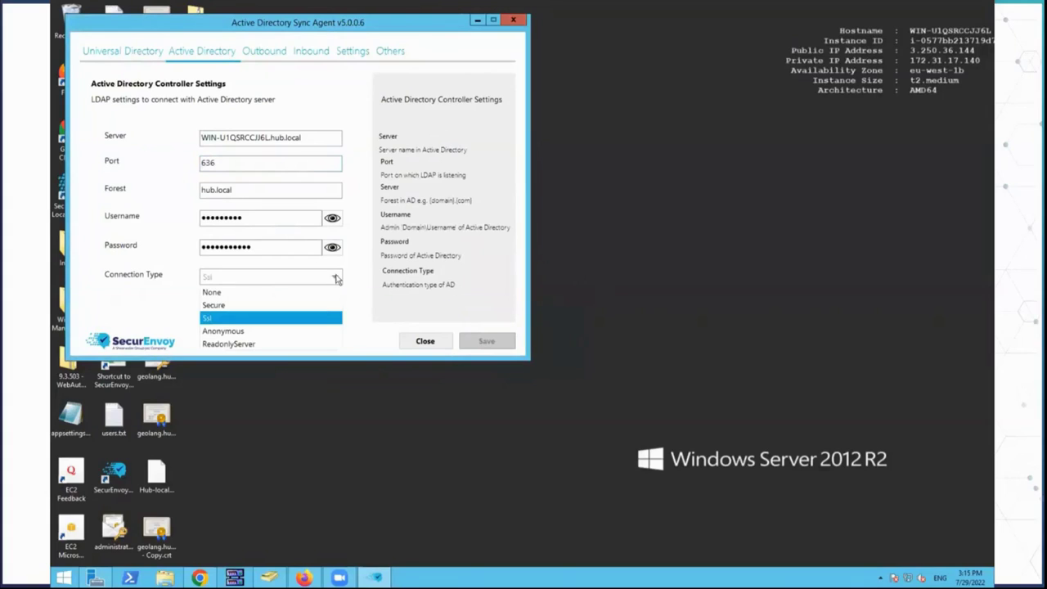
left_click(258, 305)
left_click(232, 304)
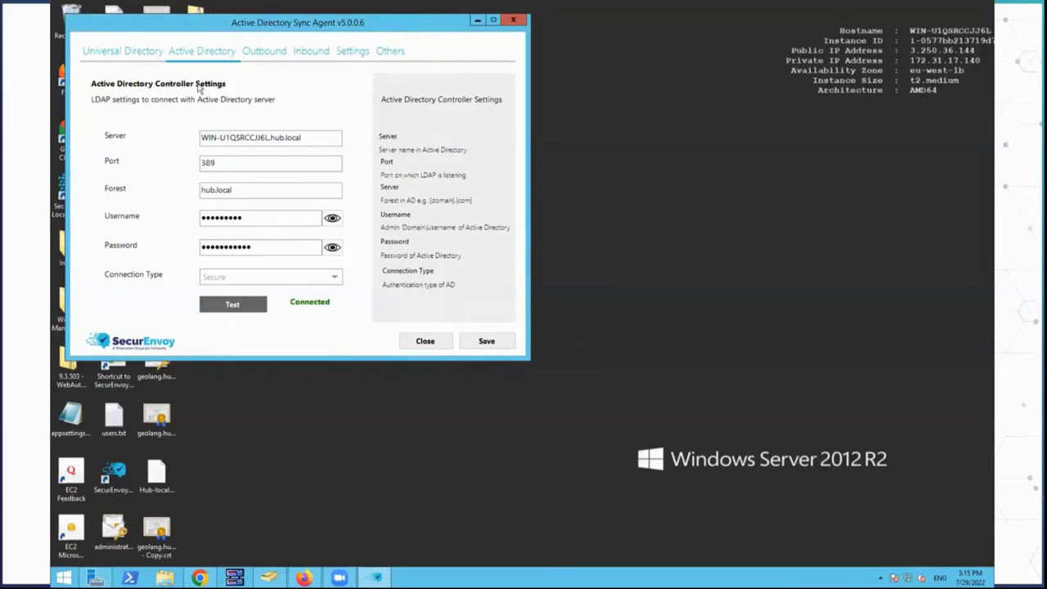
Step: Review the Outbound tab, expanding HQ to see the checked UD-AD Sync1 group
left_click(270, 52)
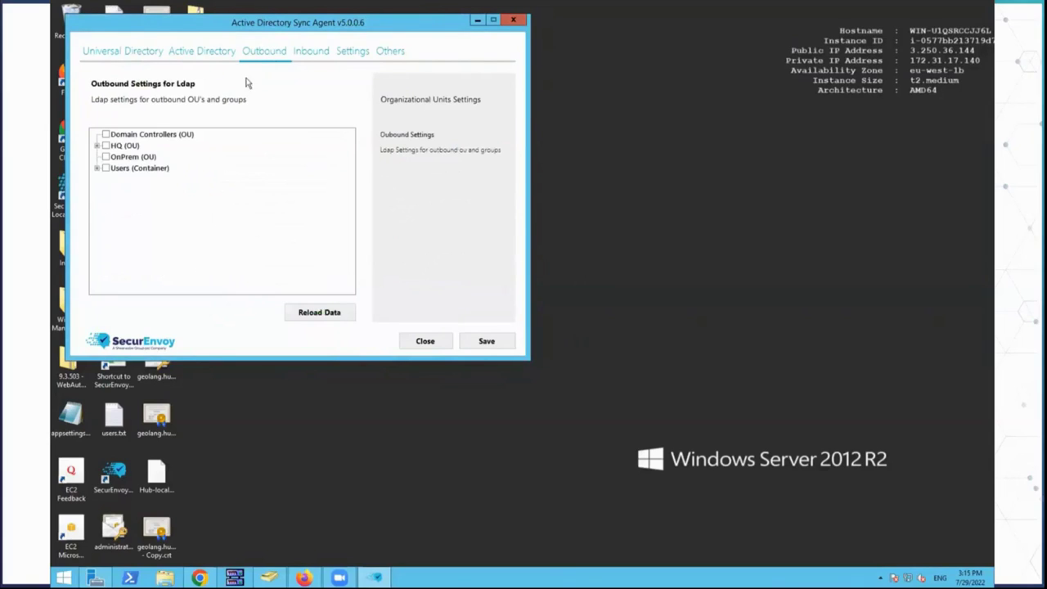
left_click(97, 145)
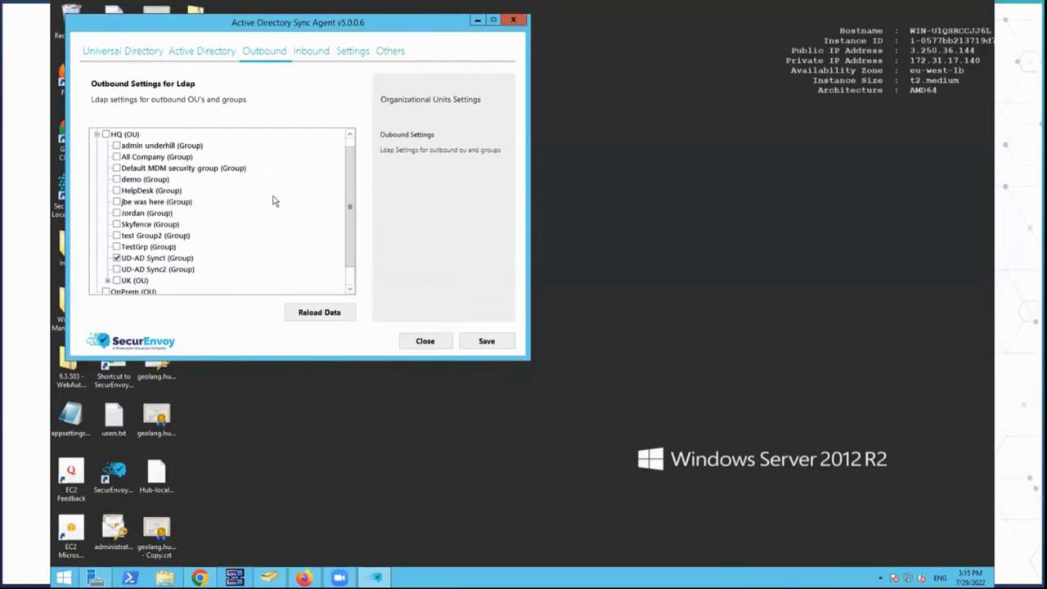
scroll(276, 202, "down", 1)
left_click(162, 236)
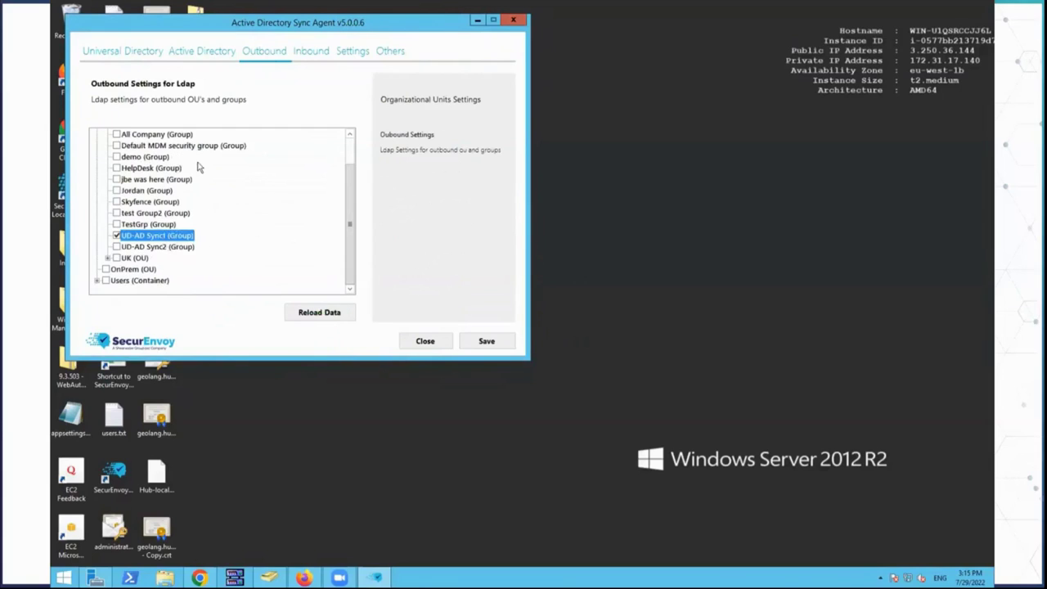
Step: Review the Inbound tab, leaving HQ as inbound OU and UD-AD Sync1 as inbound group
left_click(311, 54)
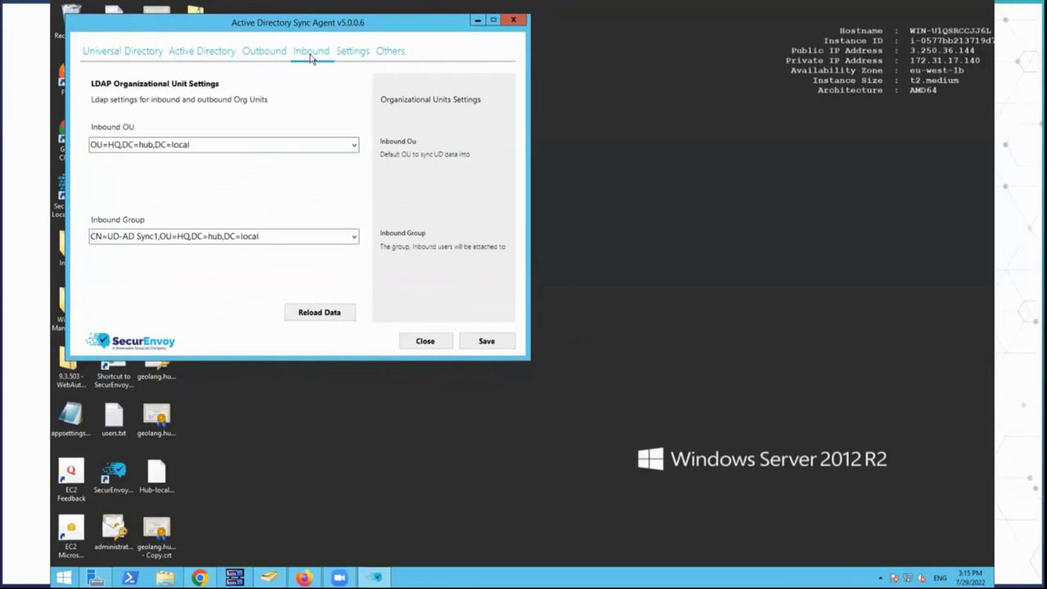
left_click(353, 145)
left_click_drag(354, 187, 354, 197)
left_click(293, 130)
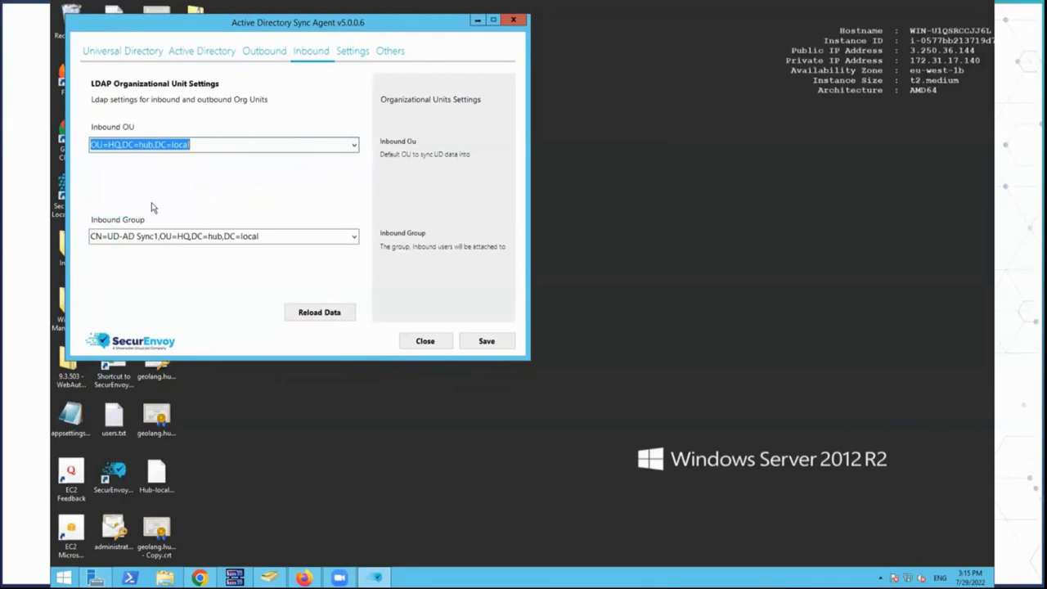
left_click(115, 235)
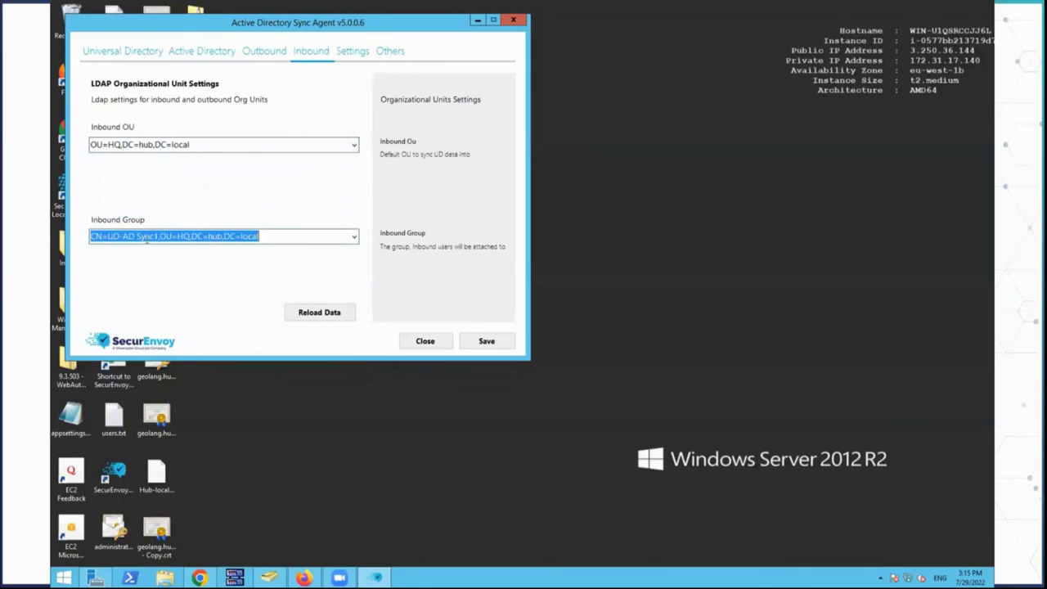
left_click(354, 236)
scroll(356, 286, "up", 5)
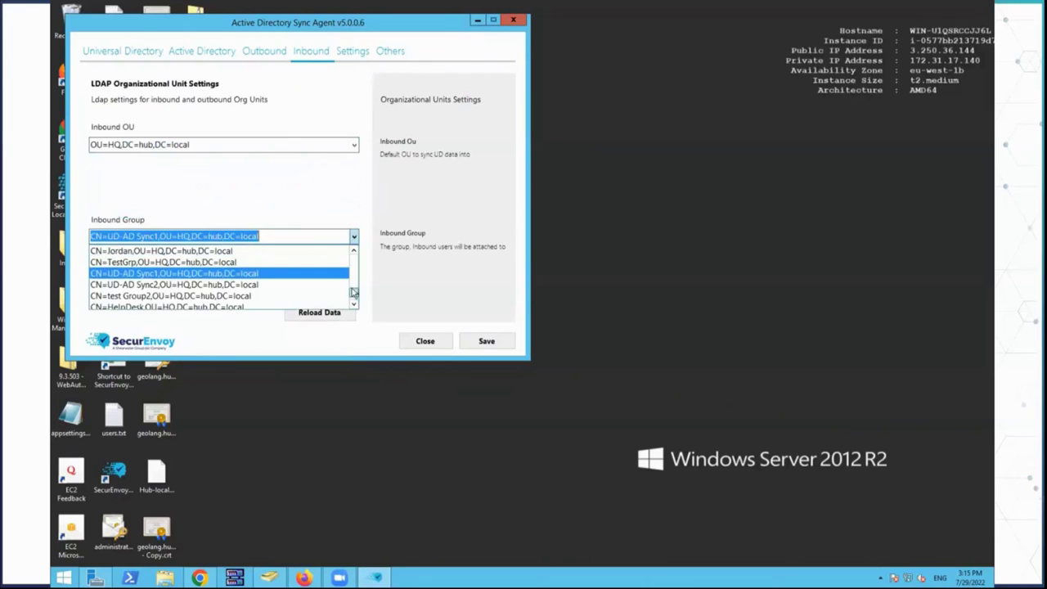
scroll(352, 284, "up", 10)
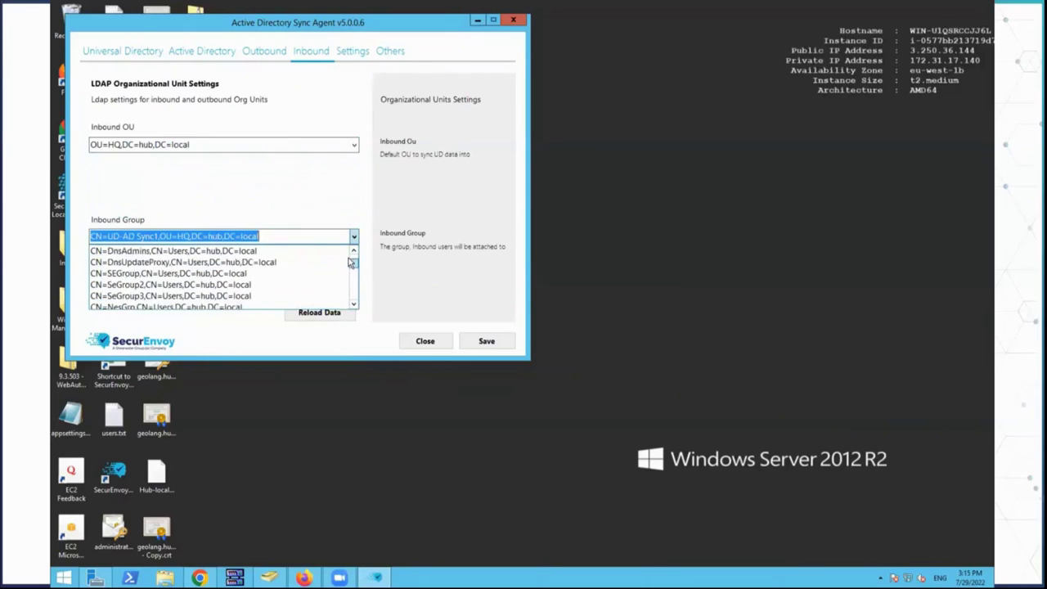
left_click(302, 214)
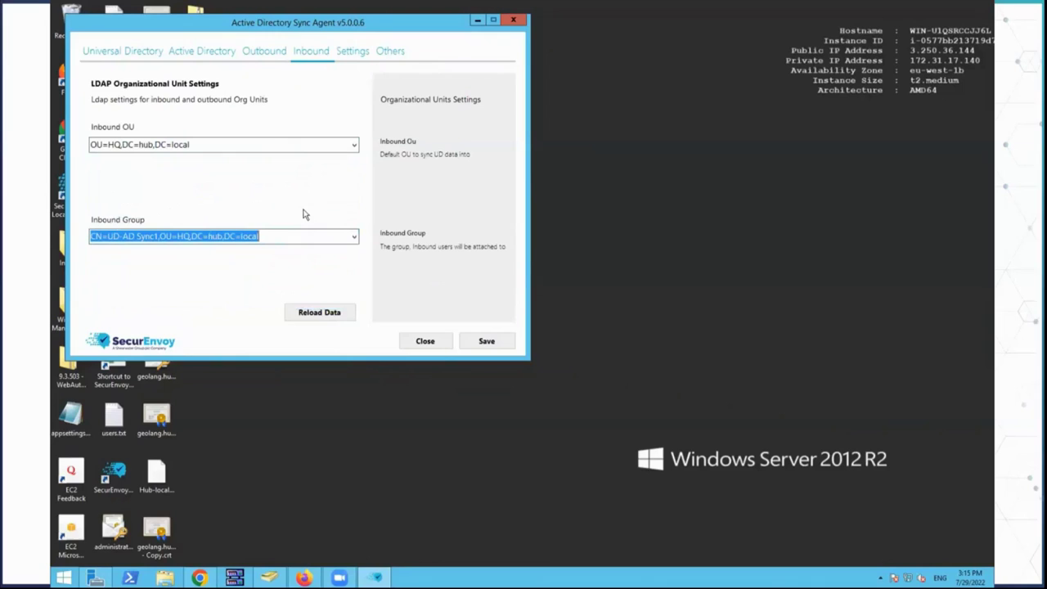
Step: Look over the Settings and Others tabs, then close the sync agent
left_click(348, 54)
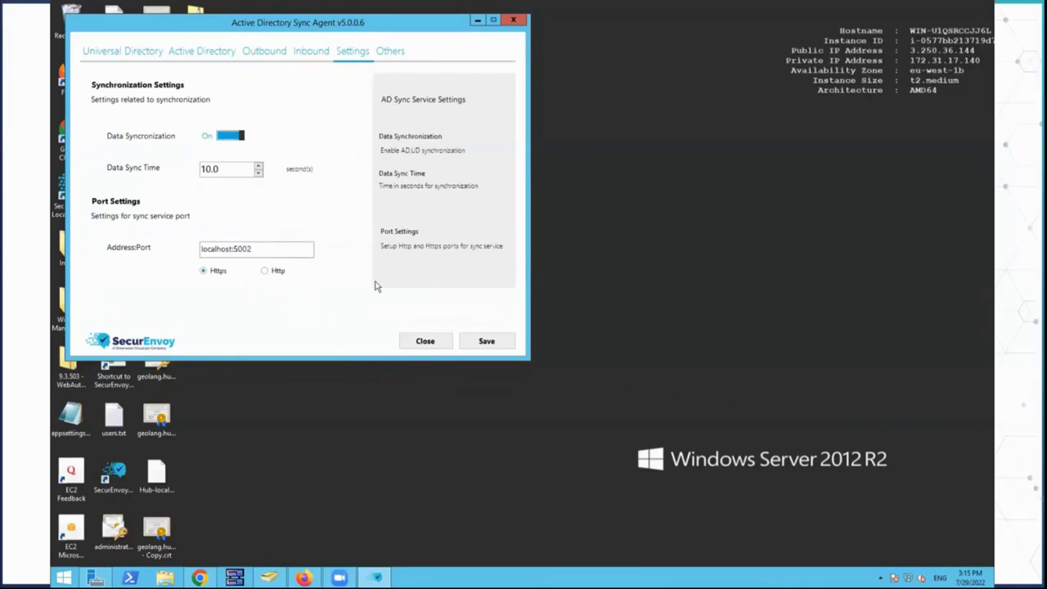
left_click(388, 51)
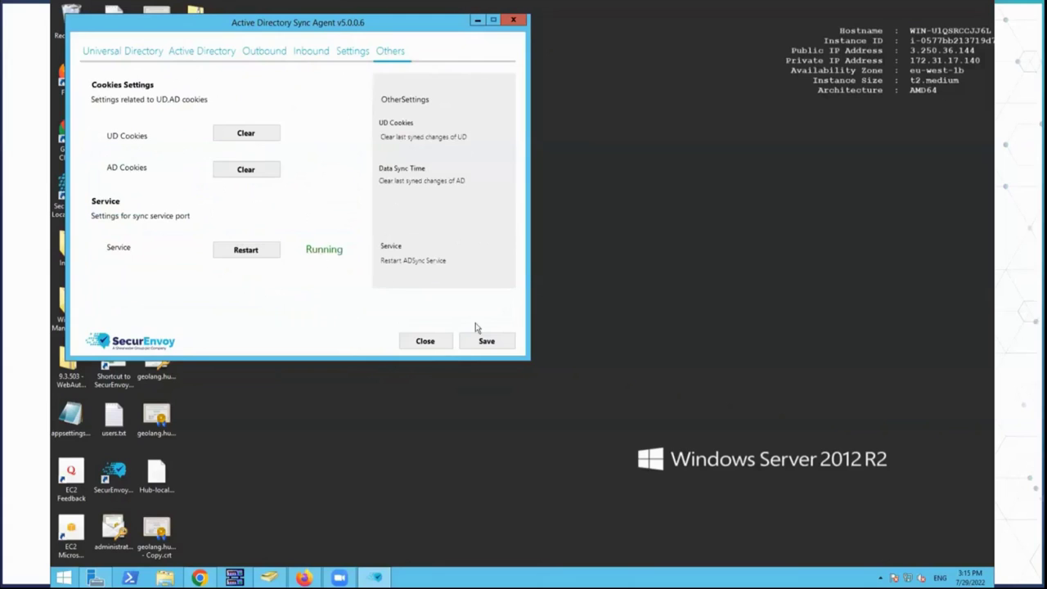
left_click(426, 342)
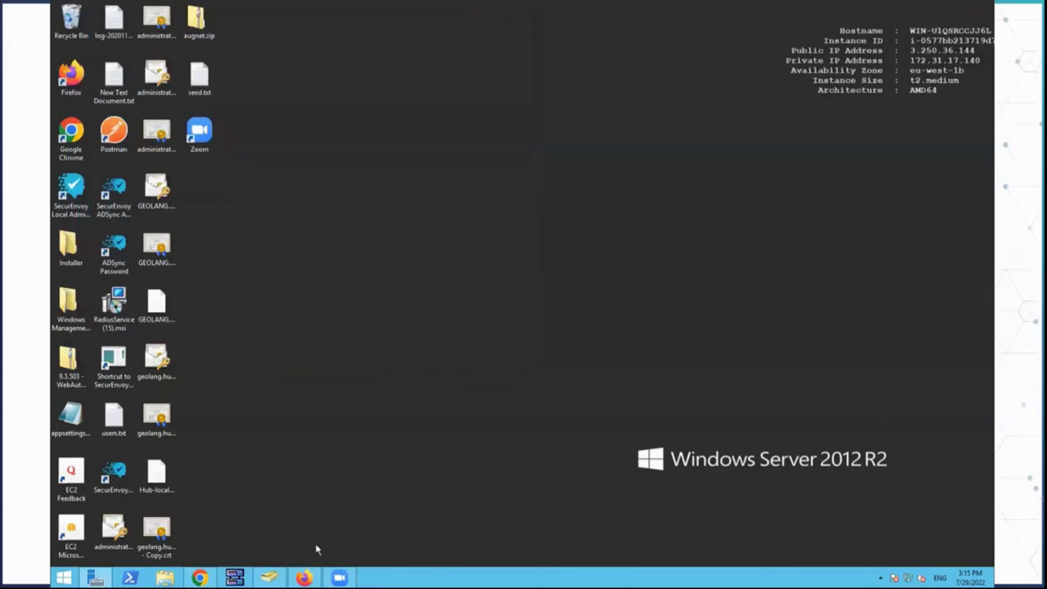
Step: Start a new user in the HQ OU with name and logon name WLA13
left_click(269, 577)
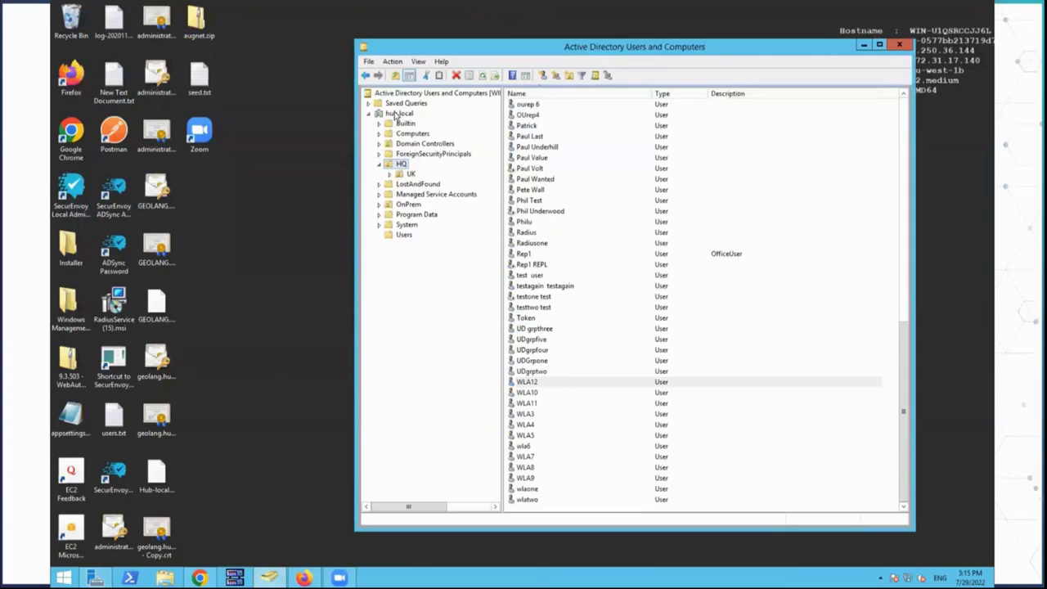
right_click(398, 166)
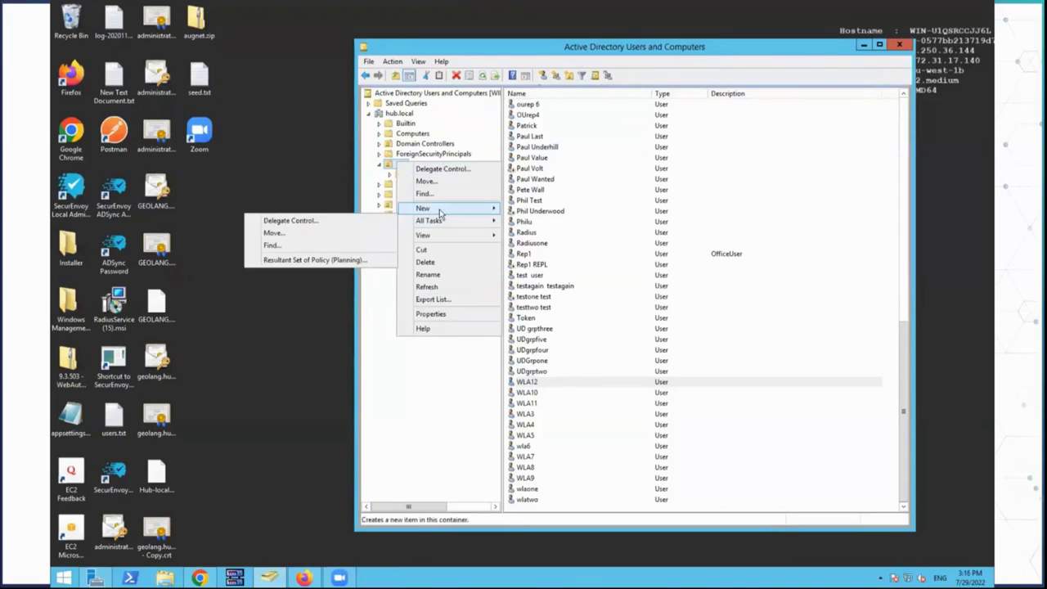
mouse_move(437, 209)
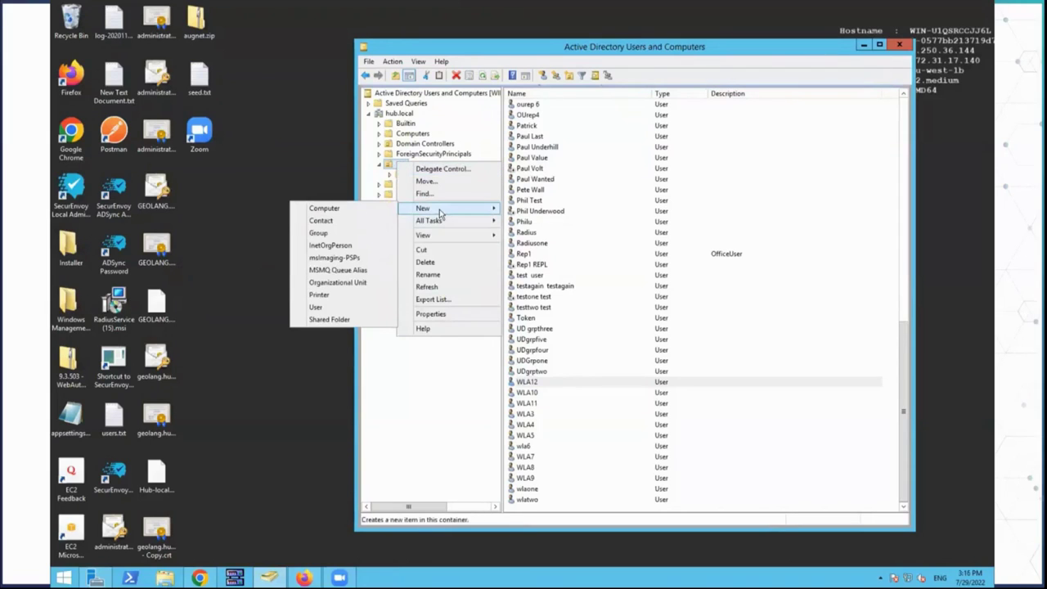
left_click(344, 307)
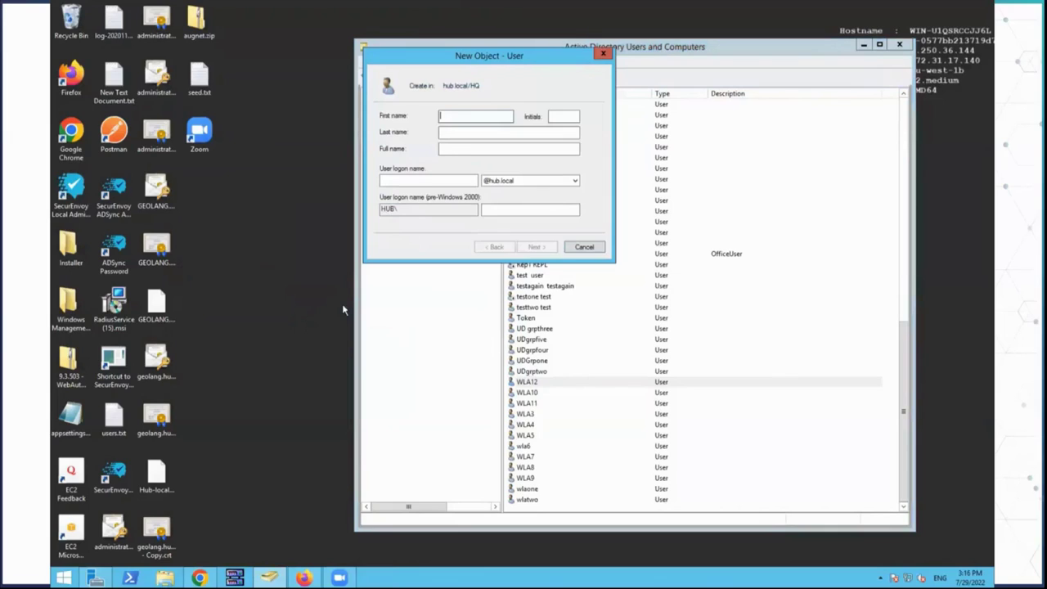
type("W")
key("Tab")
key("Tab")
key("Tab")
key("Tab")
type("WLA13")
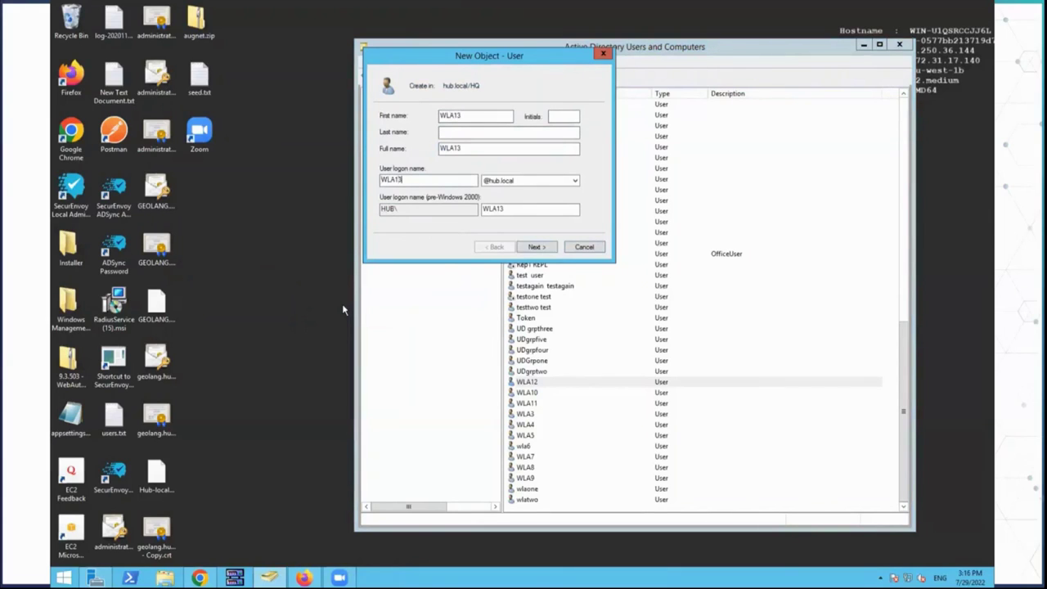
left_click(534, 248)
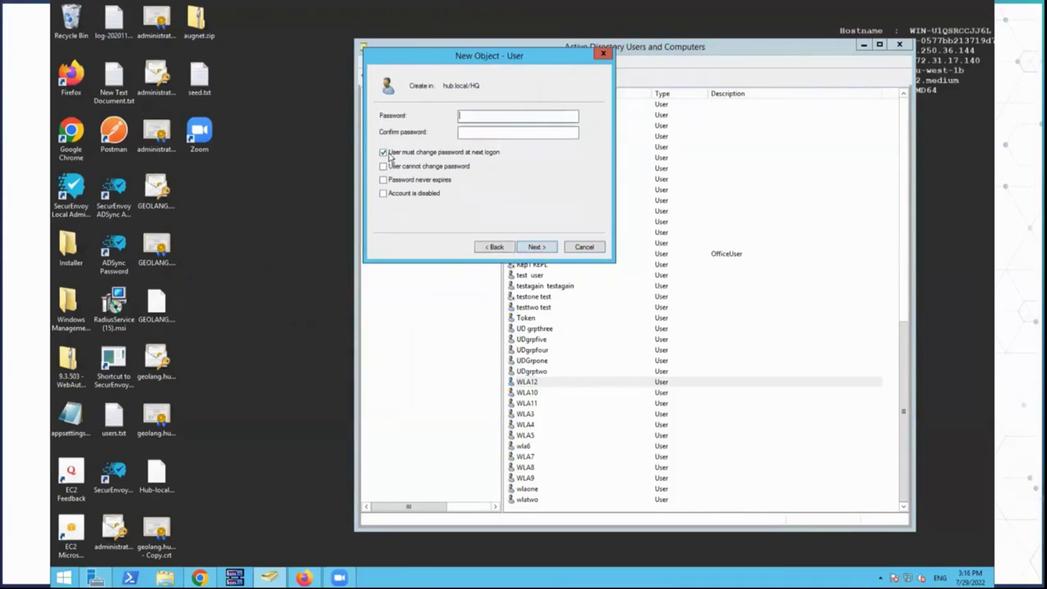
Step: Set WLA13's password to never expire with no change required at logon, and finish
left_click(390, 156)
left_click(391, 180)
left_click(487, 117)
type("************")
key("Tab")
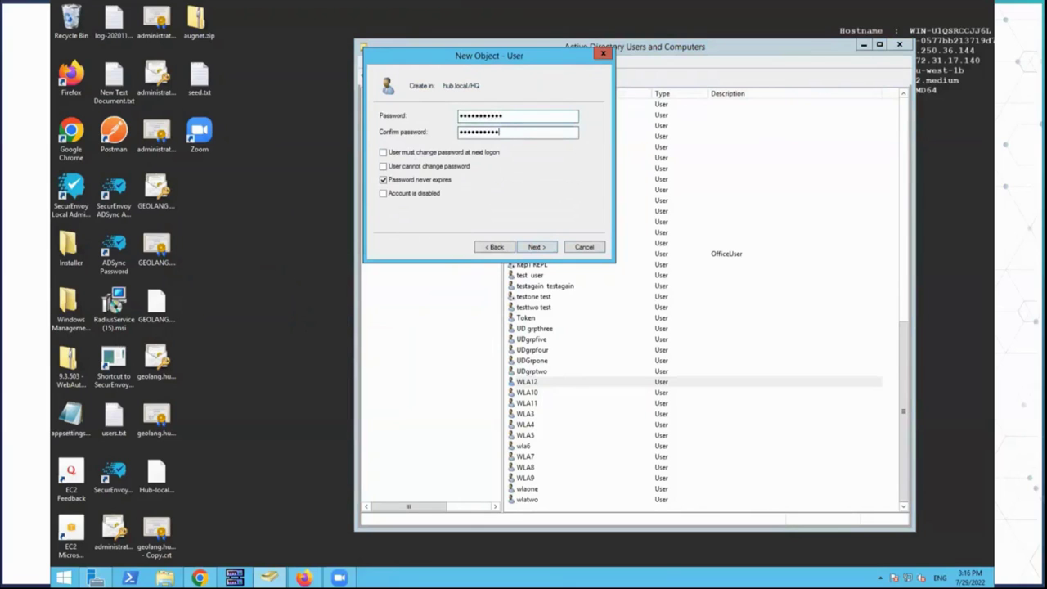
left_click(536, 247)
left_click(537, 247)
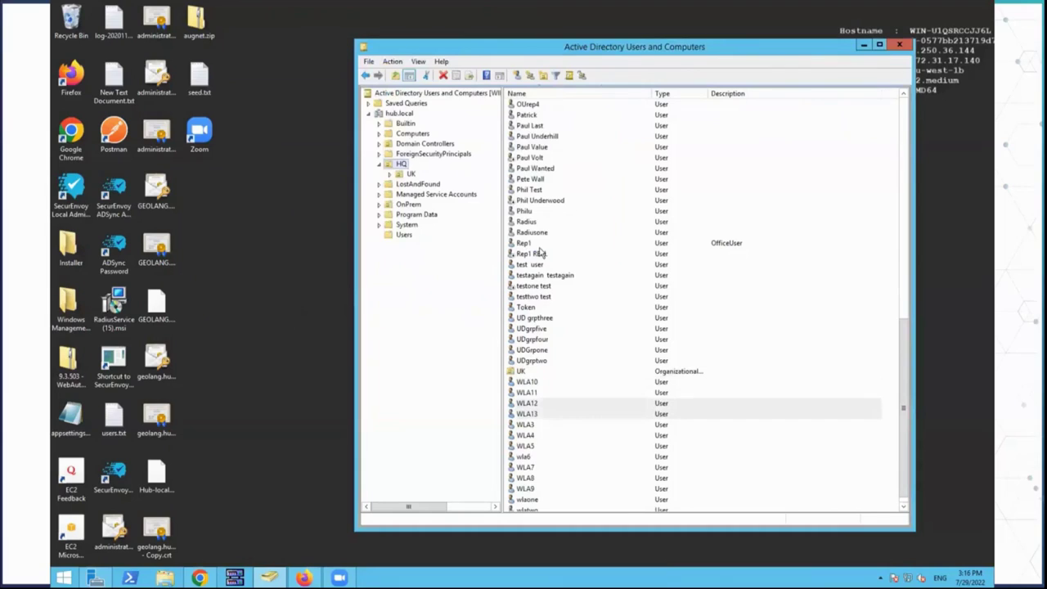
Step: Enter WLA13's e-mail address on its General tab, apply it, and return to Firefox
left_click(527, 414)
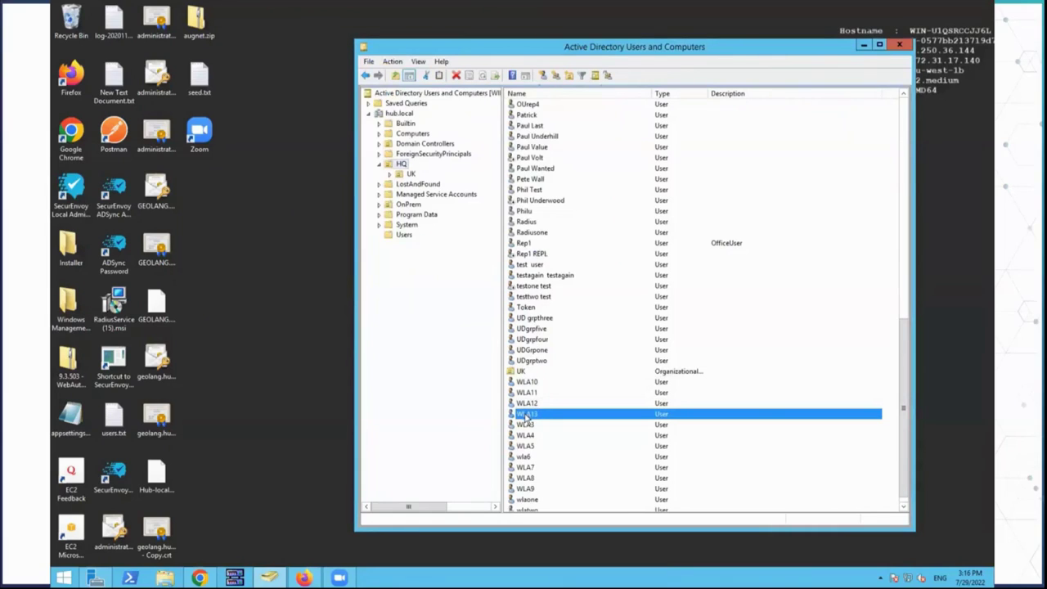
double_click(526, 414)
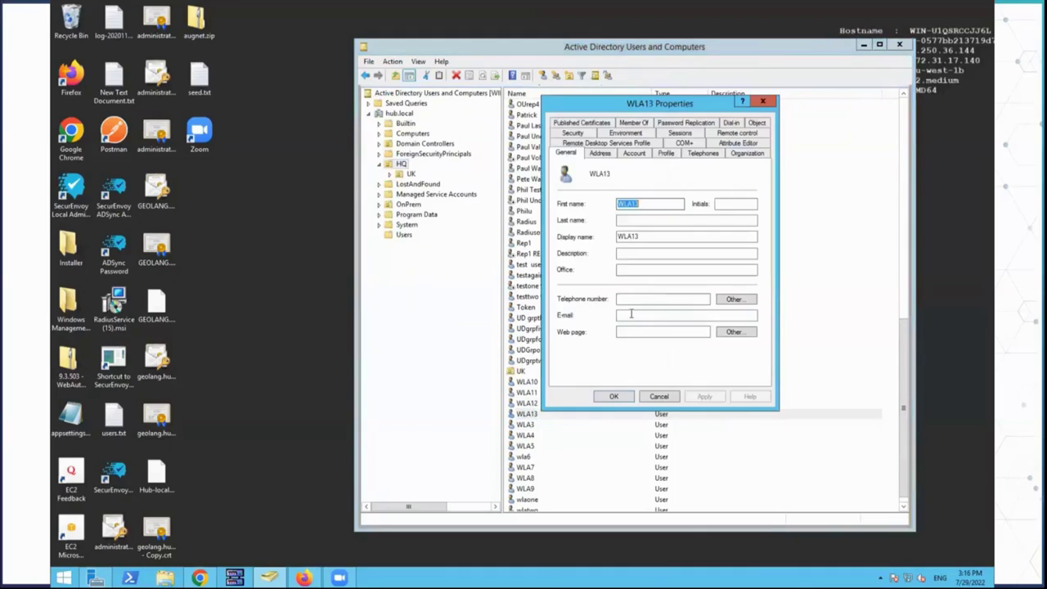
left_click(631, 315)
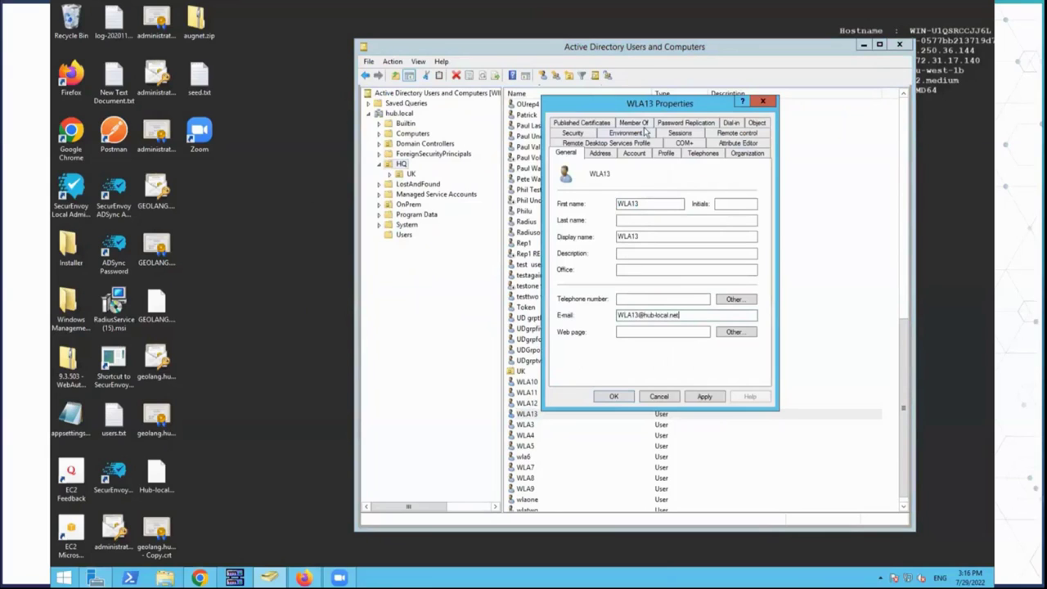
left_click(705, 396)
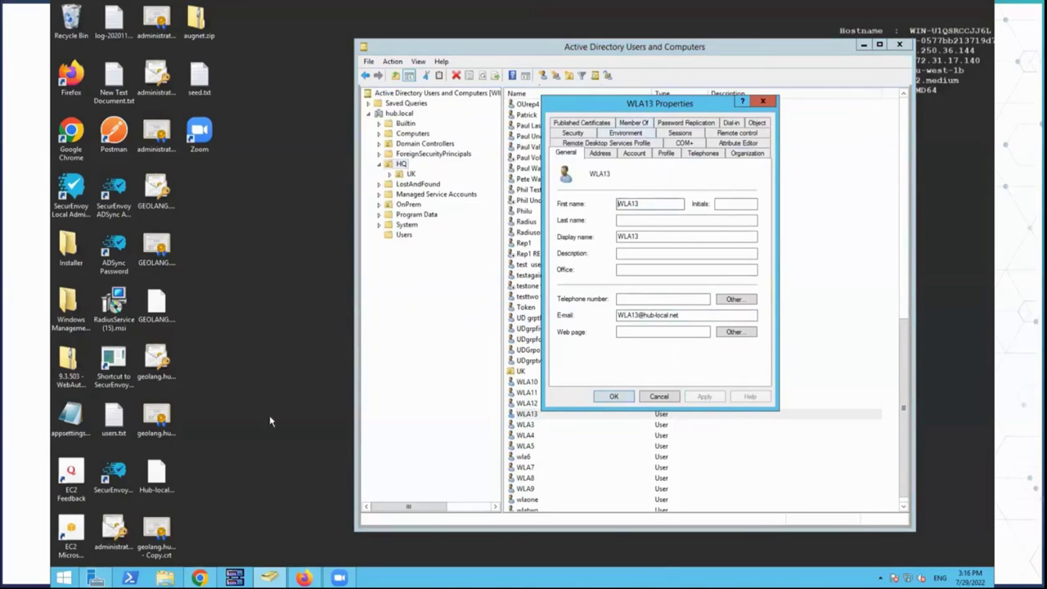
left_click(302, 579)
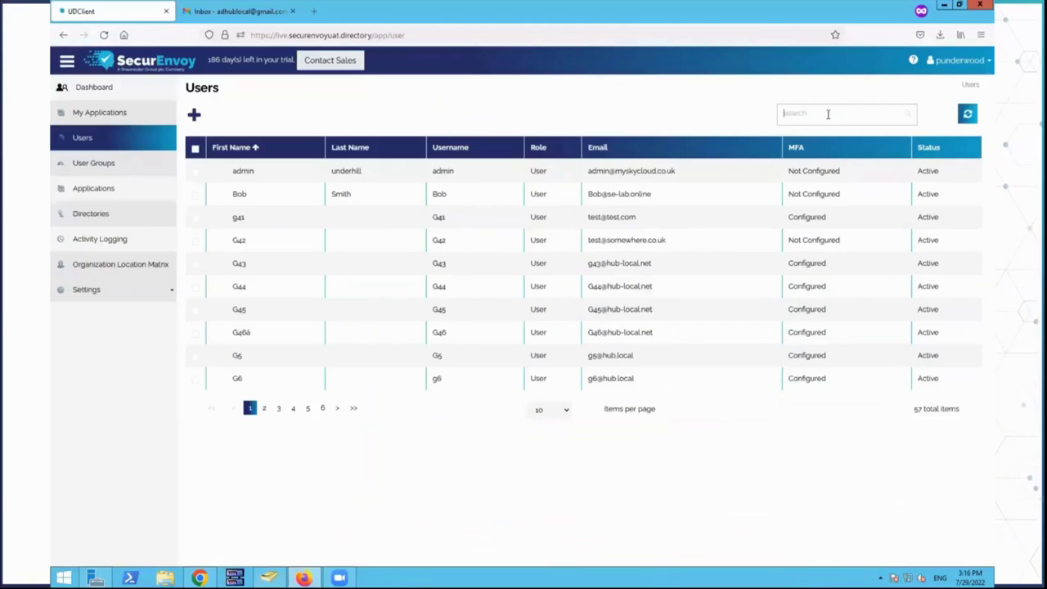
Step: Search SecurEnvoy users for 'wla', finding WLA3–WLA12 only, then return to Active Directory Users and Computers
left_click(828, 113)
type("wla")
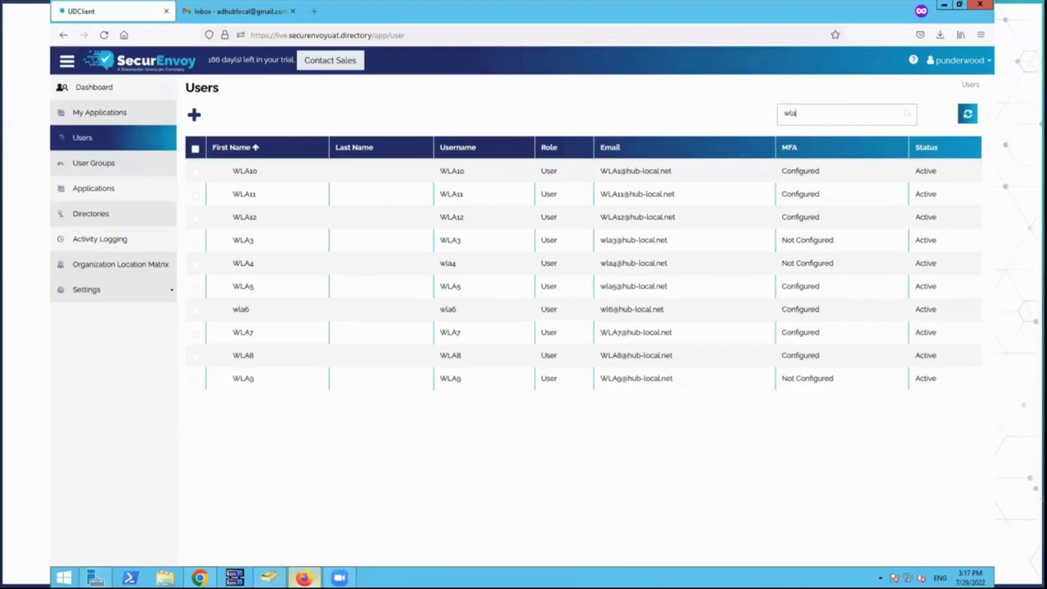
mouse_move(302, 577)
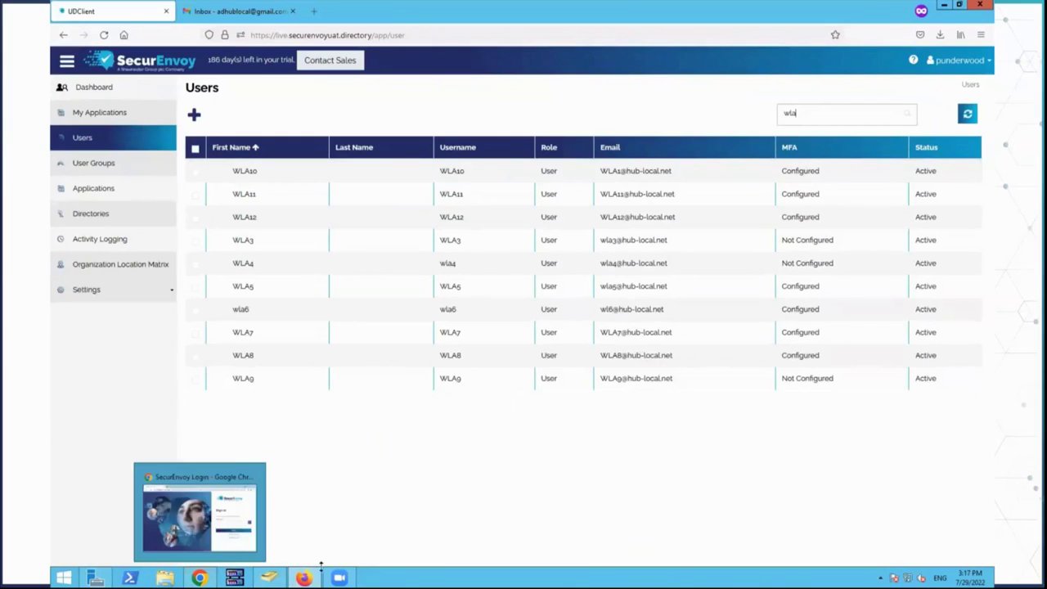
mouse_move(339, 577)
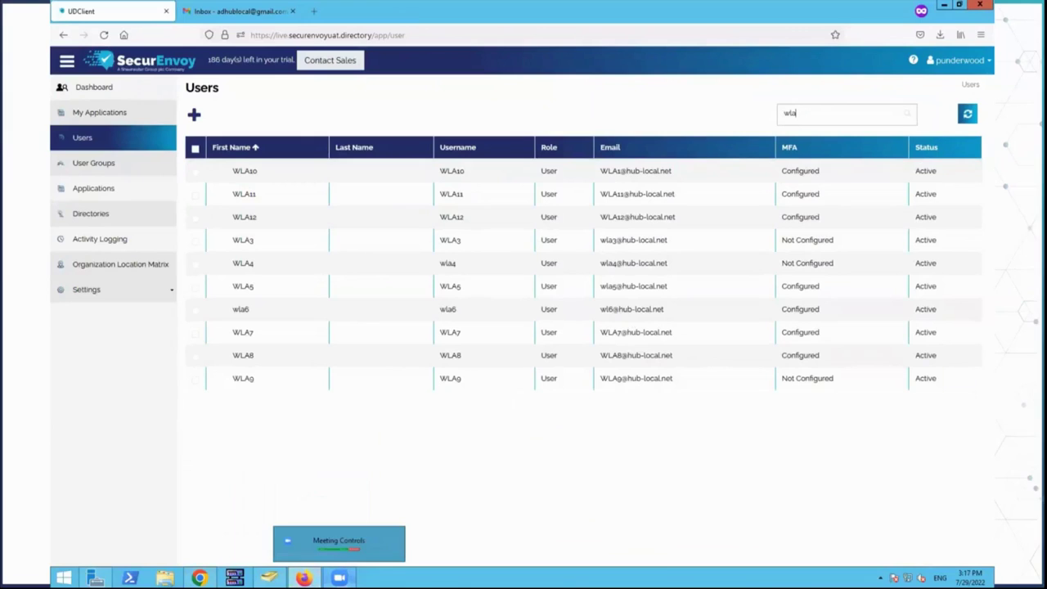
left_click(269, 577)
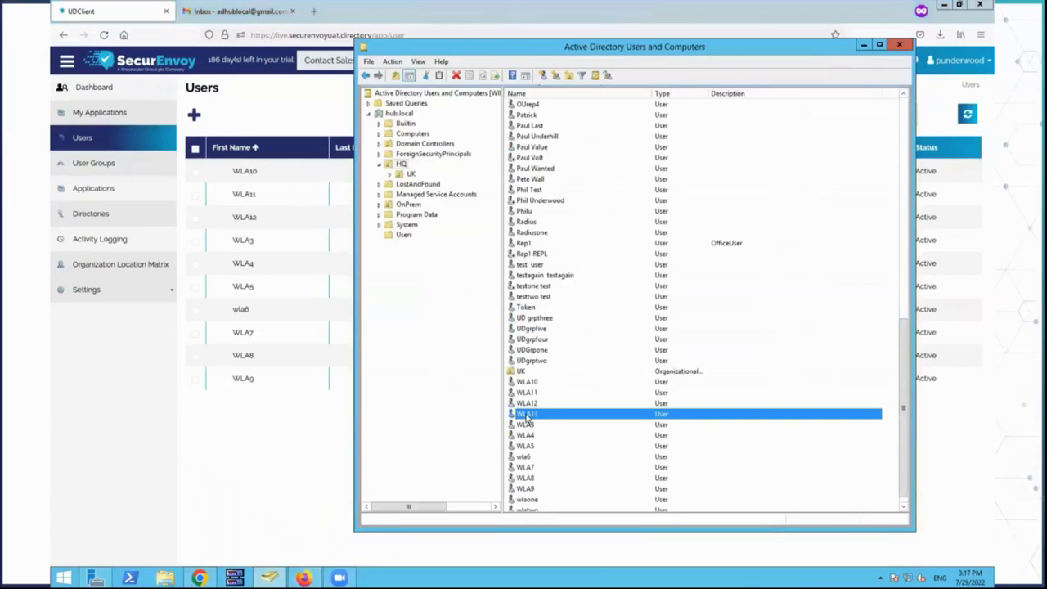
Step: Add WLA13 to the UD-AD Sync1 group via Member Of, then apply and close its properties
double_click(528, 415)
left_click(644, 124)
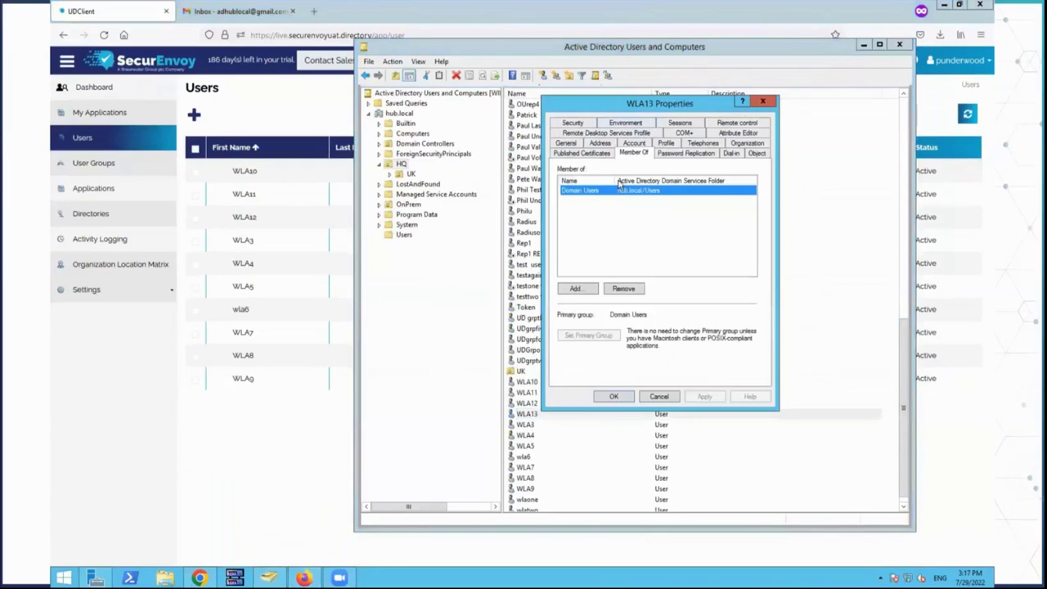
left_click(576, 289)
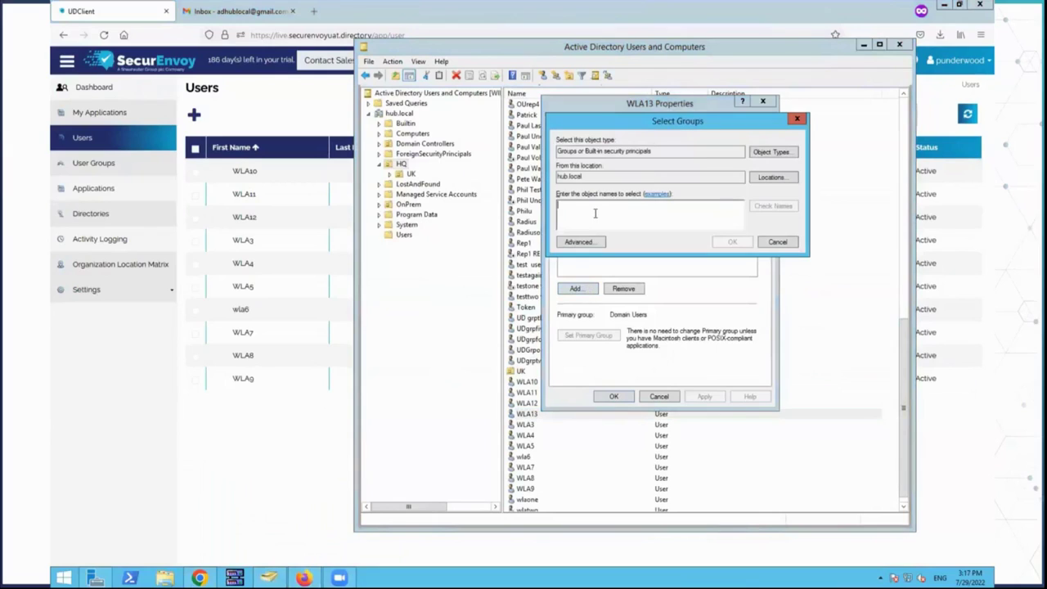
type("ud")
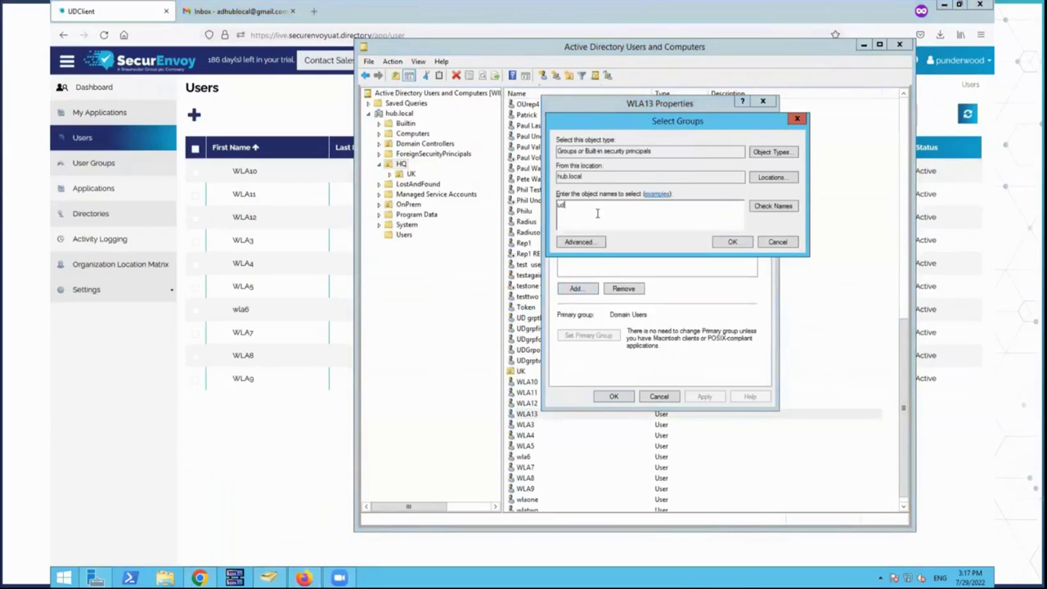
left_click(786, 206)
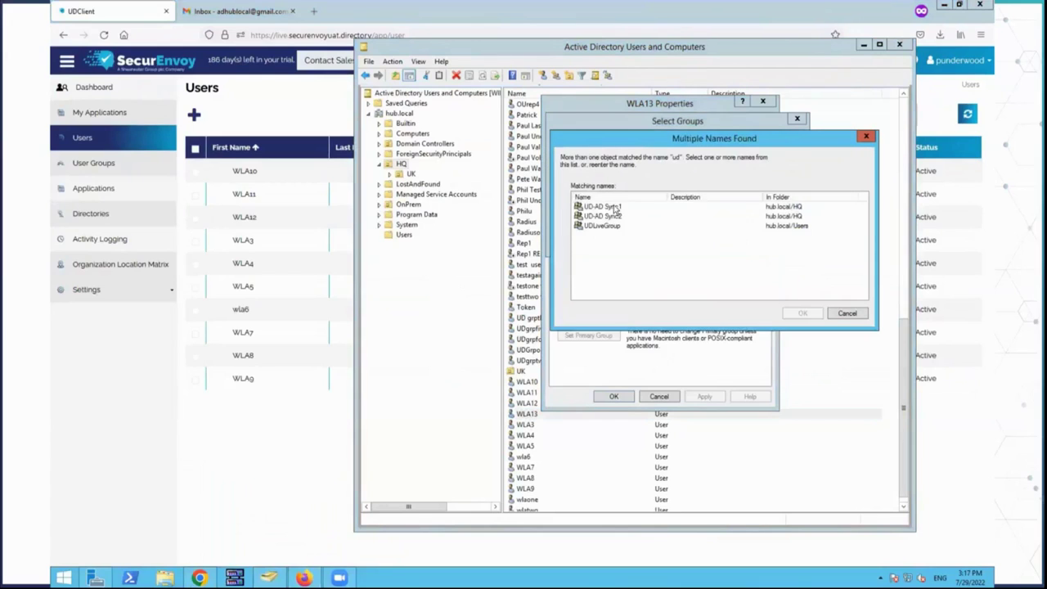
left_click(615, 209)
left_click(794, 317)
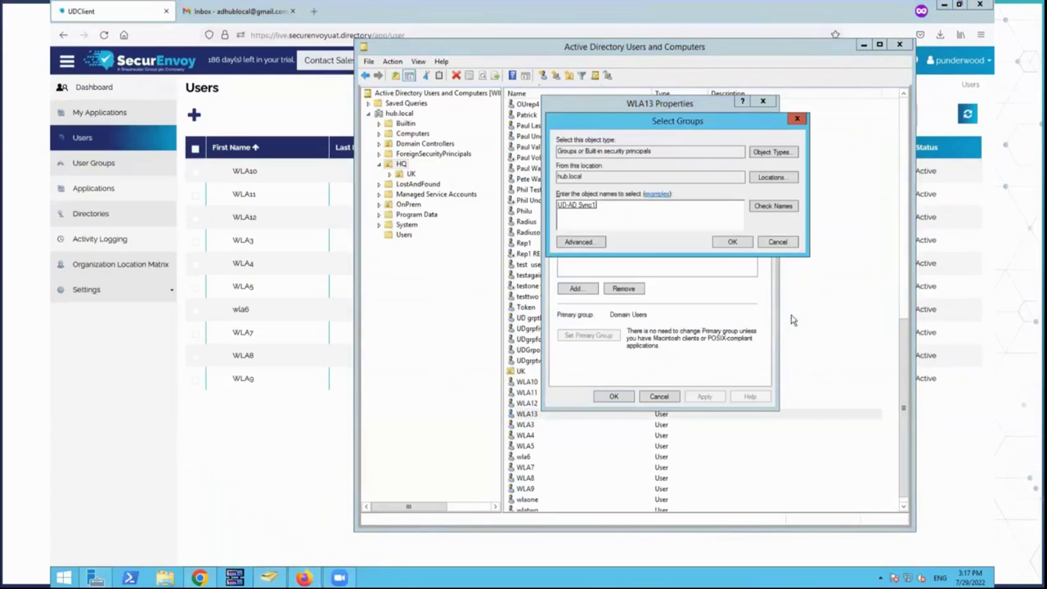
left_click(733, 244)
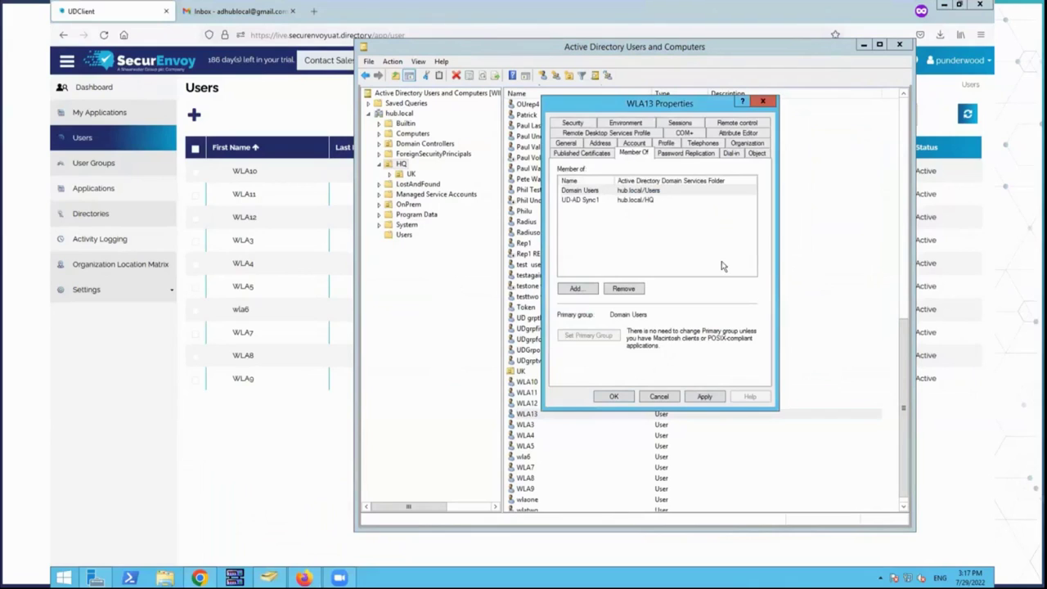
left_click(709, 398)
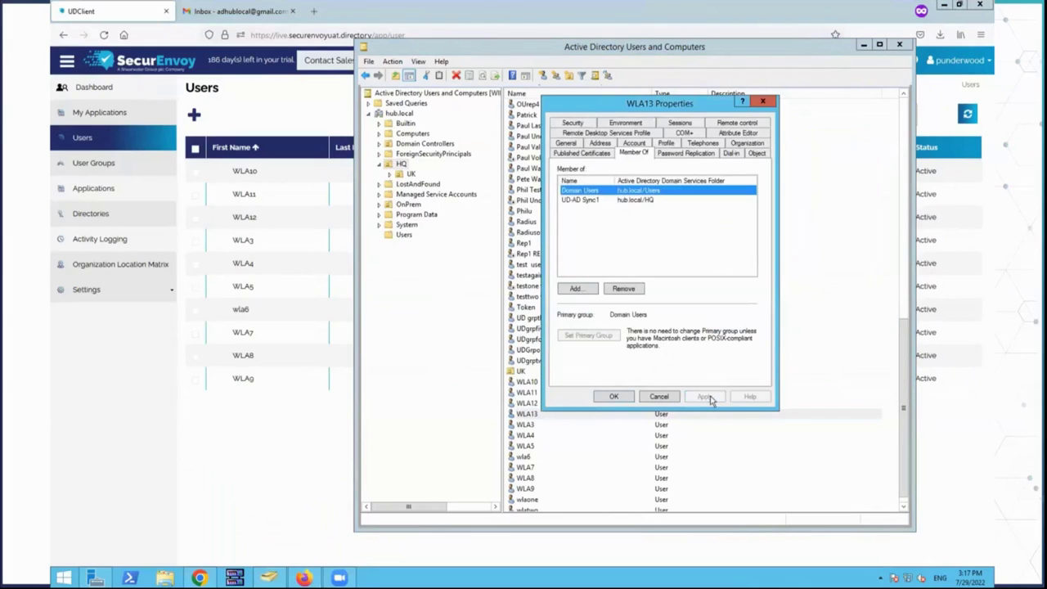
left_click(615, 398)
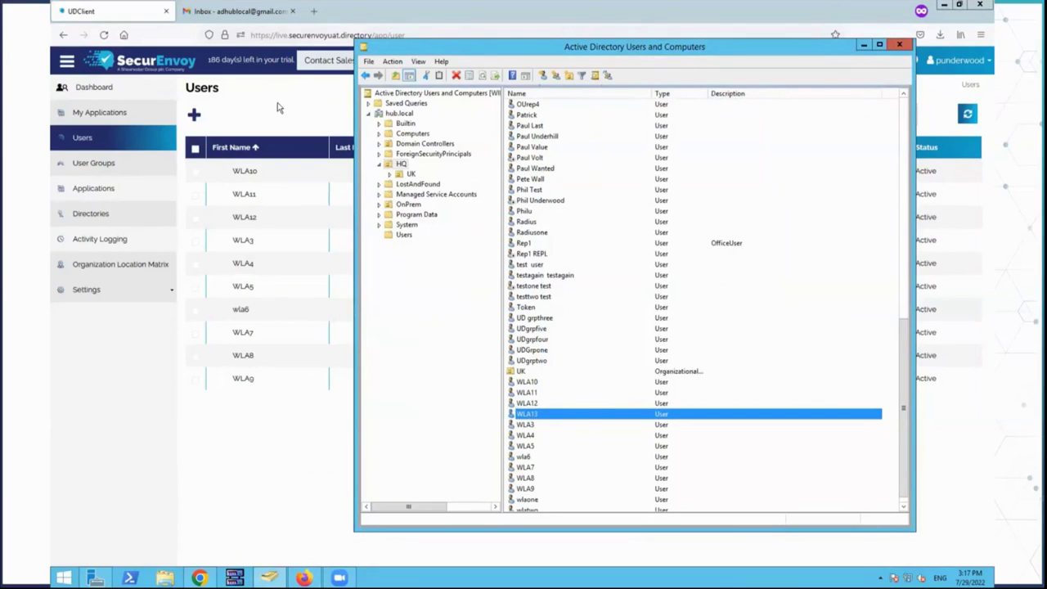
Step: Refresh SecurEnvoy's Users list, open the newly synced WLA13 entry, then switch to the Gmail inbox
left_click(277, 106)
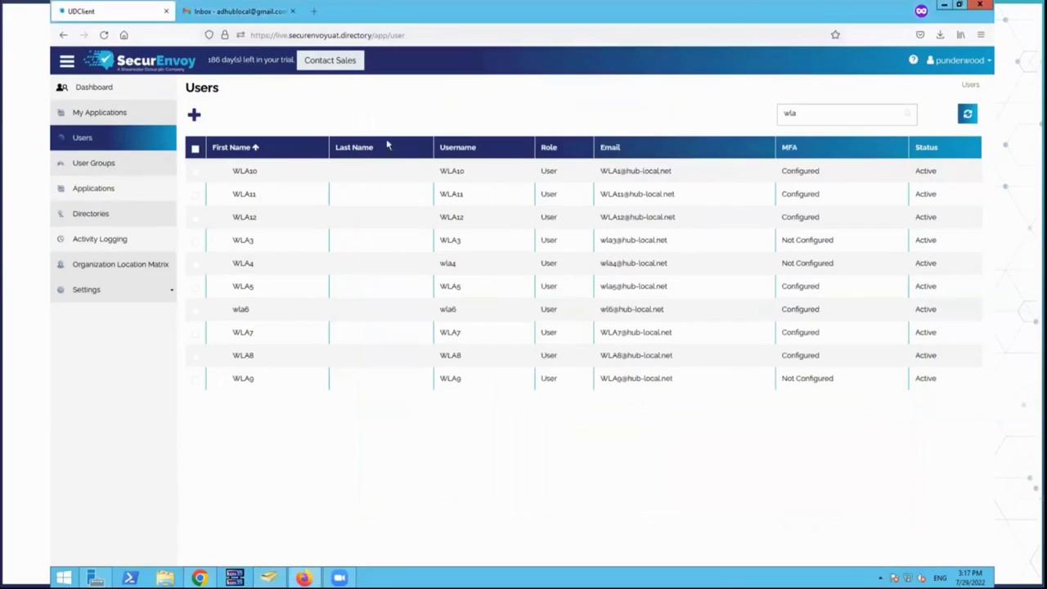
left_click(969, 114)
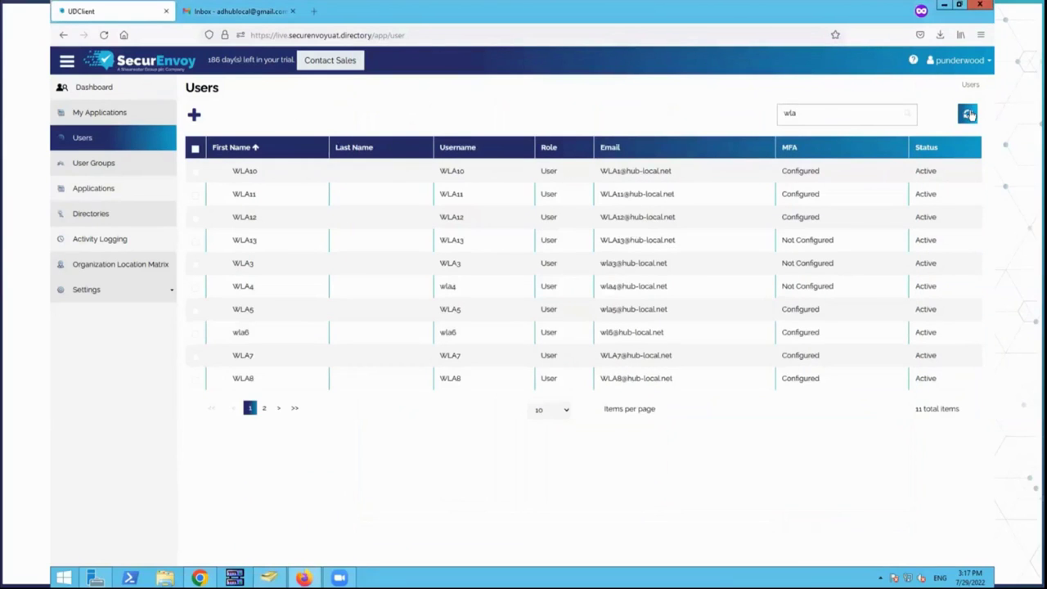
left_click(477, 245)
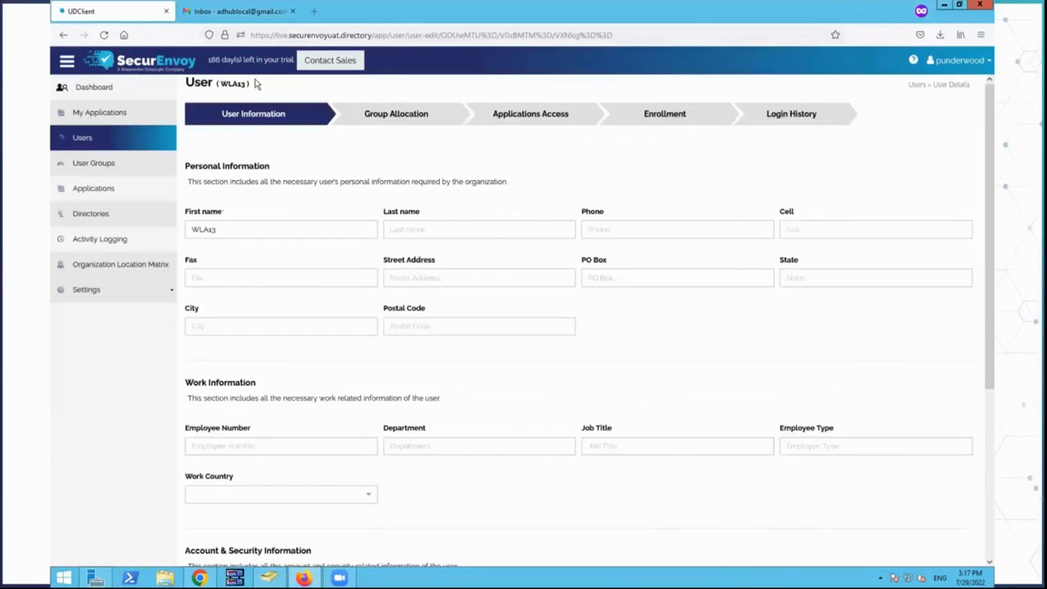
left_click_drag(239, 85, 193, 72)
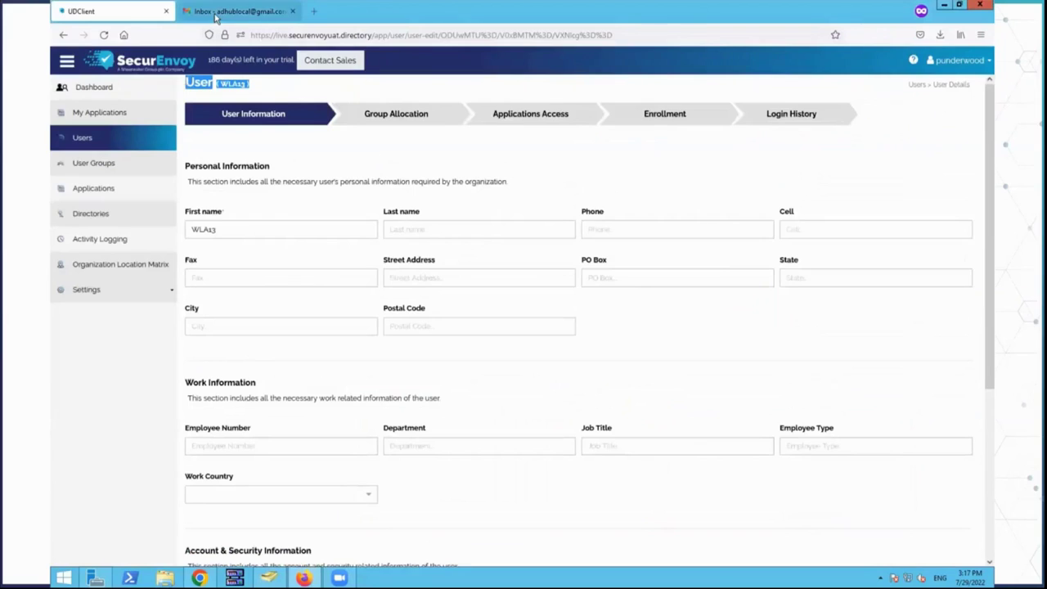
left_click(217, 12)
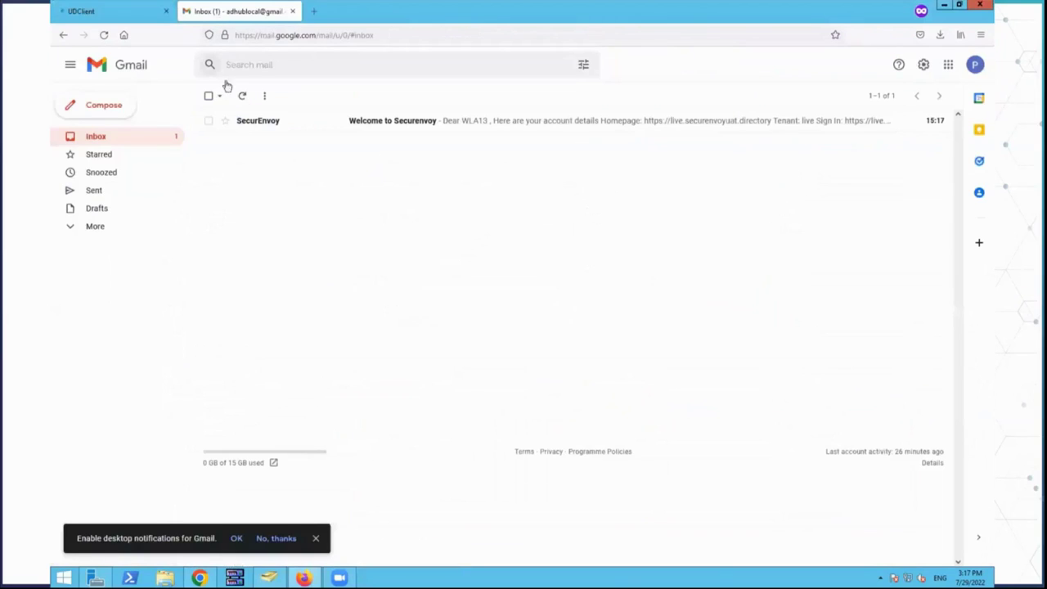
Step: Open the Welcome to Securenvoy email and read WLA13's tenant, sign-in link and username
left_click(257, 122)
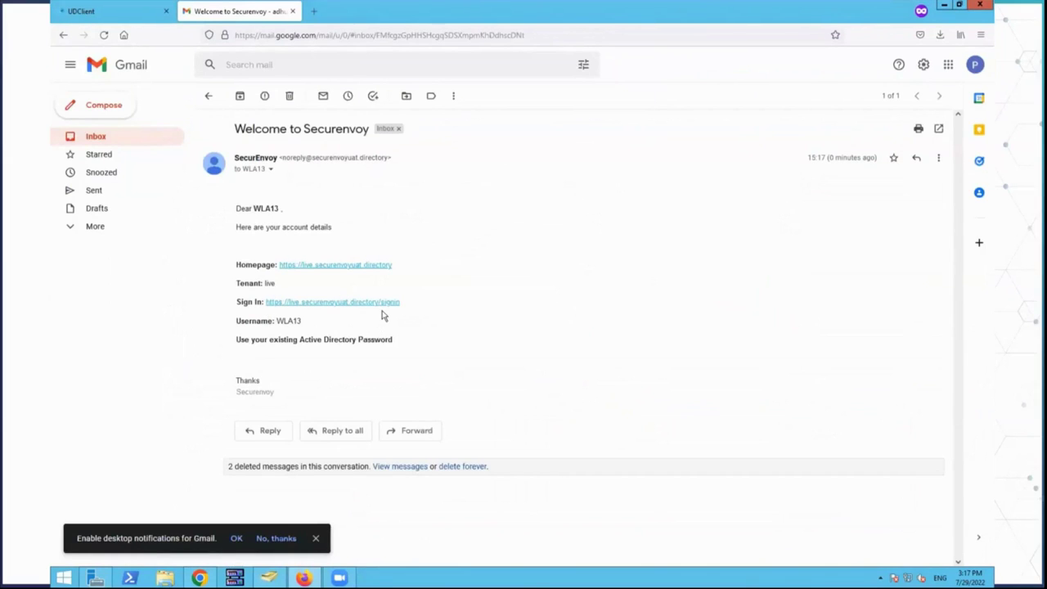
left_click_drag(403, 305, 311, 319)
left_click(427, 323)
Step: Sign in to the SecurEnvoy user portal as wla13 with its password
left_click(199, 578)
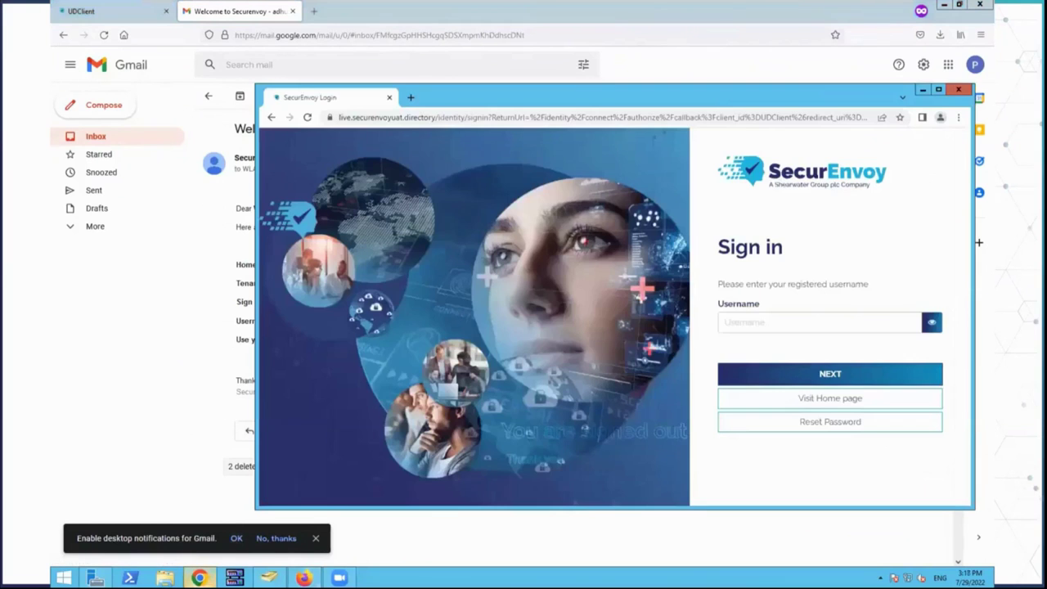
left_click(756, 324)
type("wla13")
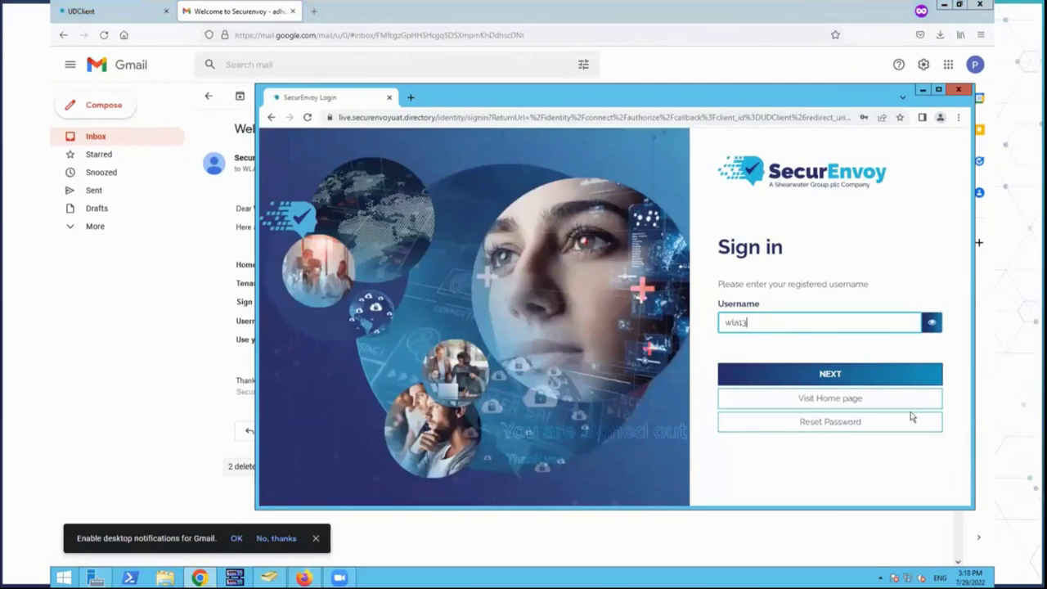
left_click(872, 369)
left_click(842, 323)
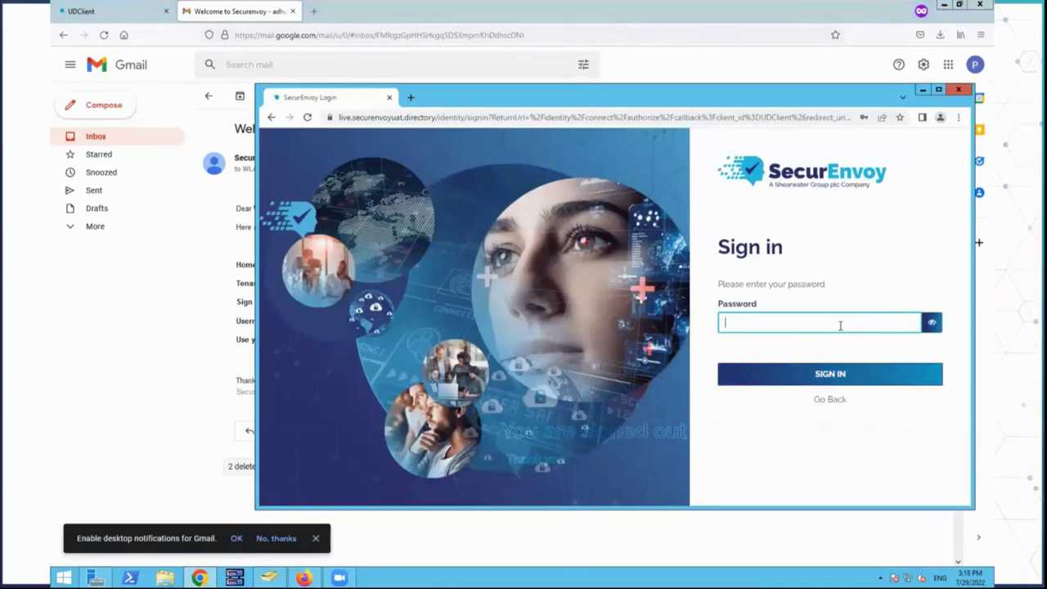
type("***********")
key("Return")
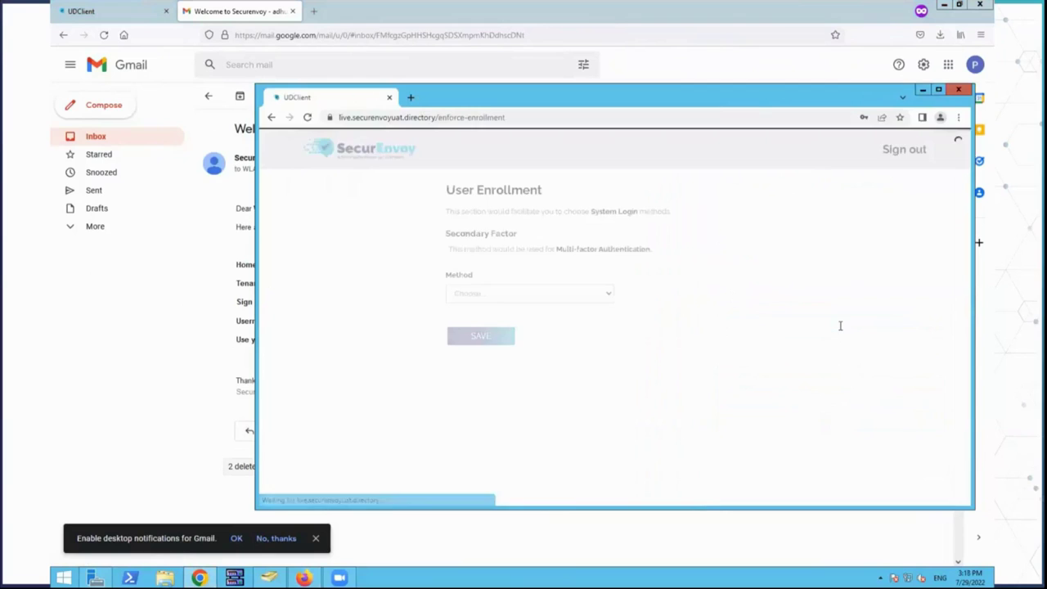
Step: Choose Push / SoftToken as the second-factor method and save the enrollment
left_click(609, 296)
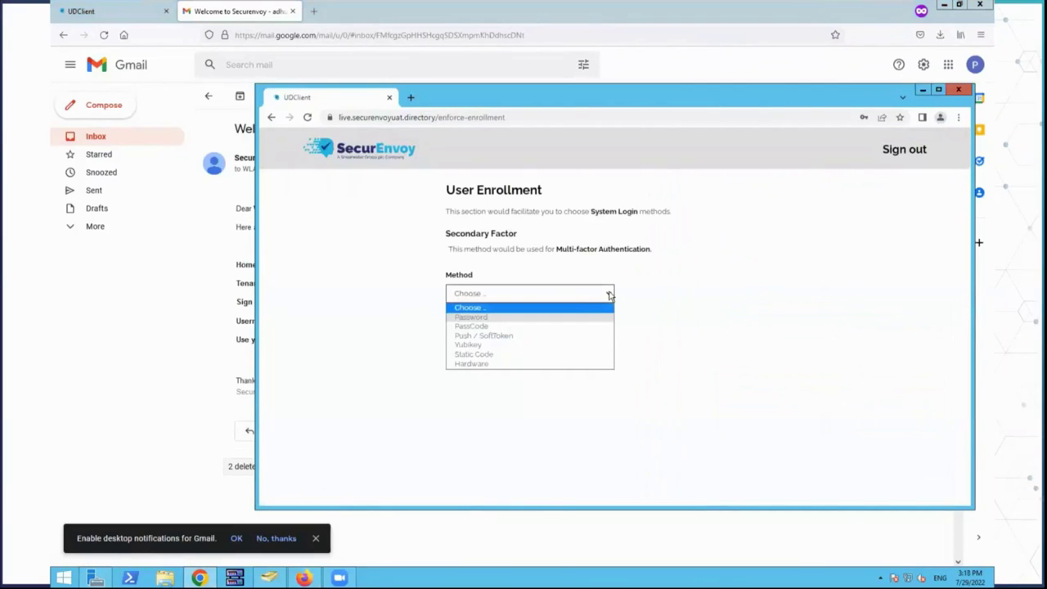
left_click(533, 335)
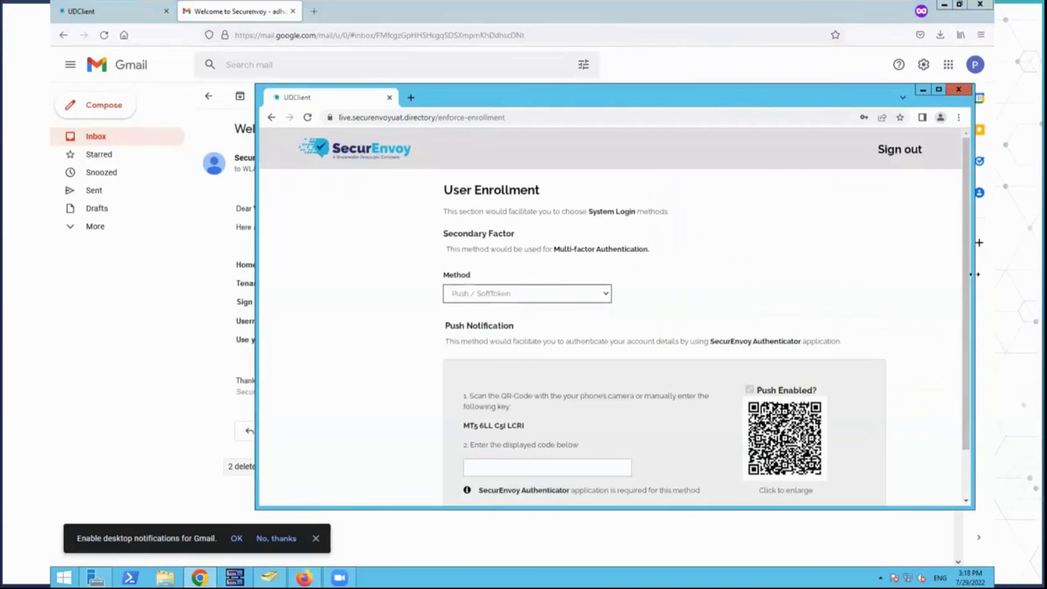
left_click_drag(966, 278, 968, 325)
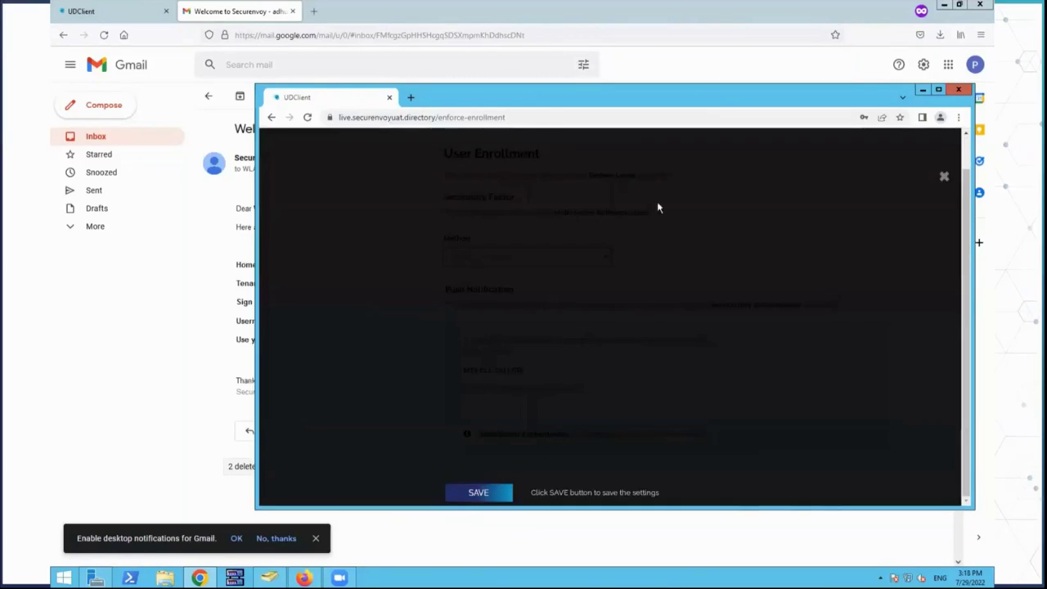
left_click(486, 494)
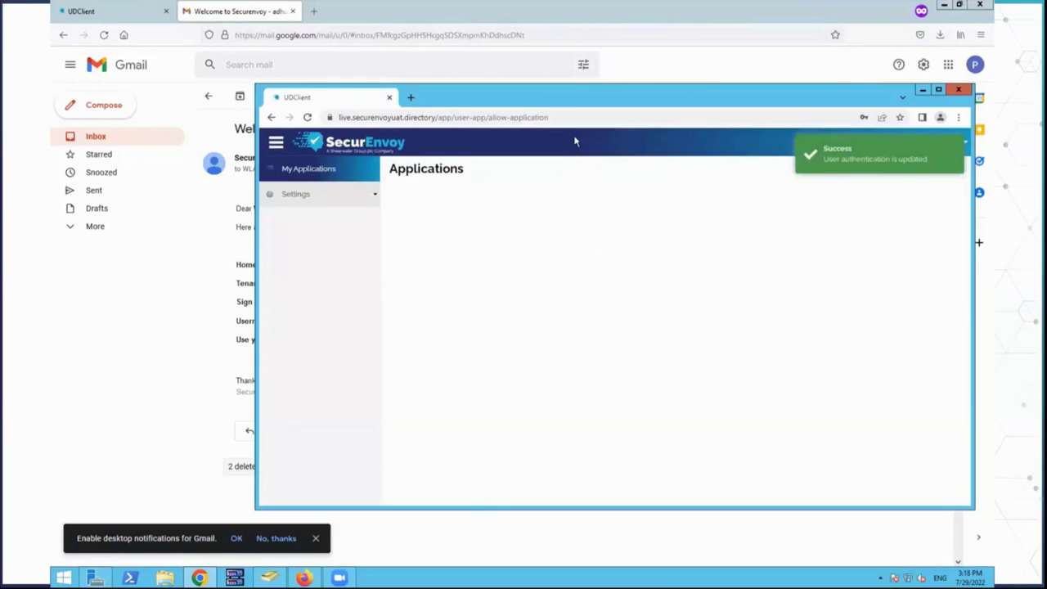
Step: In the admin session, tick WLA13 in Cloud Apps 1's User Allocation, save, and check its Application Access
left_click_drag(550, 103, 487, 90)
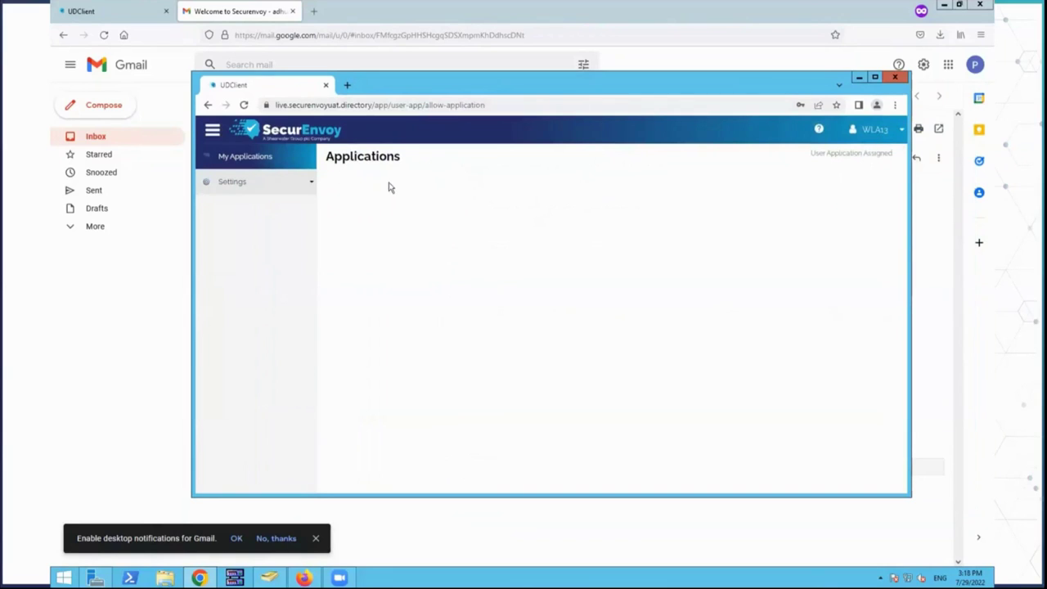
left_click(121, 11)
left_click(108, 167)
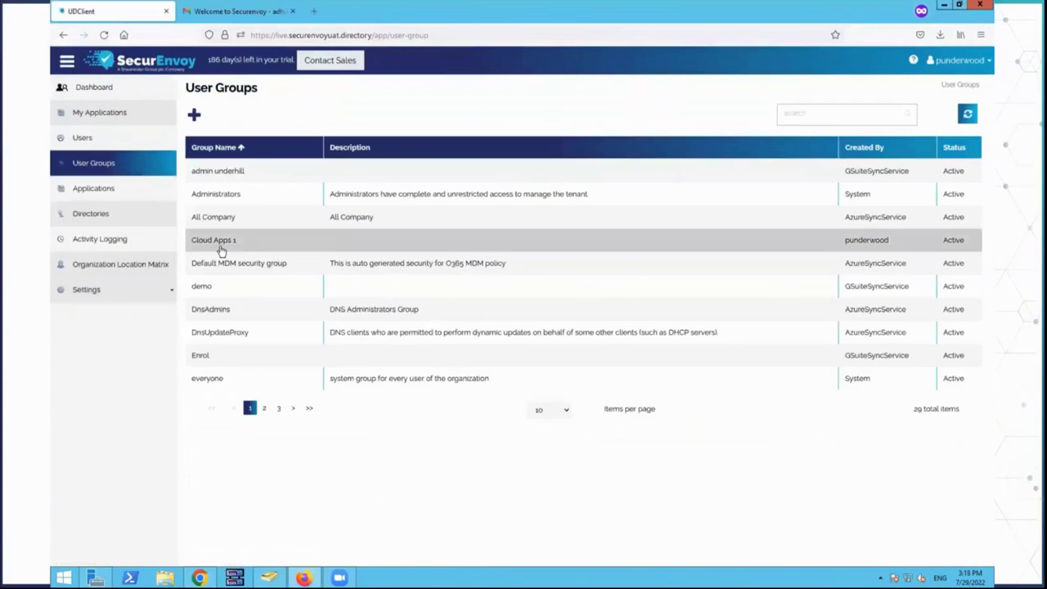
left_click(219, 245)
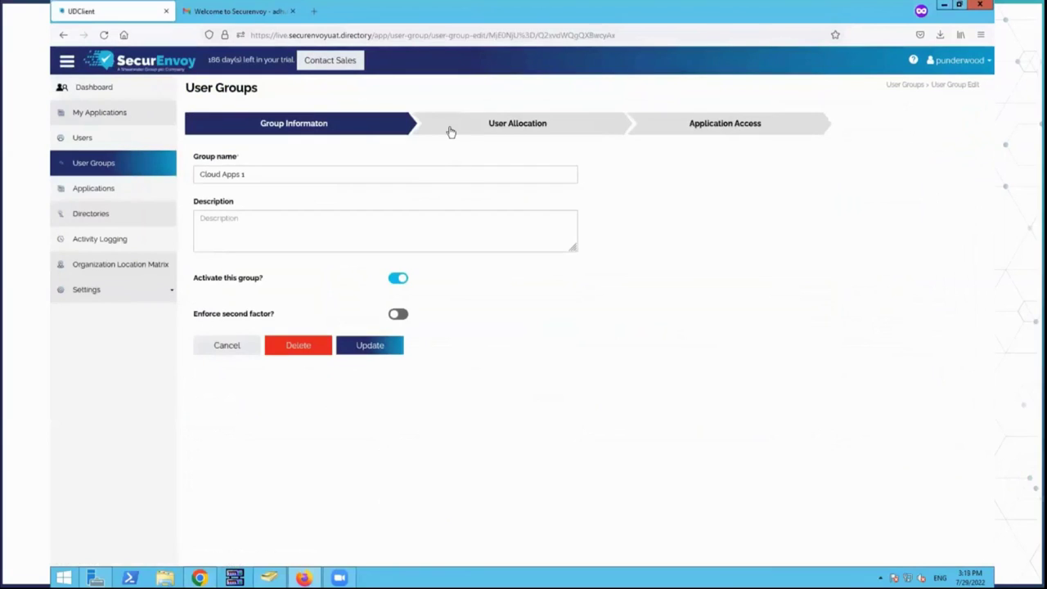
left_click(513, 127)
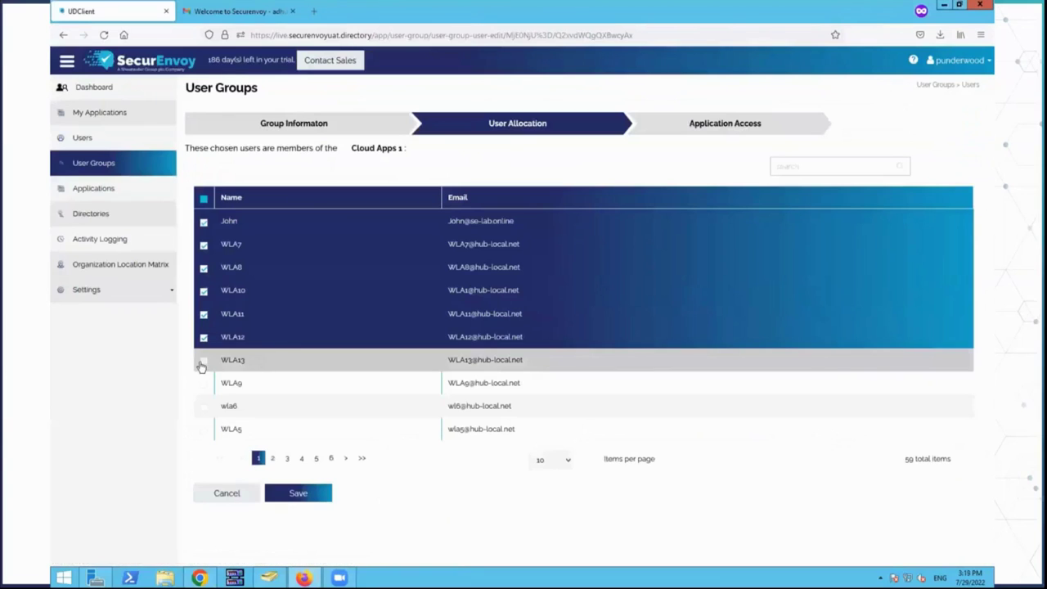
left_click(204, 362)
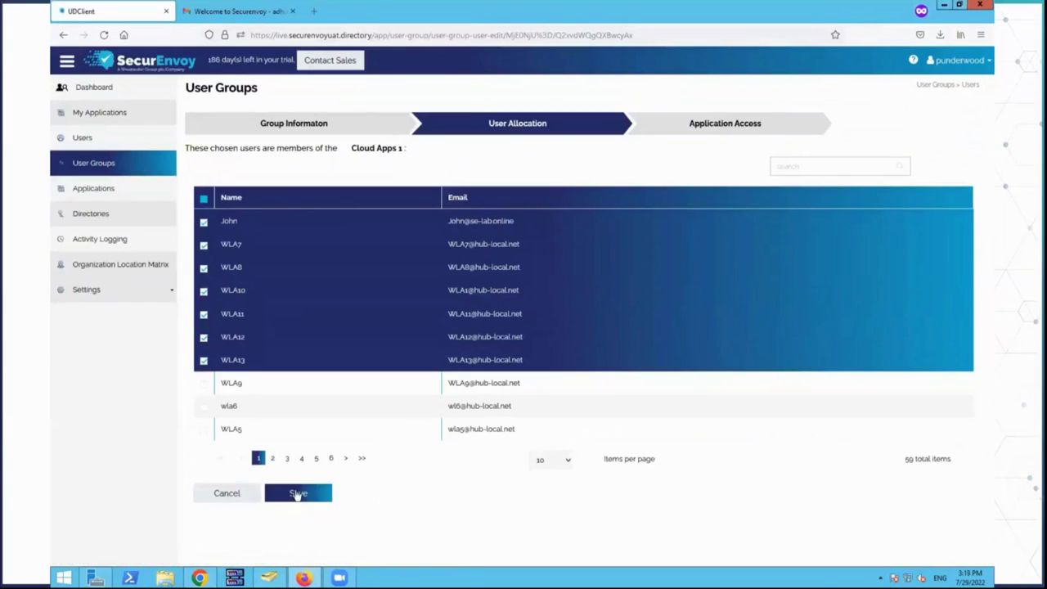
left_click(297, 495)
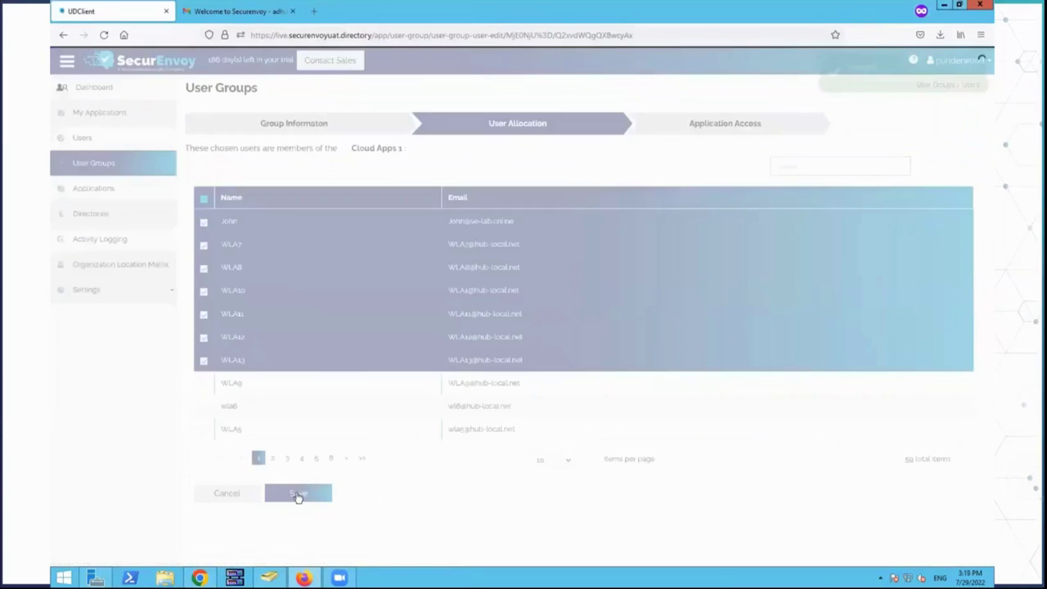
left_click(731, 122)
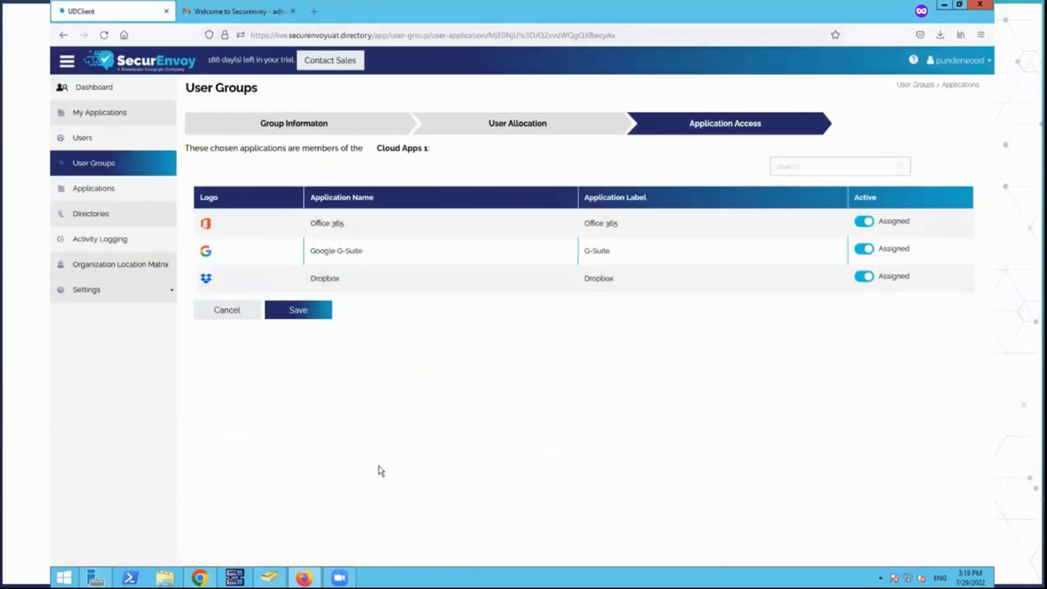
left_click(202, 578)
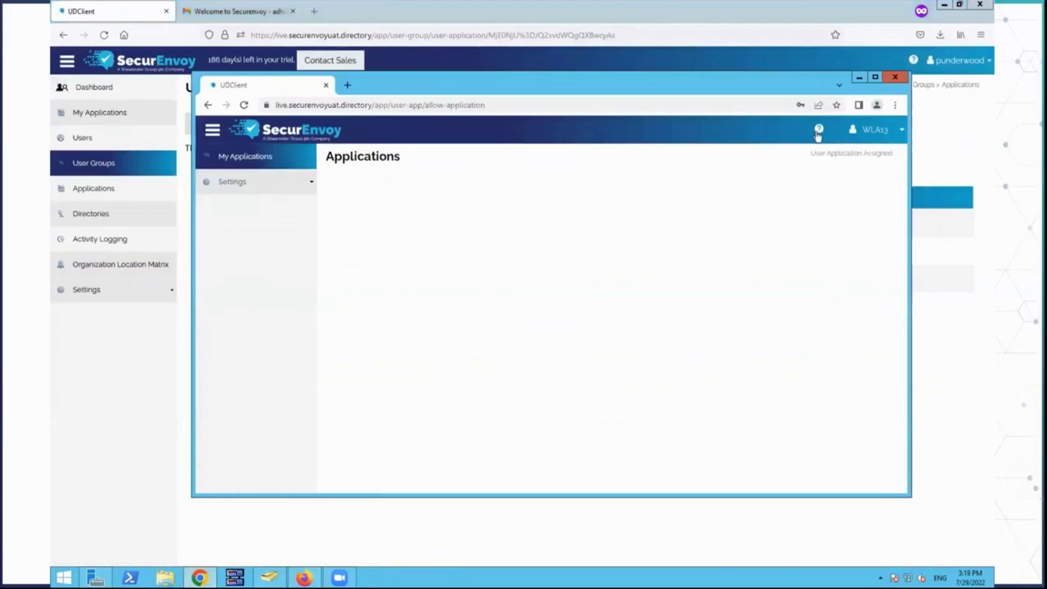
Step: Log WLA13 out of the user portal and return to the sign-in page
left_click(878, 132)
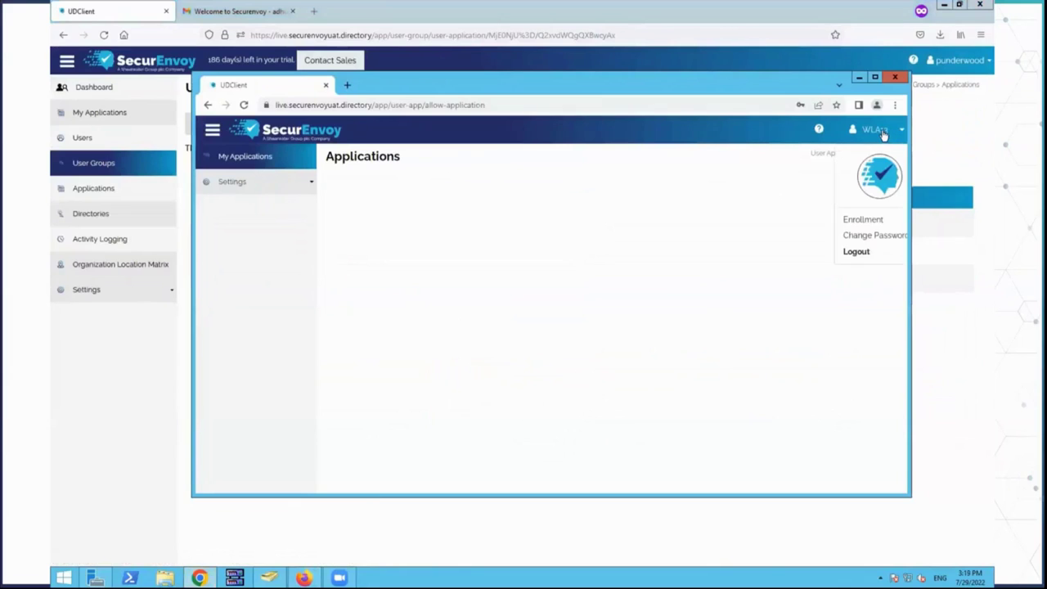
left_click(865, 253)
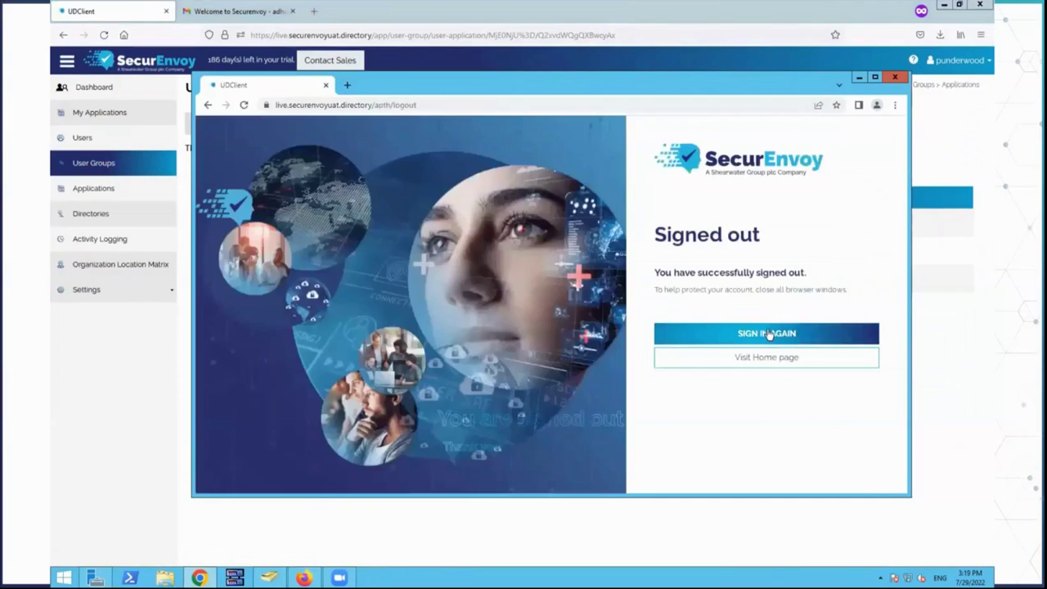
left_click(766, 333)
Step: Sign back in as WLA13 with the account password
left_click(759, 312)
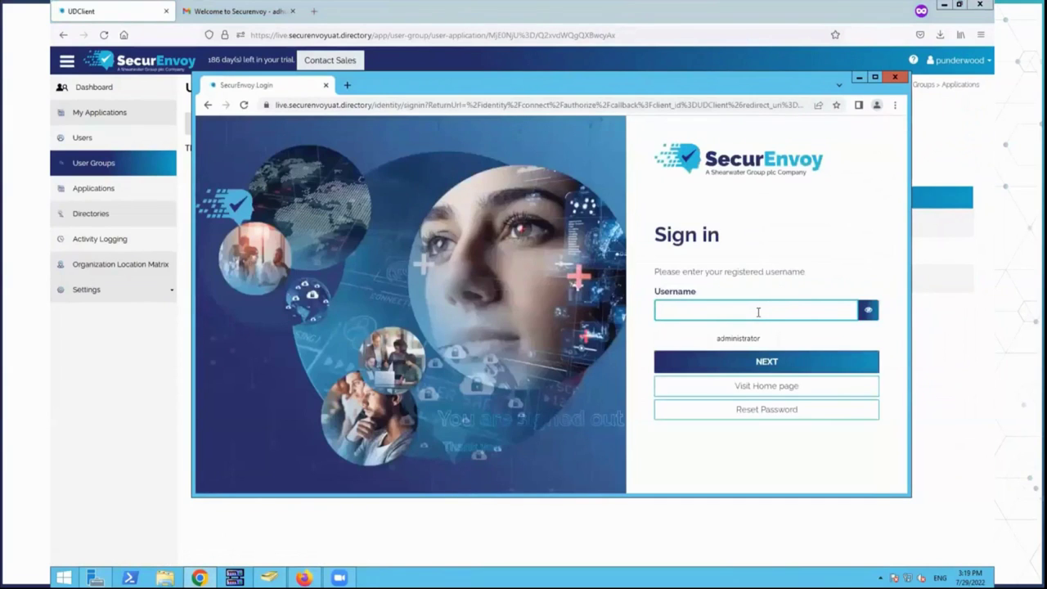
type("WLA13")
key("Return")
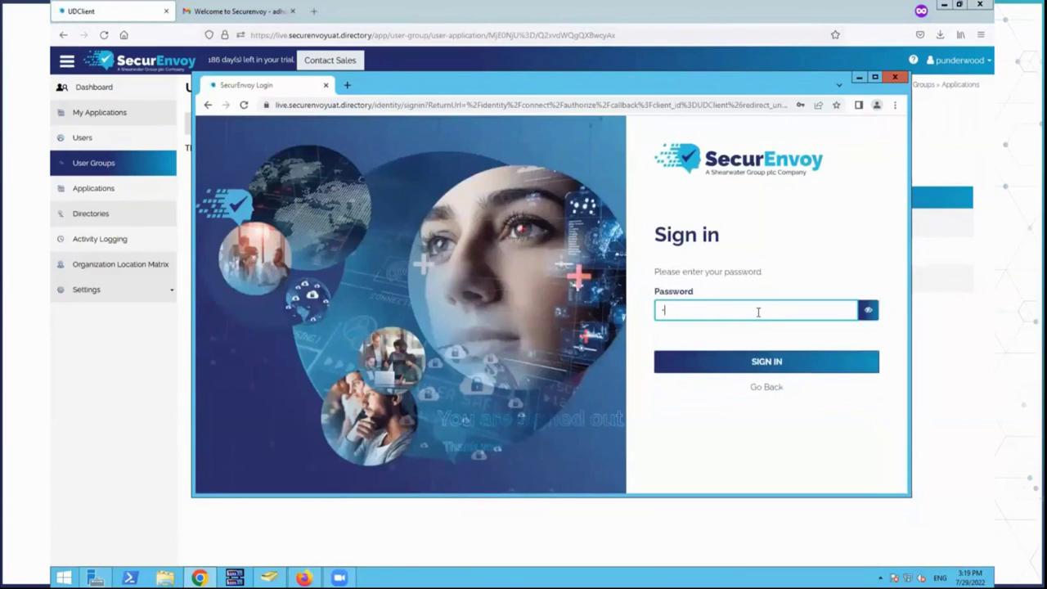
type("***********")
key("Return")
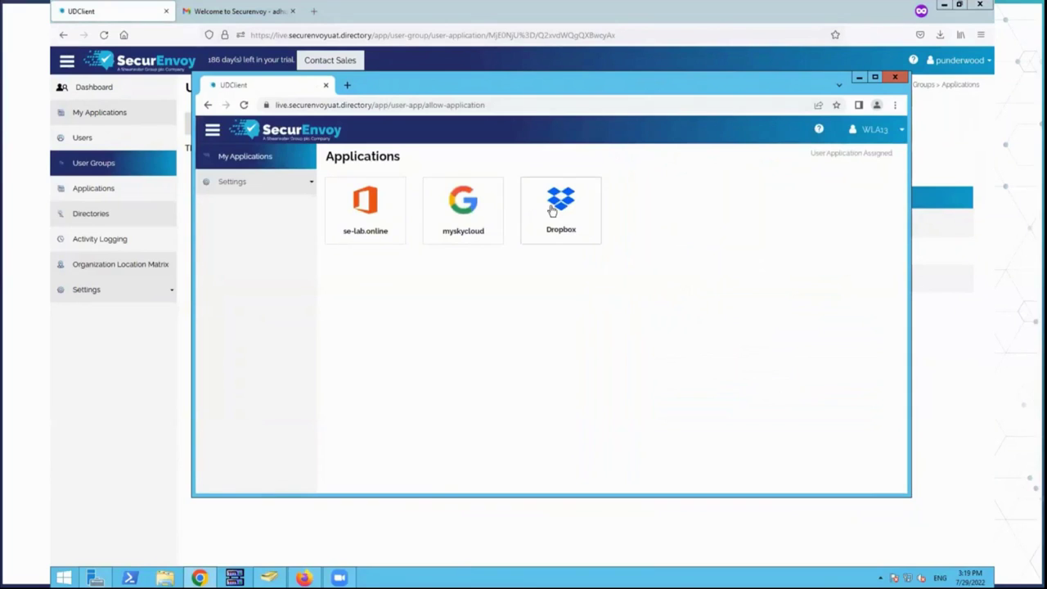
Step: Review the Account & Security settings, then return to My Applications
left_click(283, 181)
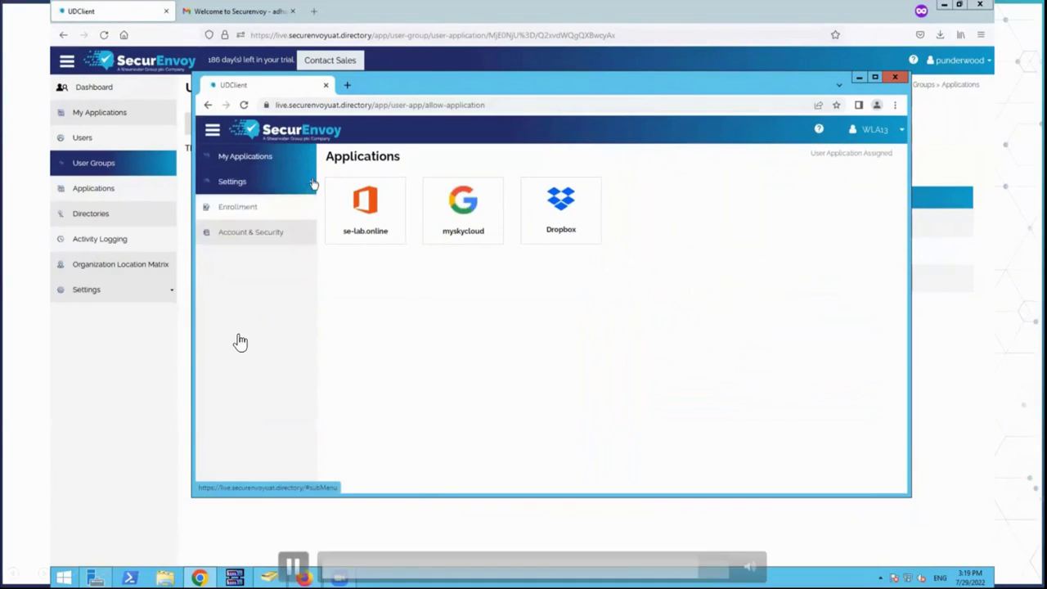
left_click(278, 233)
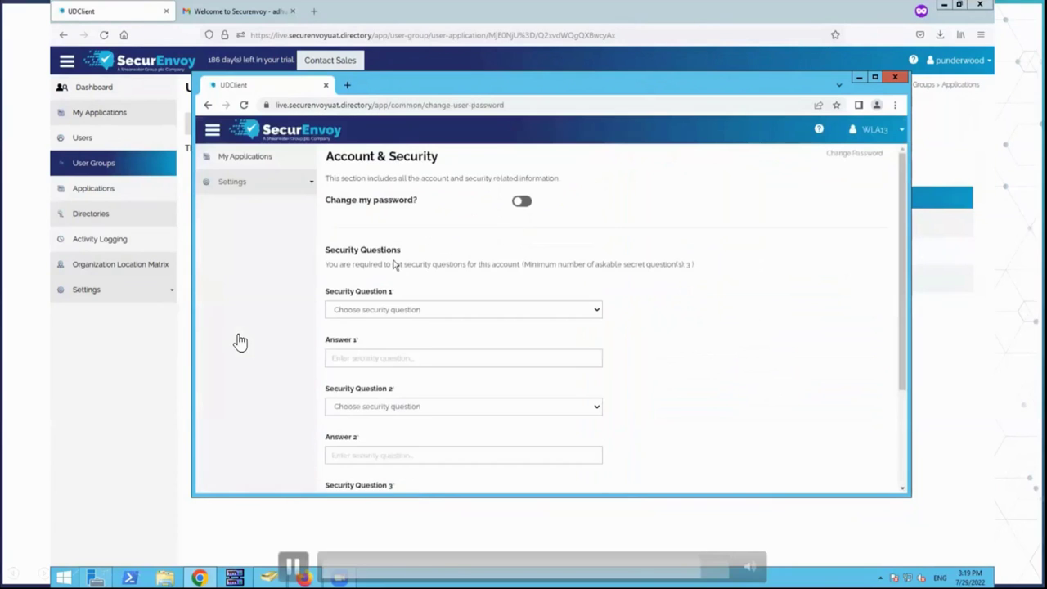
scroll(396, 378, "down", 3)
scroll(397, 379, "up", 3)
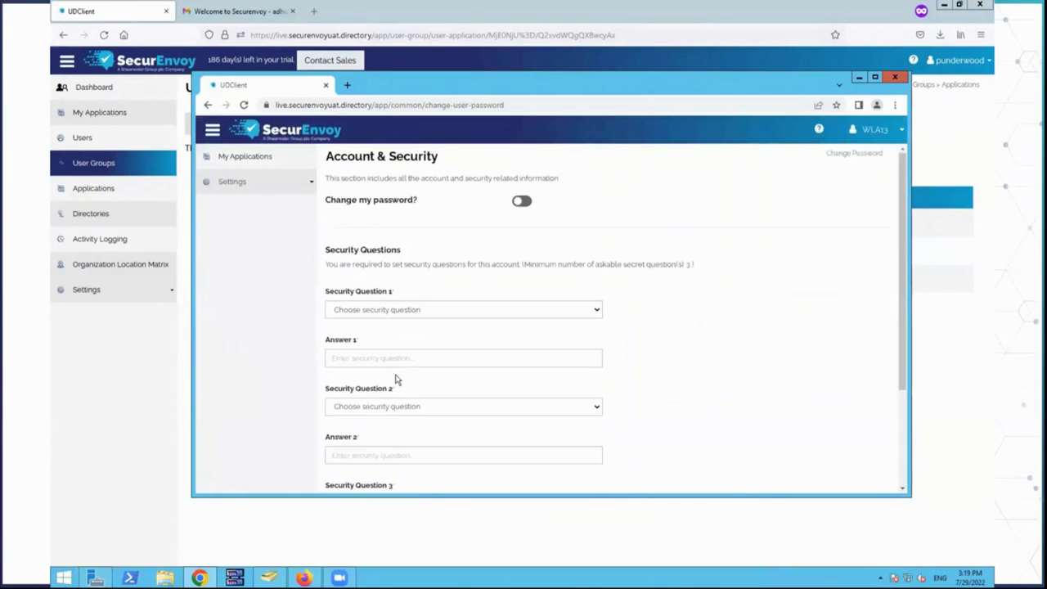
left_click(251, 160)
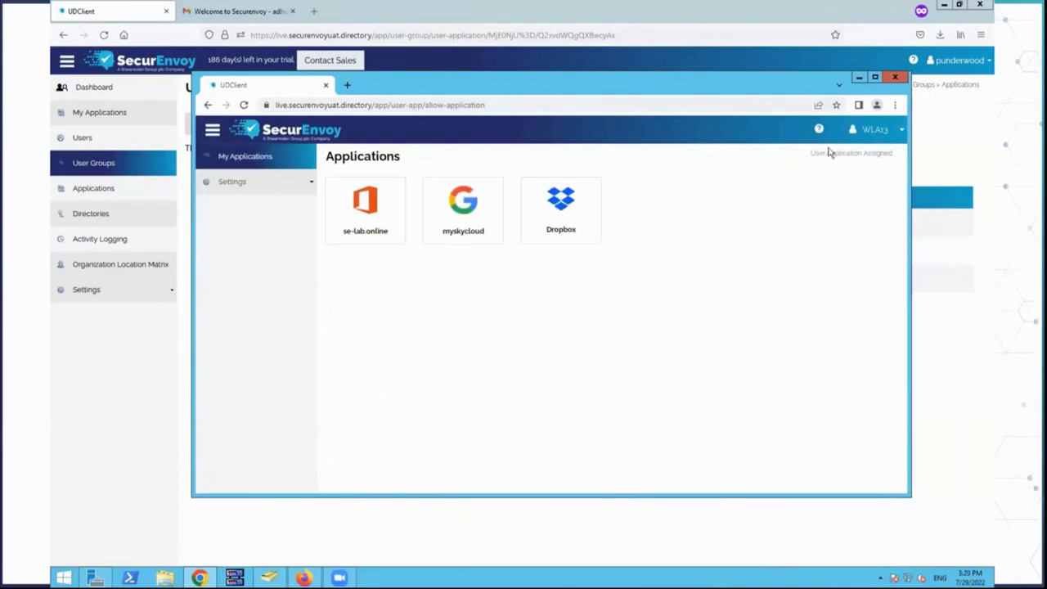
Step: Log WLA13 out of the SecurEnvoy user portal
left_click(896, 131)
left_click(852, 251)
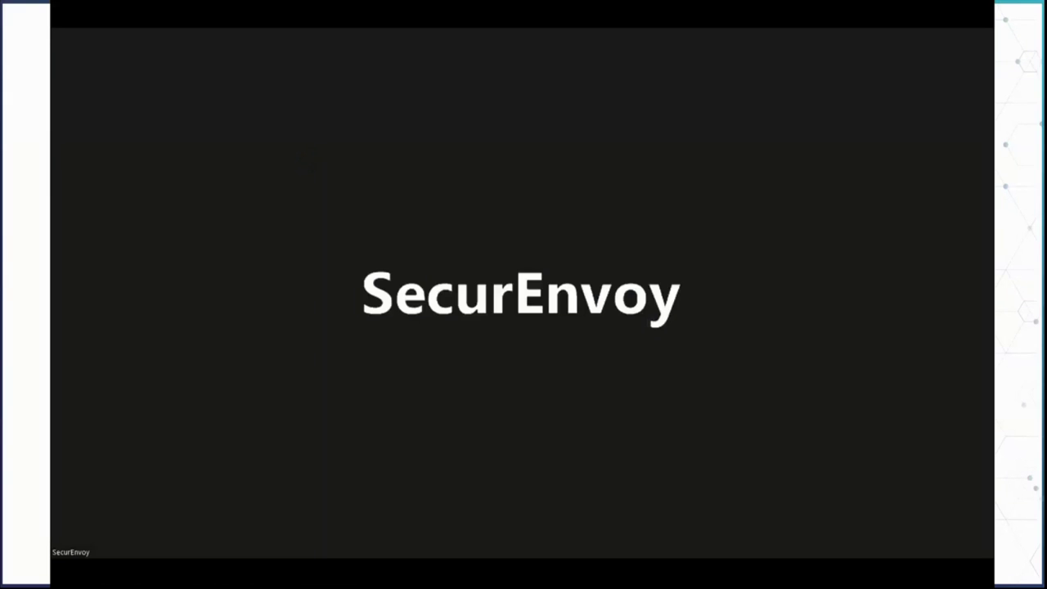
mouse_move(454, 472)
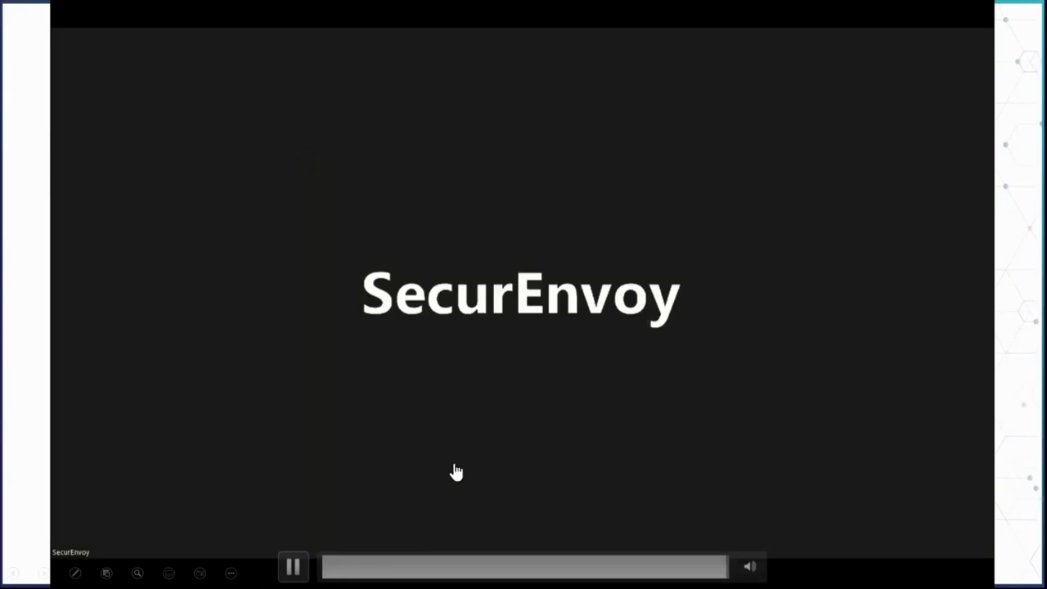
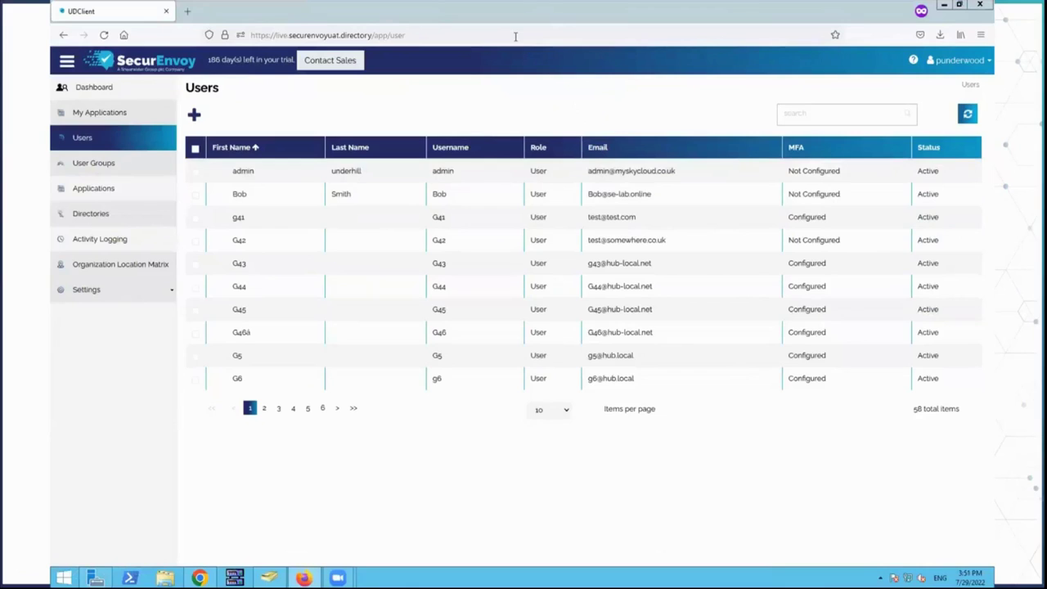
Step: Select user g41 and choose G42 as the identity to merge in Identities Merger
left_click(344, 129)
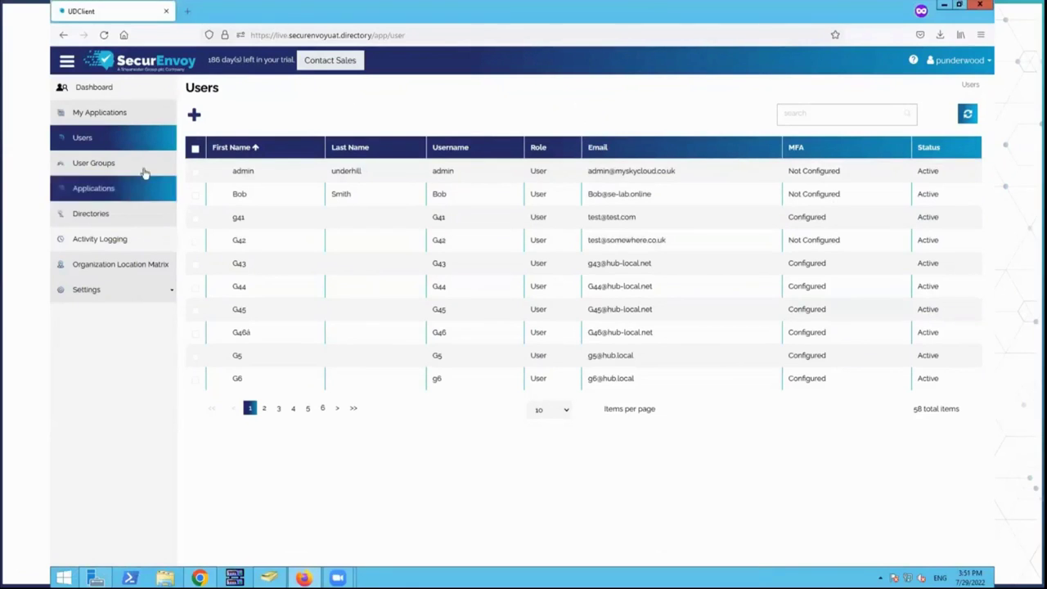
left_click(195, 220)
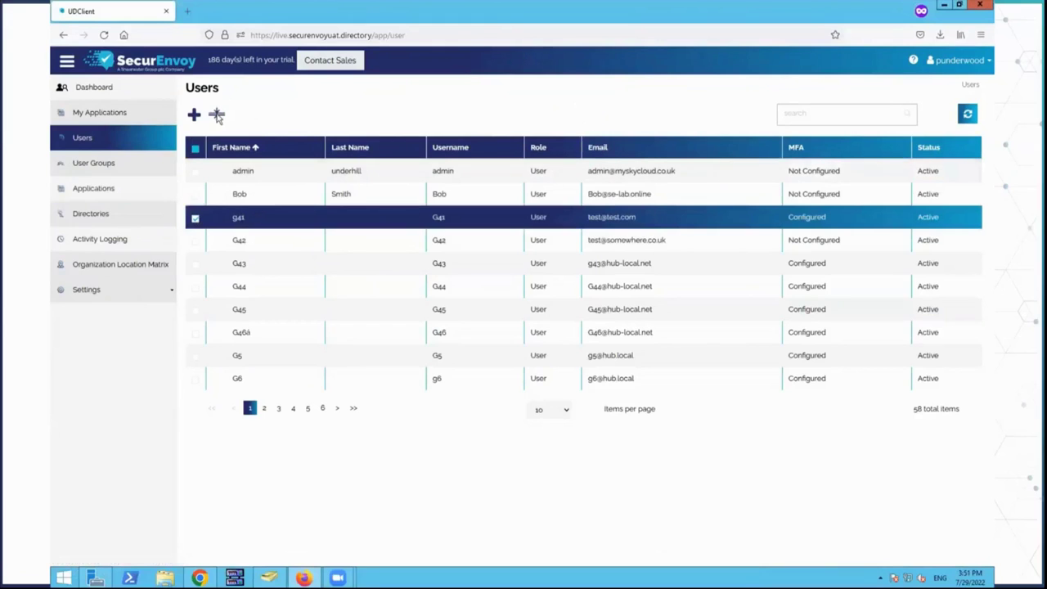
left_click(216, 117)
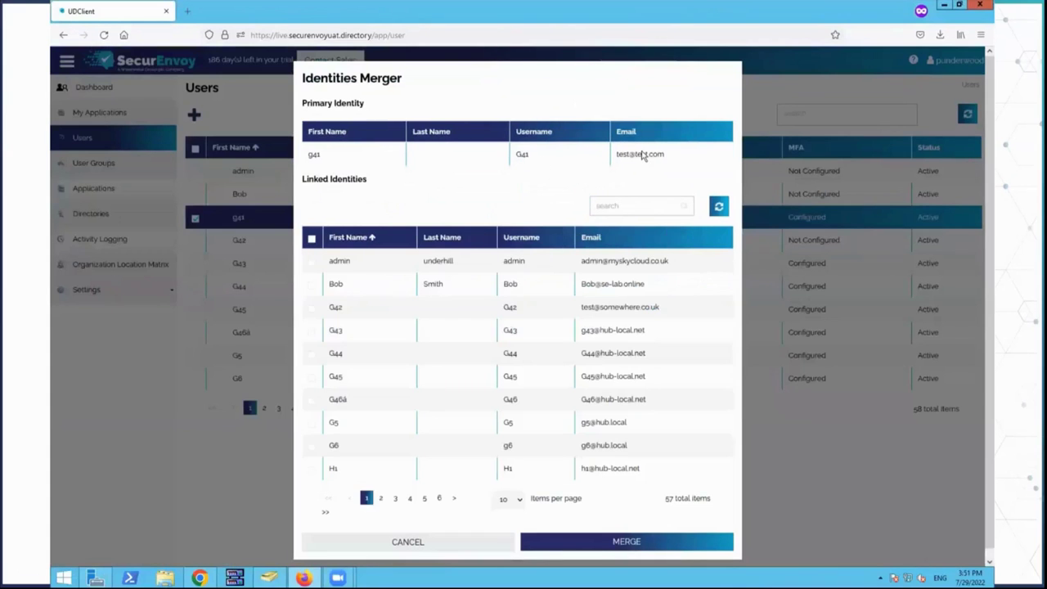
left_click_drag(368, 181, 301, 183)
left_click(312, 308)
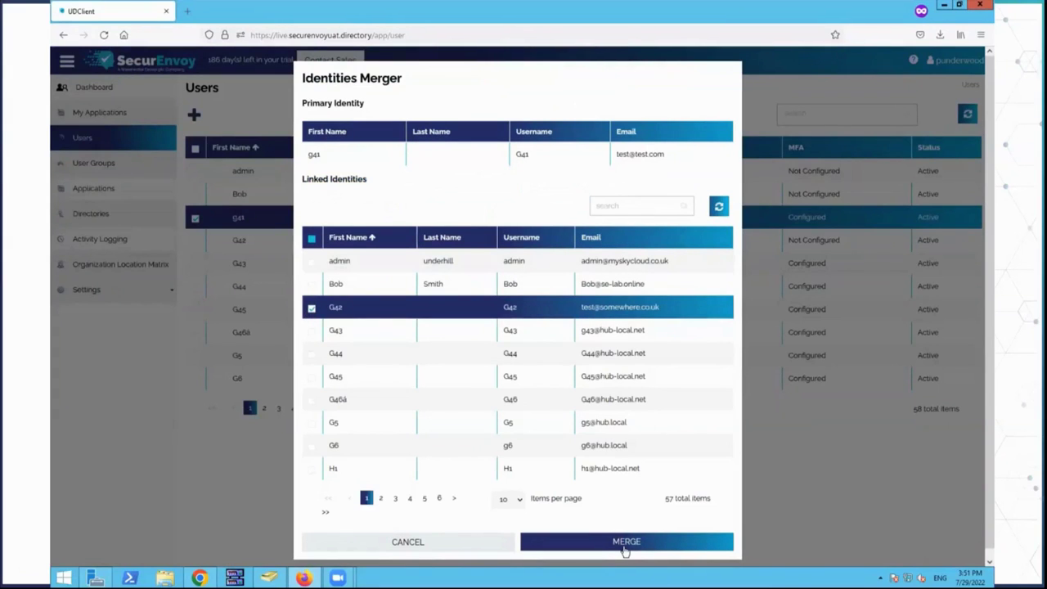
Step: Cancel the merge and filter the users list by 'jo'
left_click(425, 543)
left_click(811, 117)
type("john")
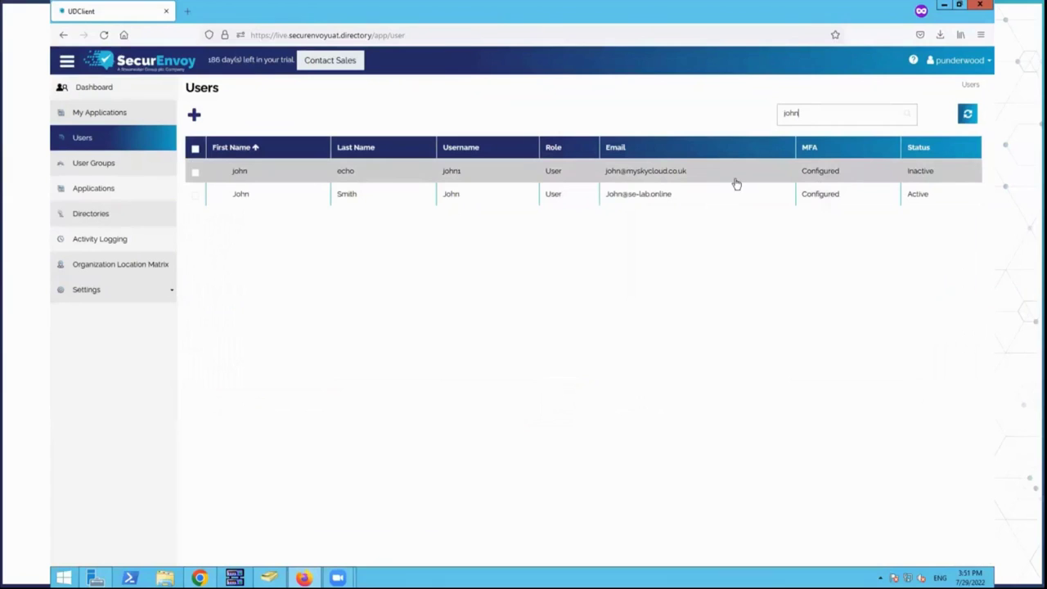
Step: Review the inactive test user's email, username and Applications Access, then go back to all Users
left_click(669, 173)
scroll(433, 232, "down", 5)
left_click(454, 357)
key("ctrl+a")
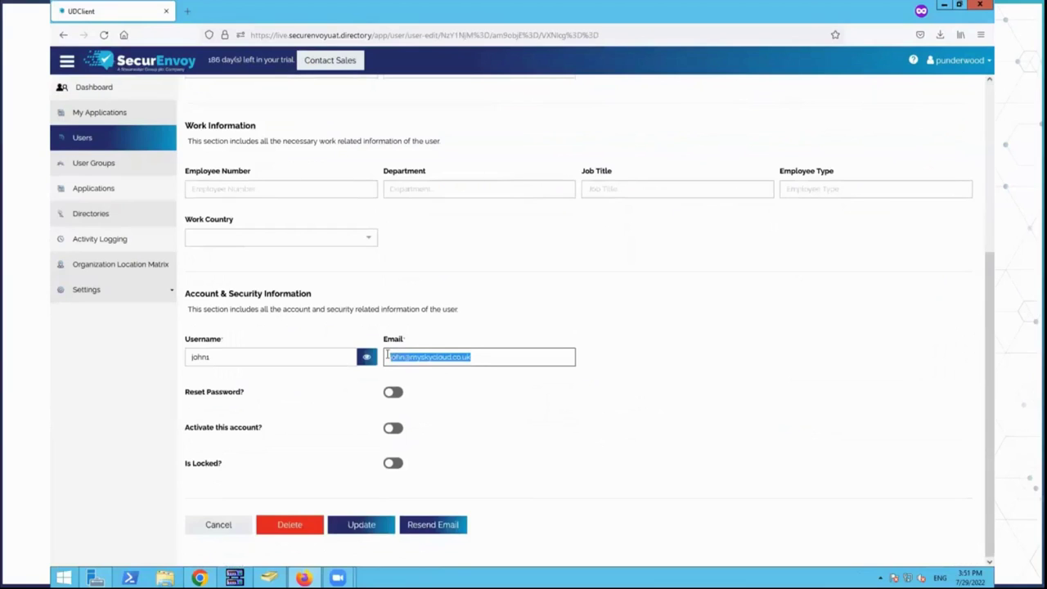
left_click(288, 361)
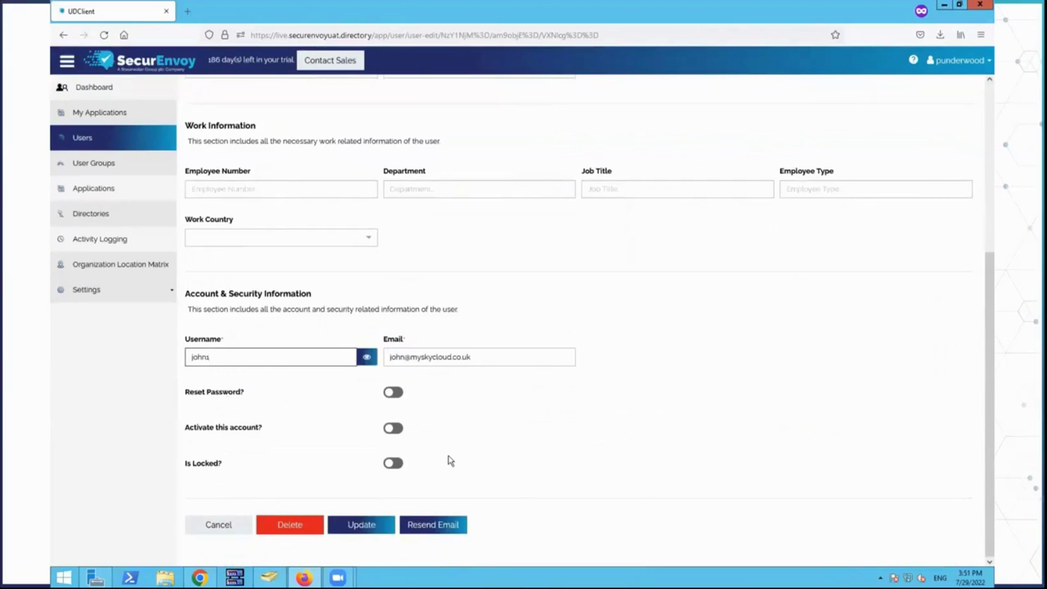
scroll(470, 444, "up", 3)
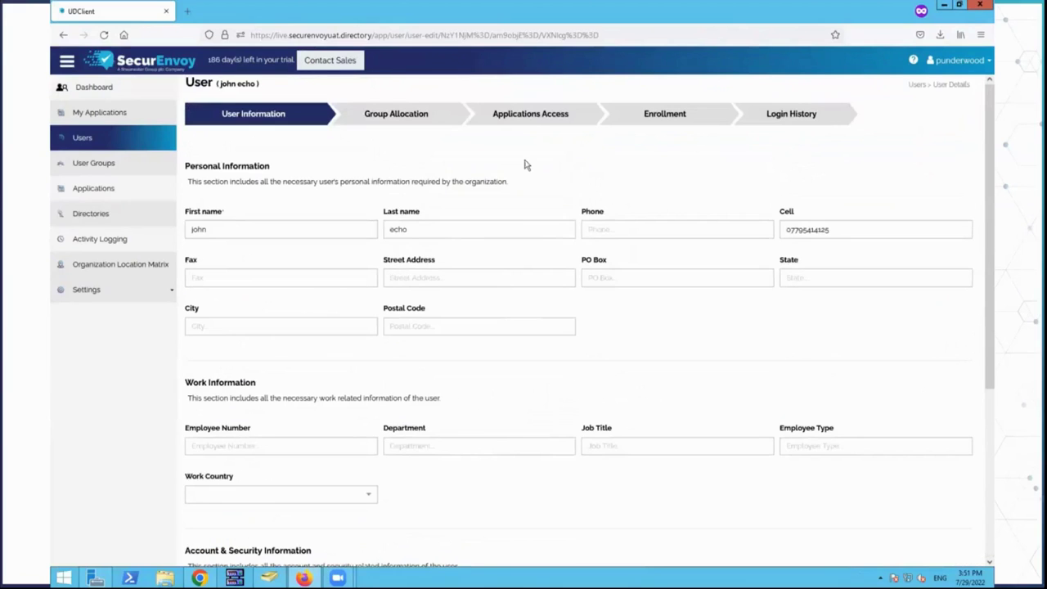
left_click(536, 122)
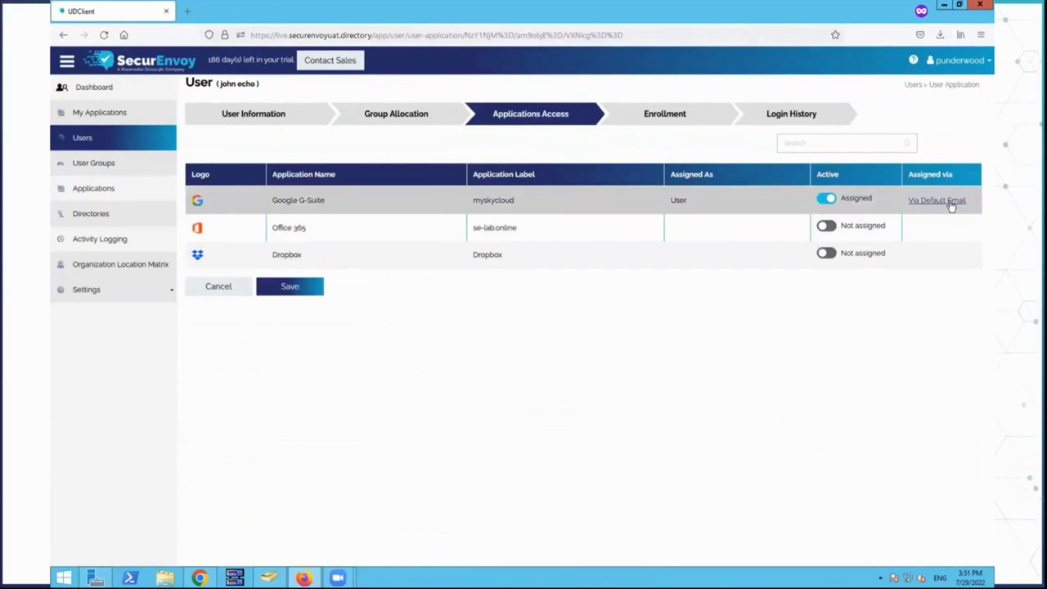
left_click(82, 138)
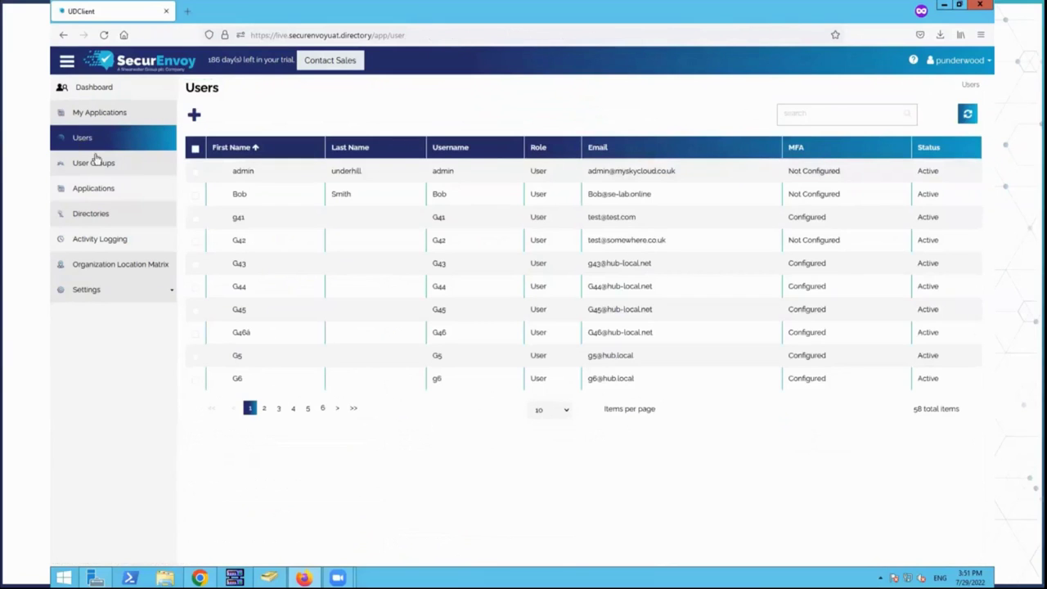
Step: Search 'joh', open the active test user, and confirm Office 365, G-Suite and Dropbox access
left_click(810, 114)
type("john")
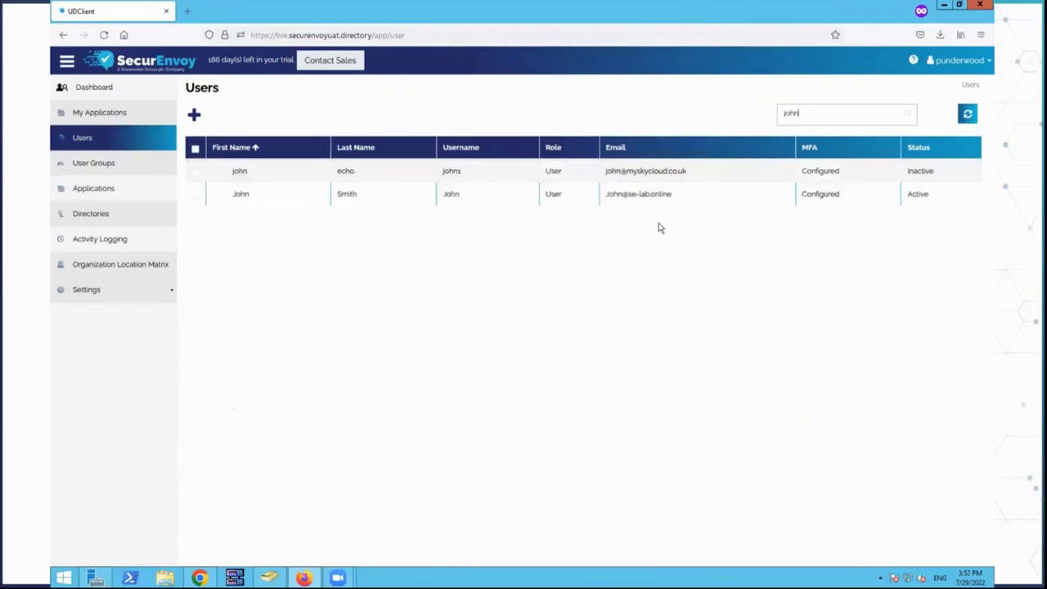
left_click(647, 196)
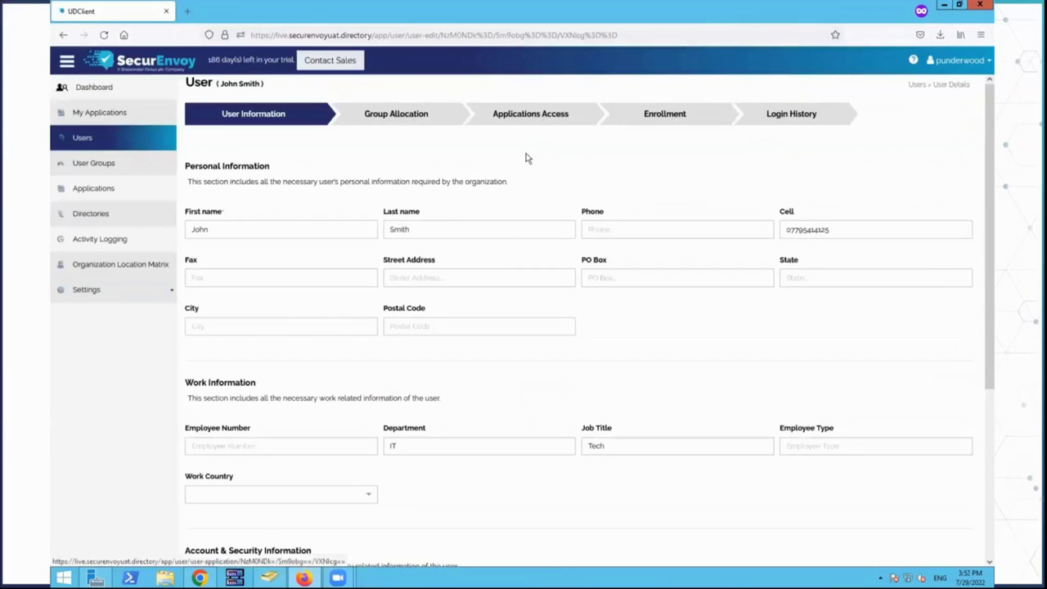
scroll(510, 221, "down", 3)
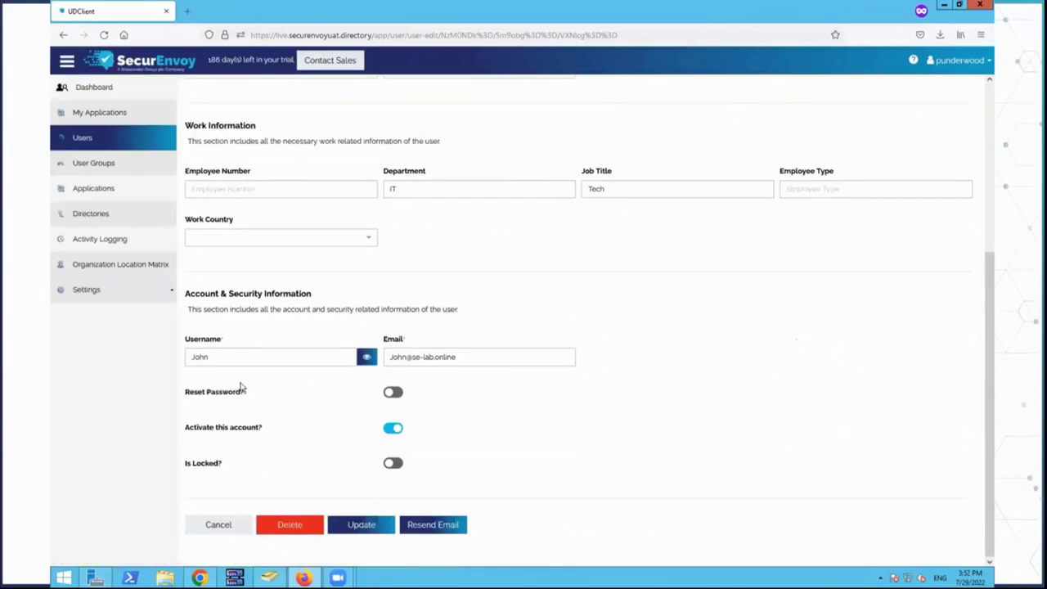
left_click_drag(481, 363, 389, 361)
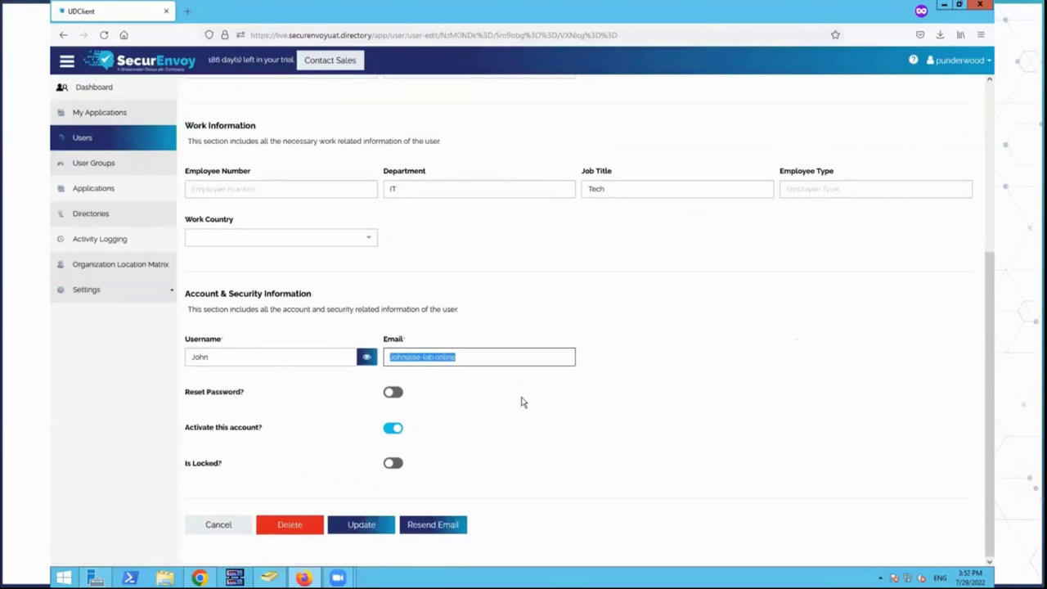
scroll(524, 392, "up", 5)
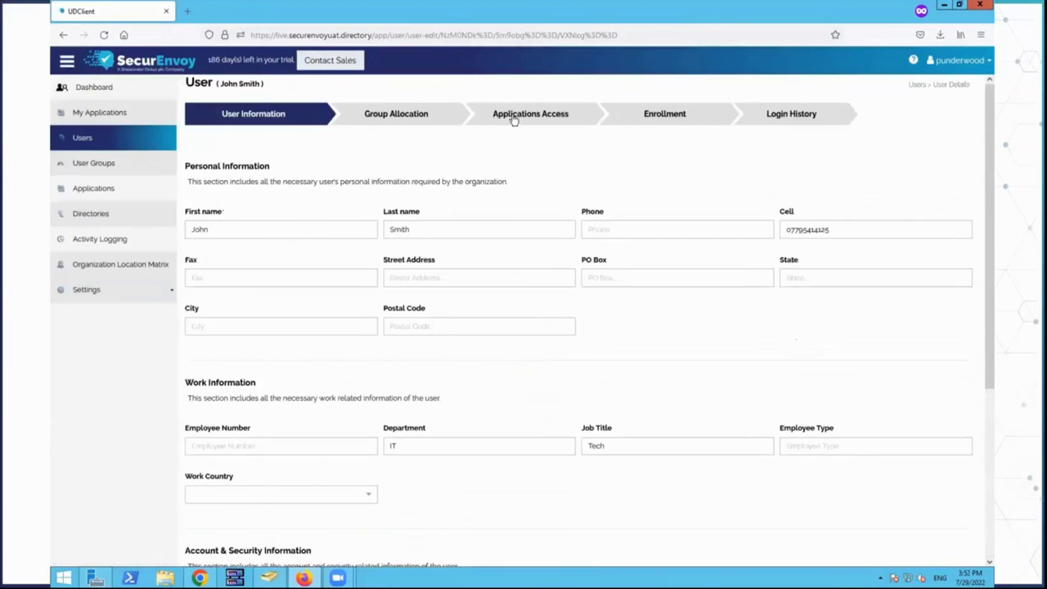
left_click(514, 117)
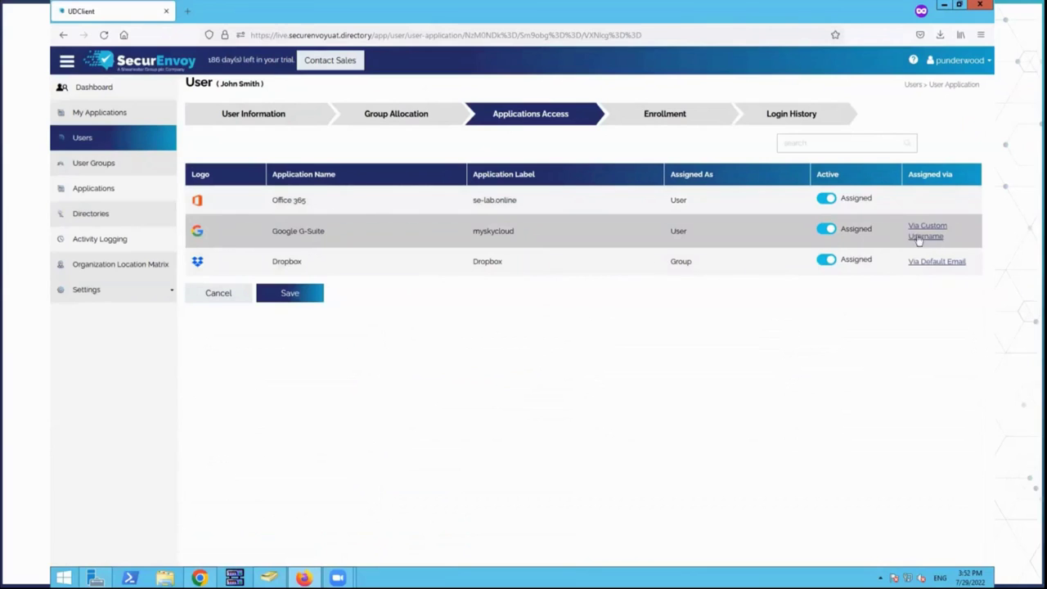
Step: Sign back in to the SecurEnvoy user portal with the test user's username and password
mouse_move(199, 577)
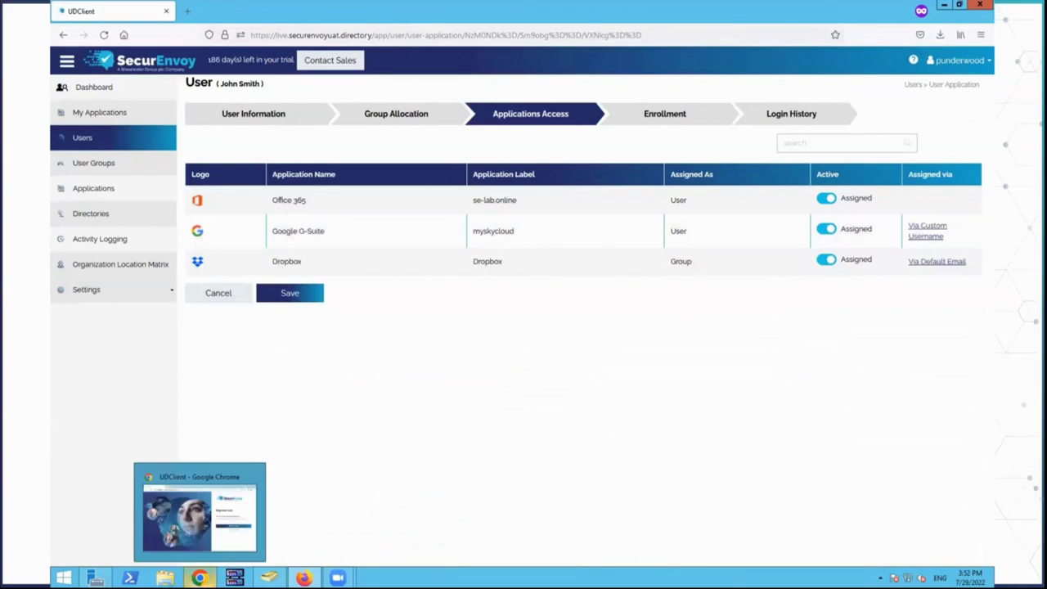
left_click(199, 515)
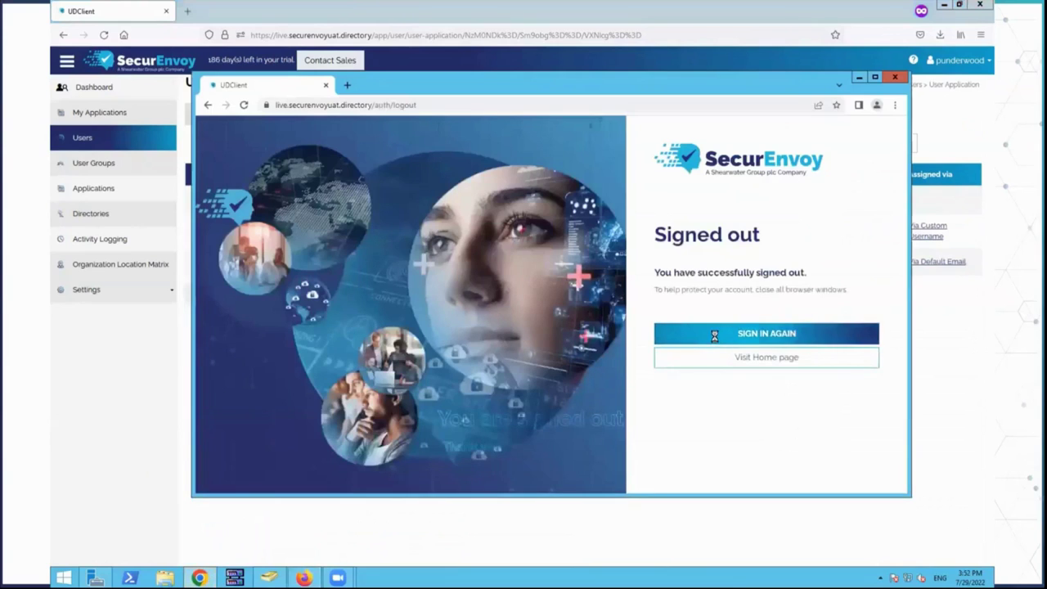
left_click(714, 333)
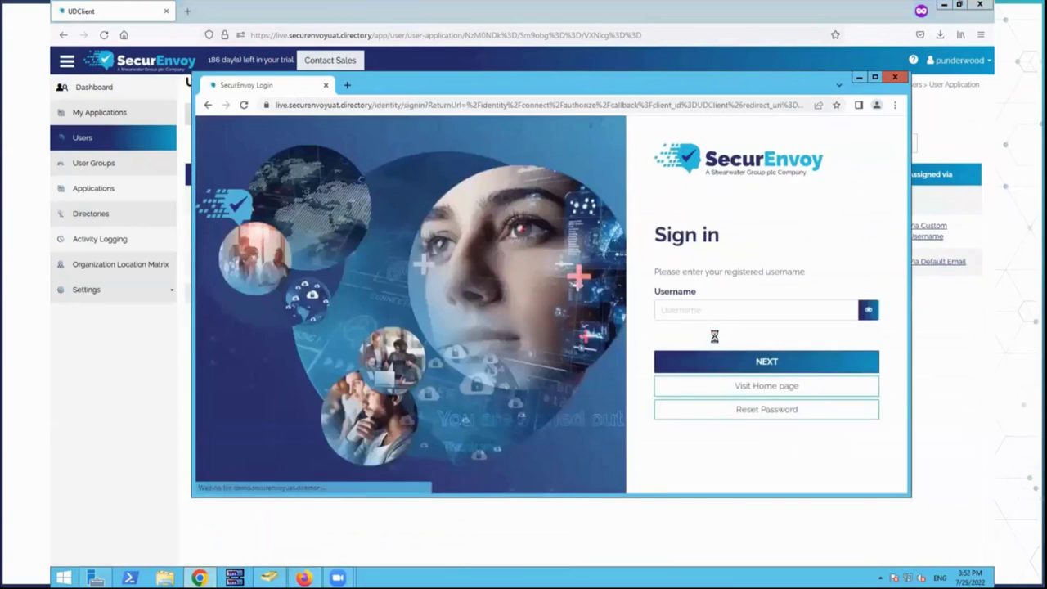
left_click(707, 306)
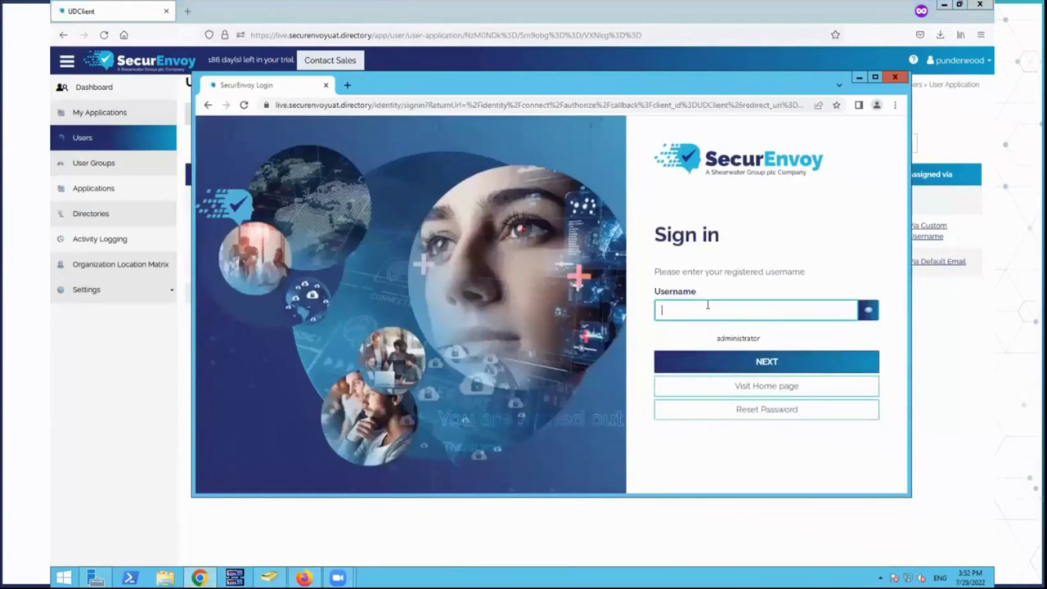
key("Return")
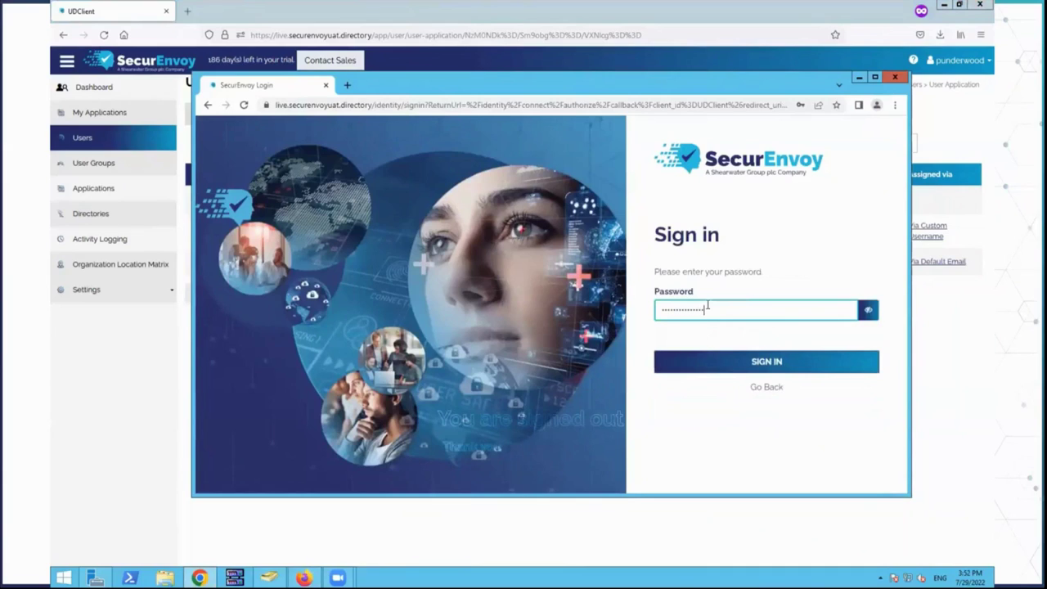
key("Return")
key("Return")
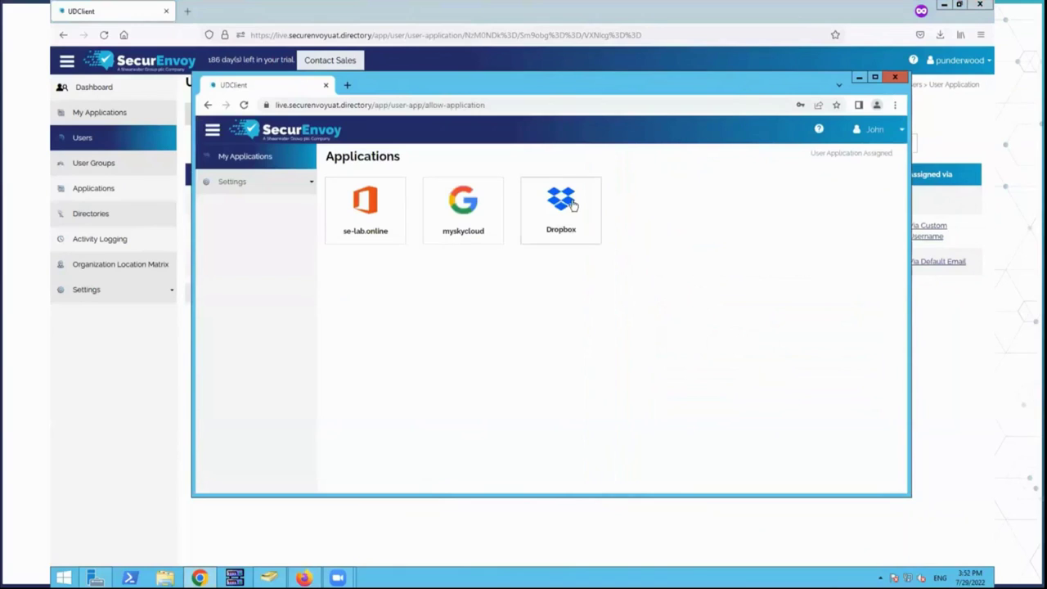
Step: Launch se-lab.online and finish the Microsoft sign-in, declining to stay signed in
left_click(368, 206)
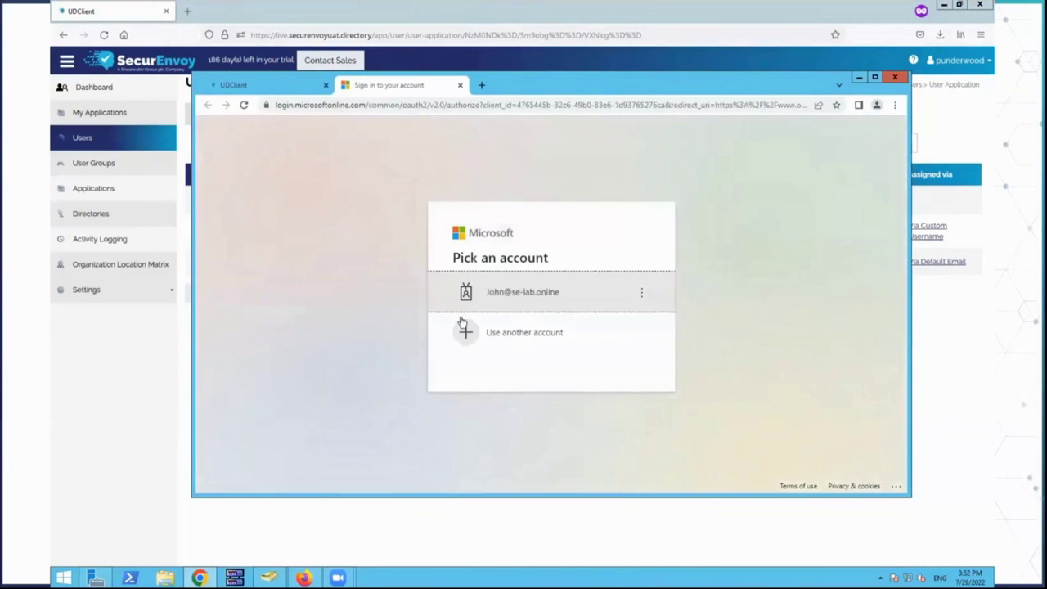
left_click(505, 306)
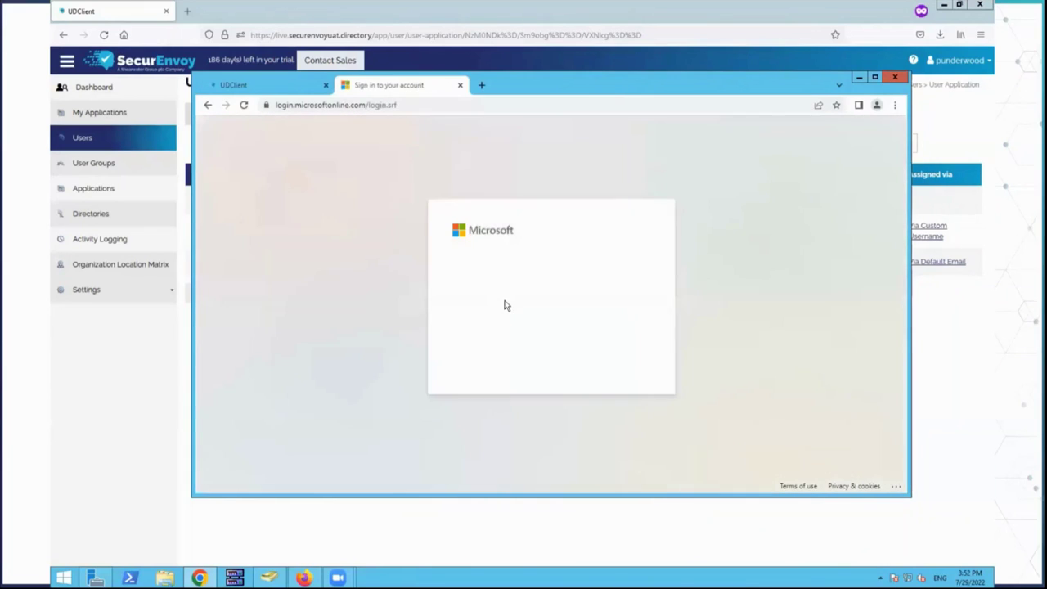
left_click(560, 362)
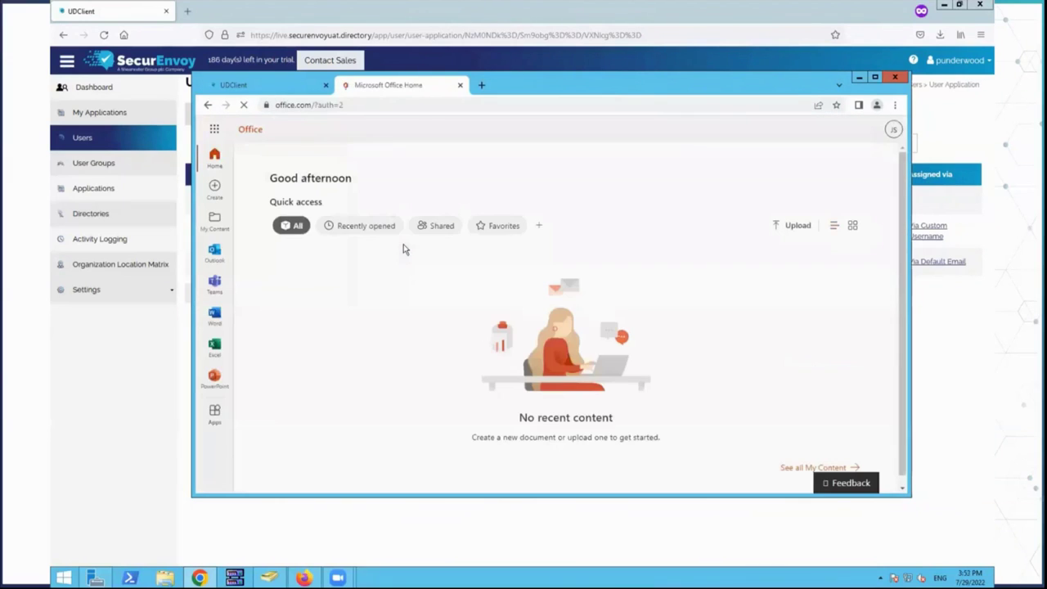
Step: Open Outlook, return to Office Home to check the signed-in account, then go back to the portal
left_click(215, 254)
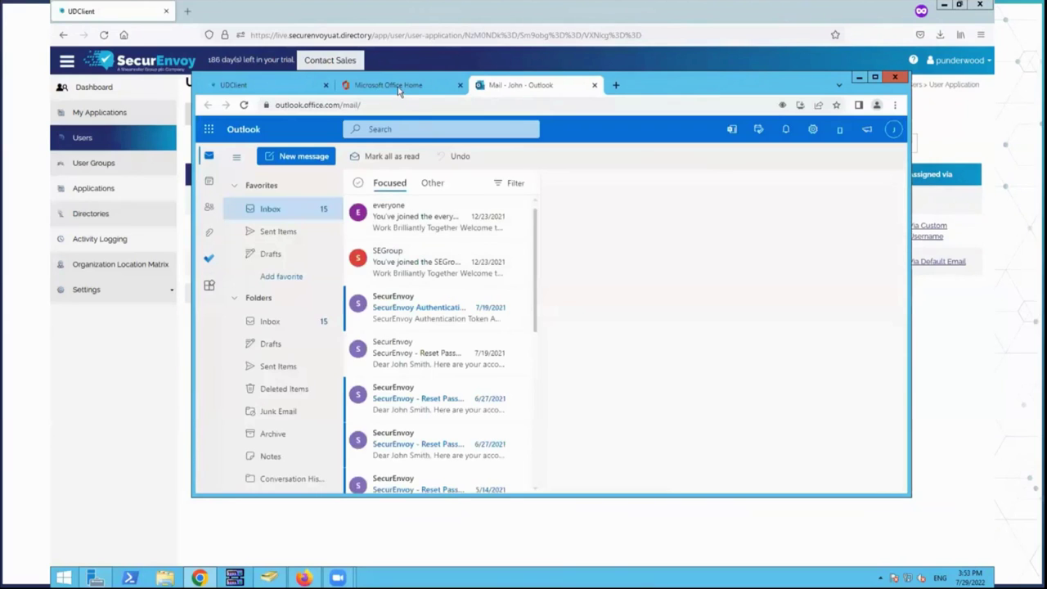
left_click(387, 84)
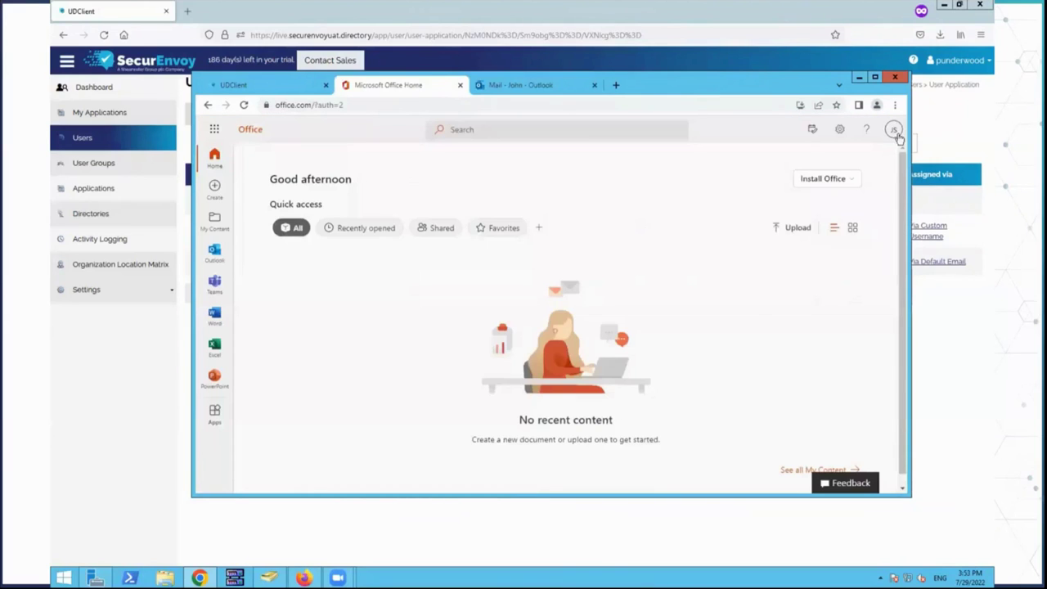
left_click(895, 132)
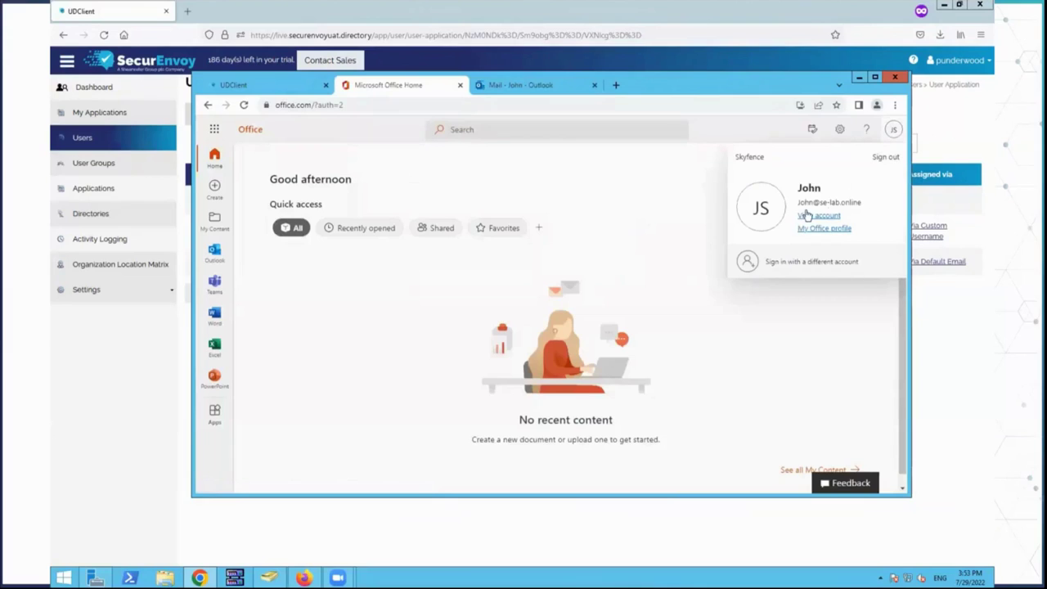
left_click(258, 86)
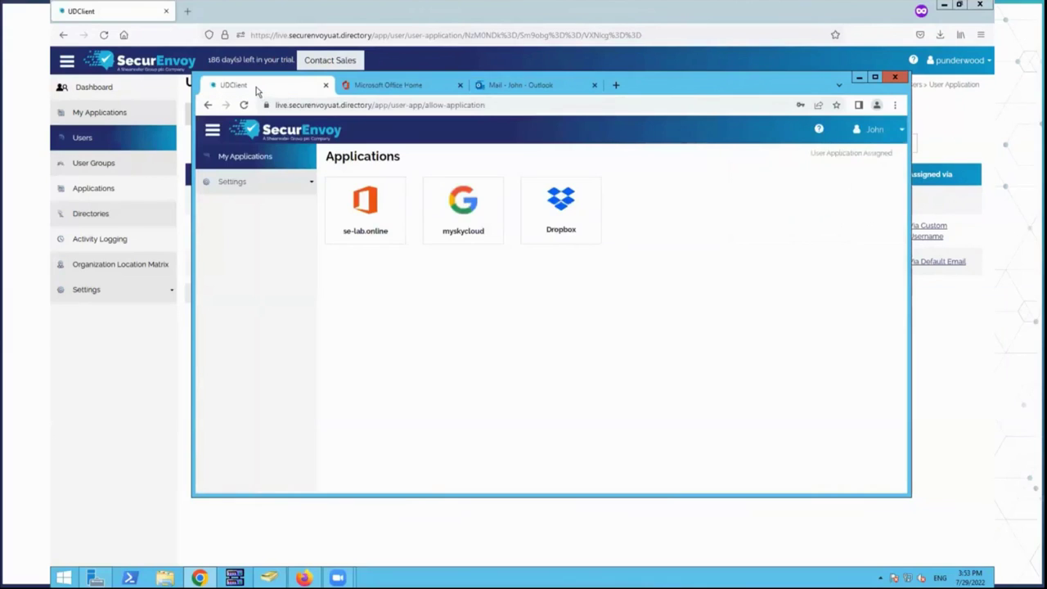
Step: Open the myskycloud Gmail inbox via single sign-on, then sign out of Google
left_click(464, 202)
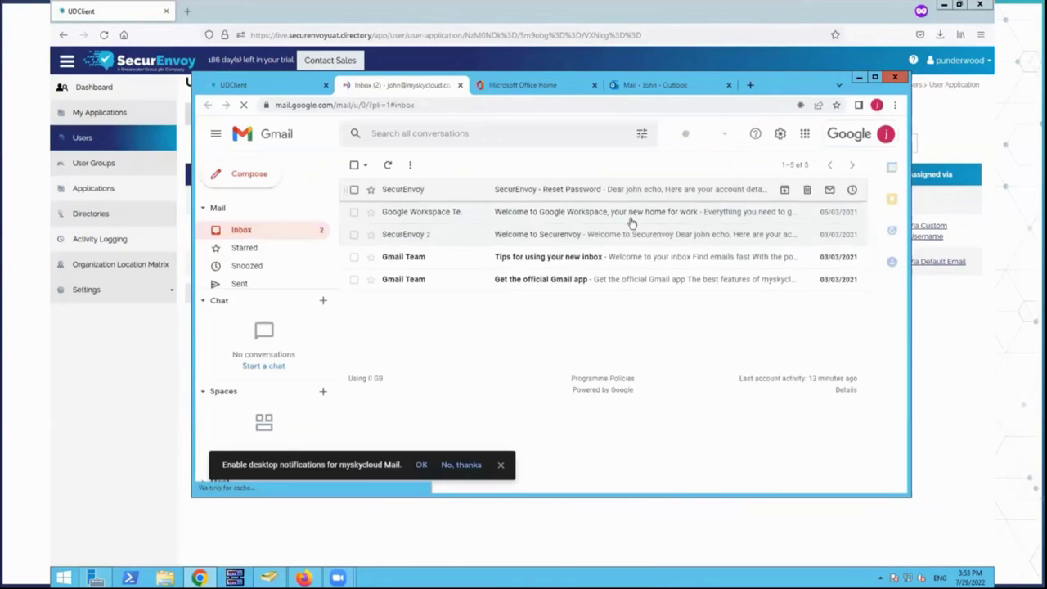
left_click(885, 134)
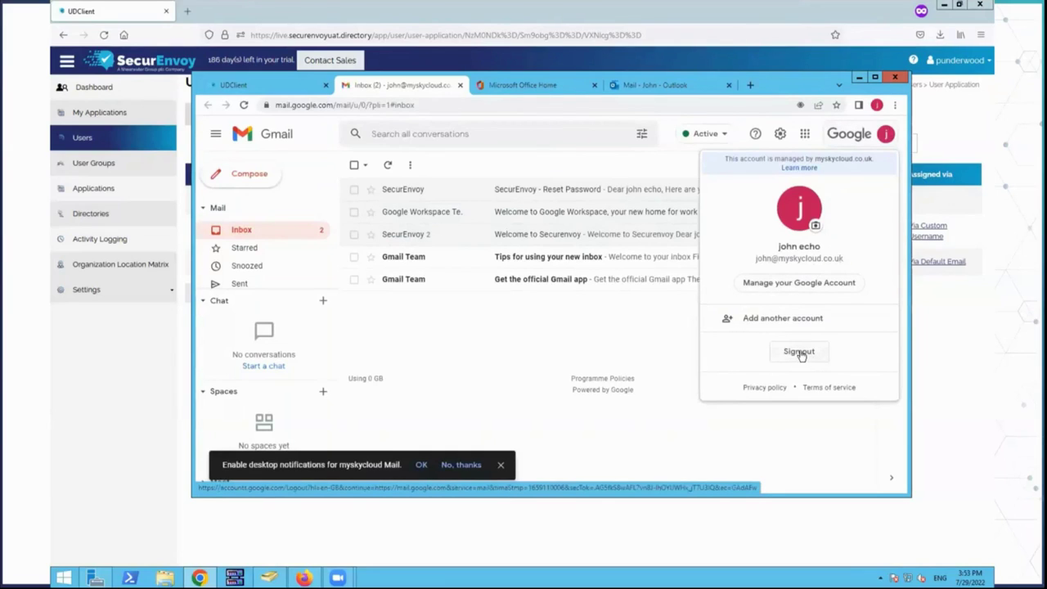
left_click(799, 352)
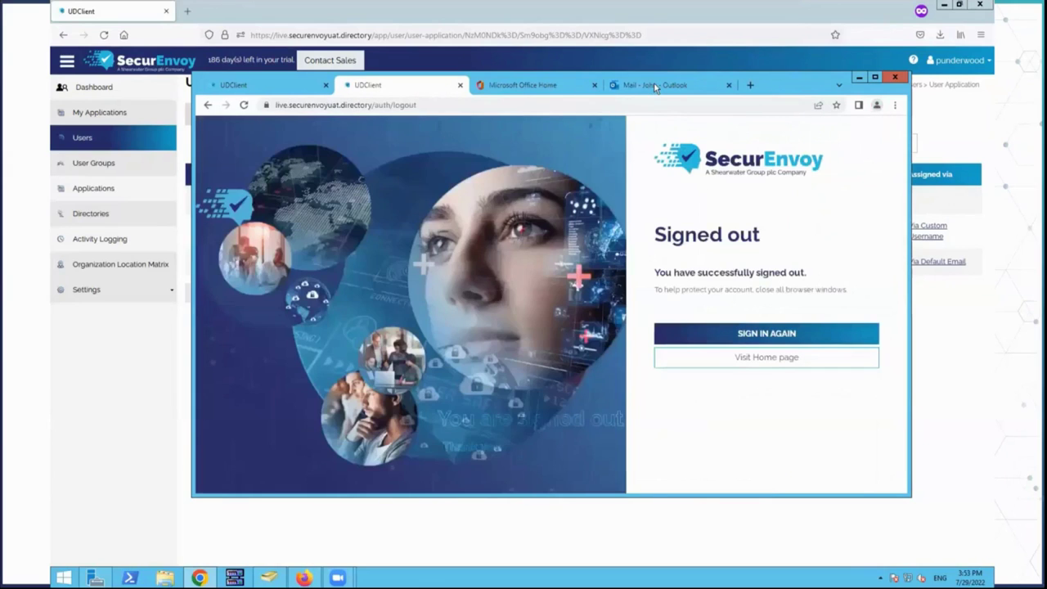
Step: Sign out of Outlook and close the Office Home and sign-out tabs
left_click(655, 85)
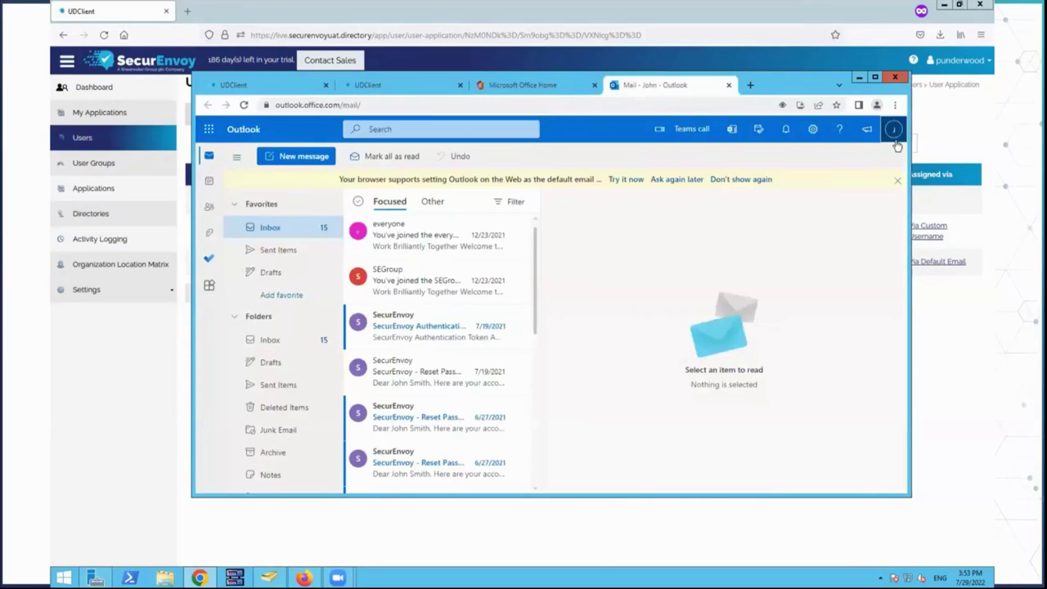
left_click(895, 133)
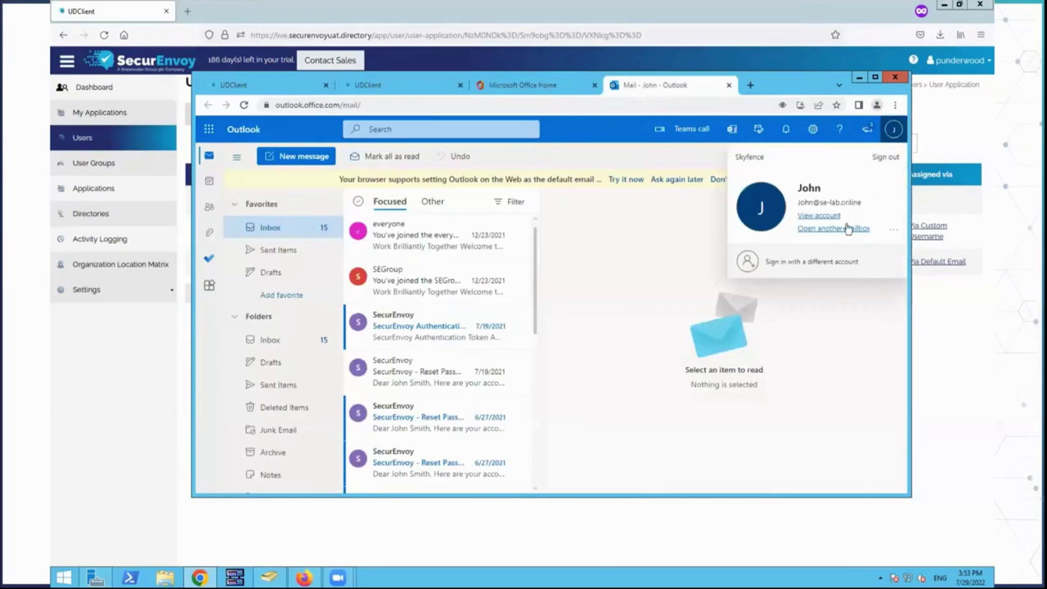
left_click(885, 158)
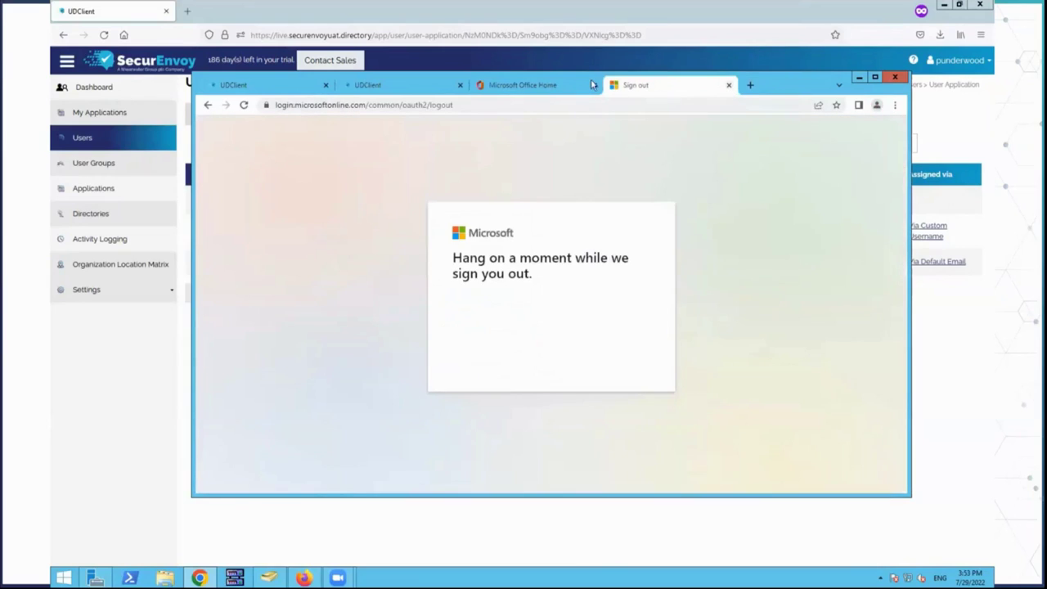
left_click(594, 85)
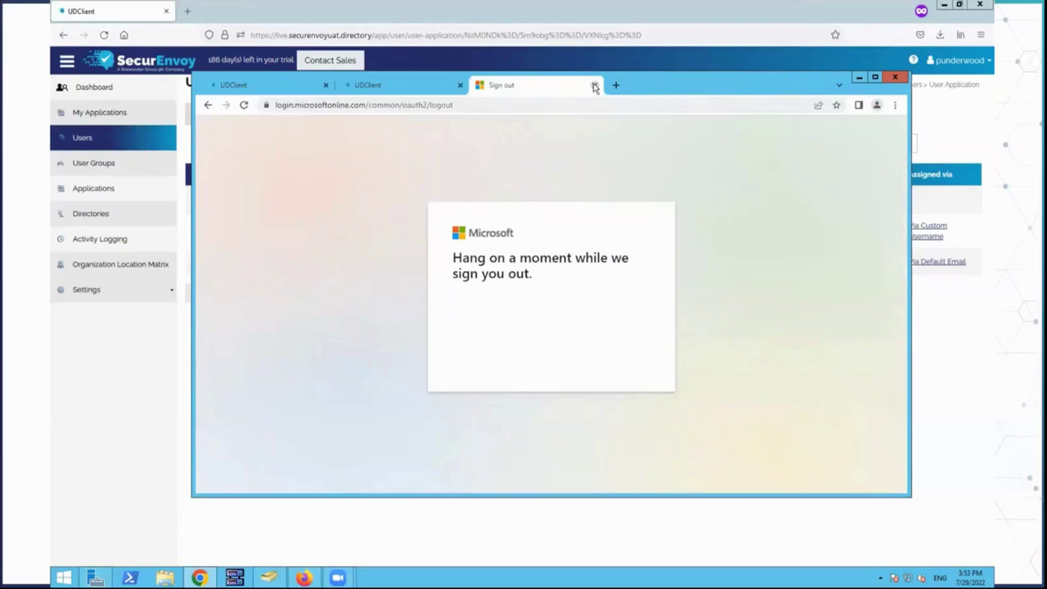
left_click(595, 85)
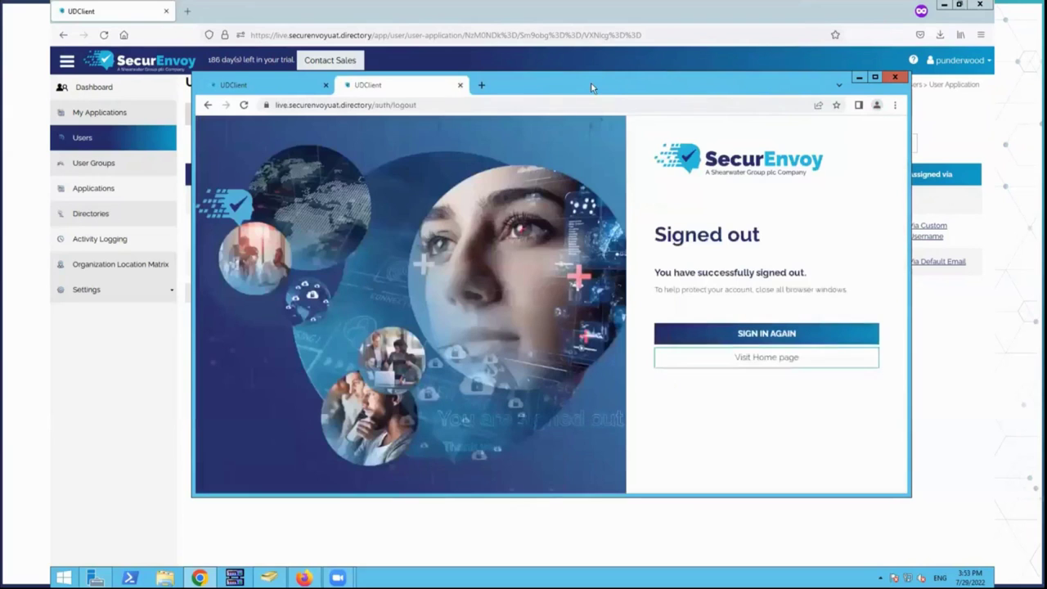
left_click(403, 106)
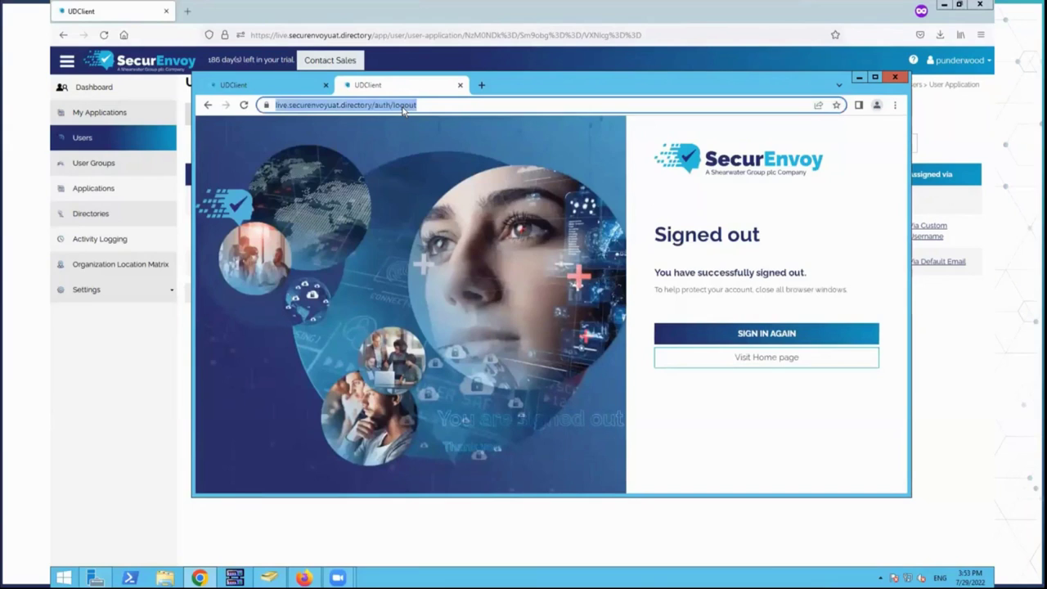
Step: Go to portal.office.com from the address bar
type("portal.office.com")
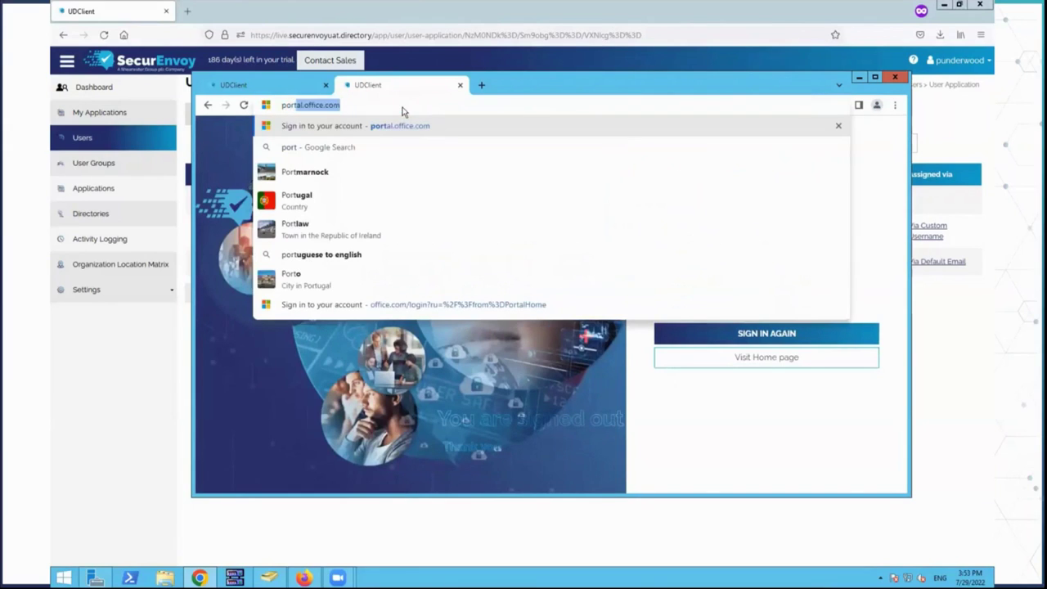
key("End")
key("Return")
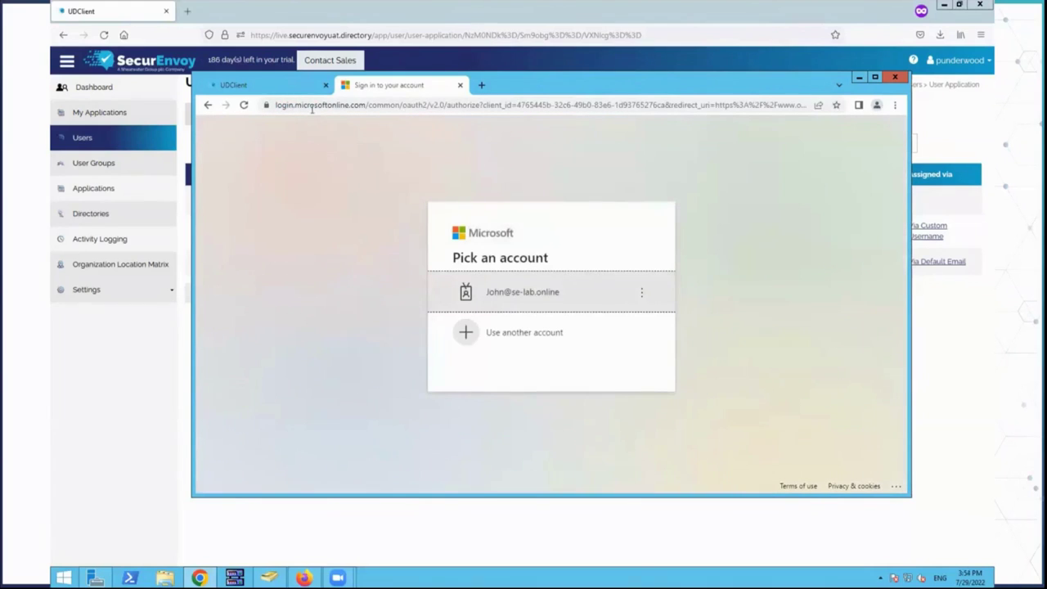
Step: Sign in as the test user via SecurEnvoy with username and password, declining to stay signed in
left_click(511, 296)
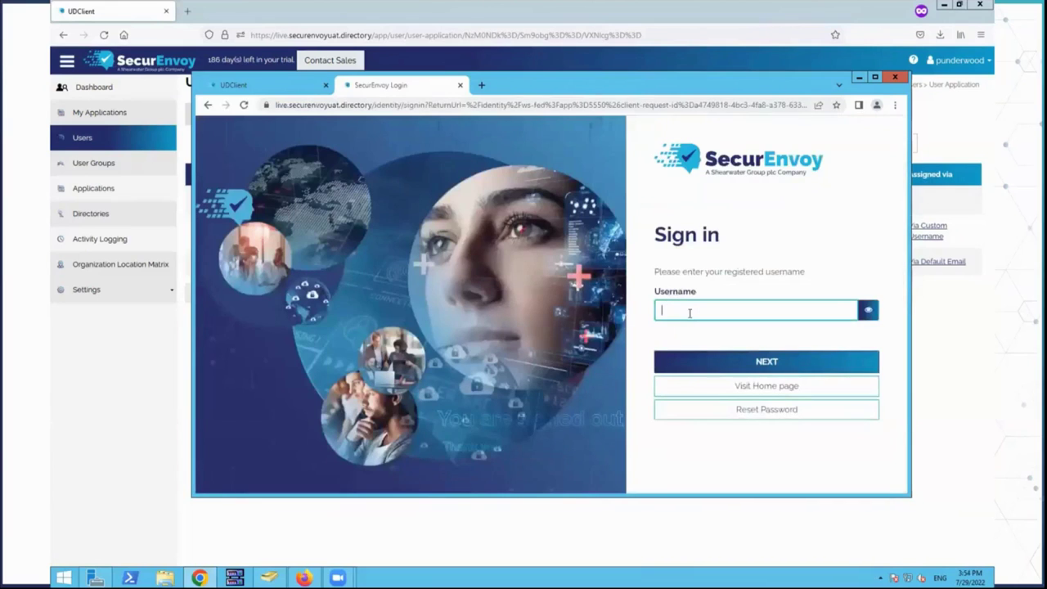
type("john")
key("Return")
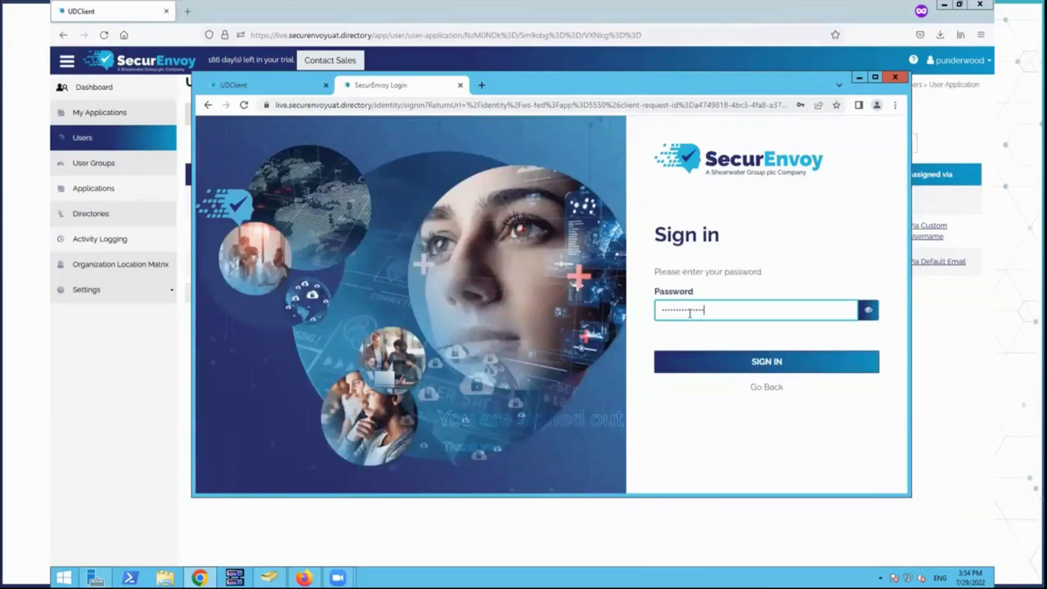
key("Return")
key("Return")
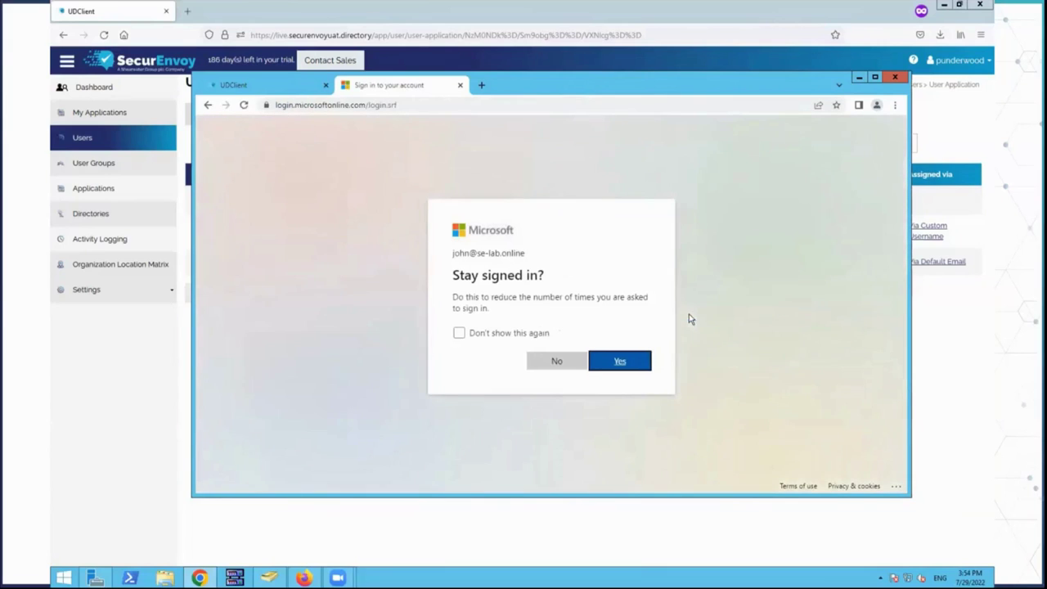
left_click(563, 365)
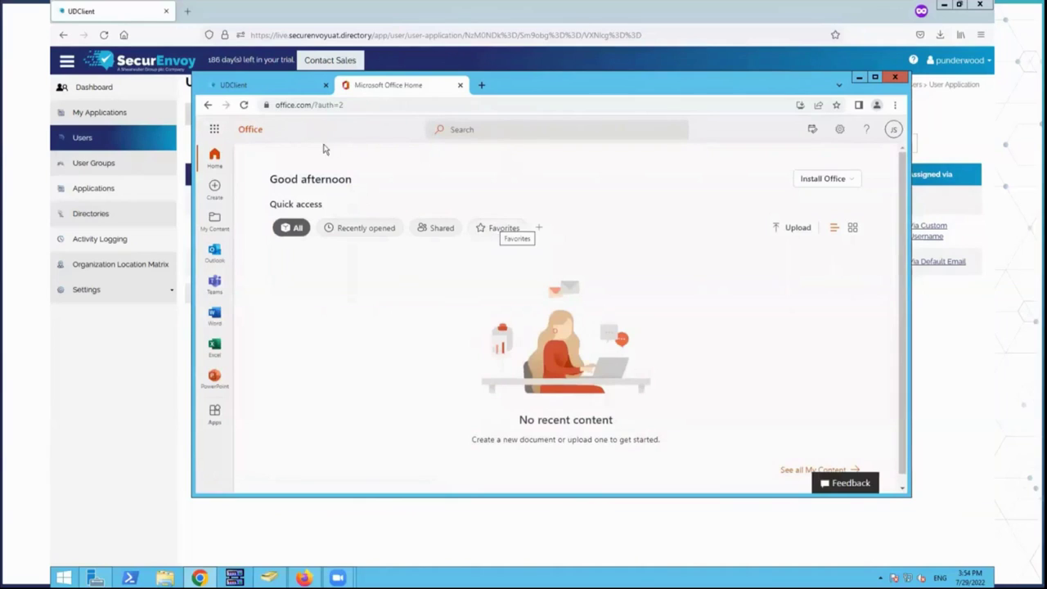
Step: Sign out of Office 365 from the account avatar menu
left_click(894, 131)
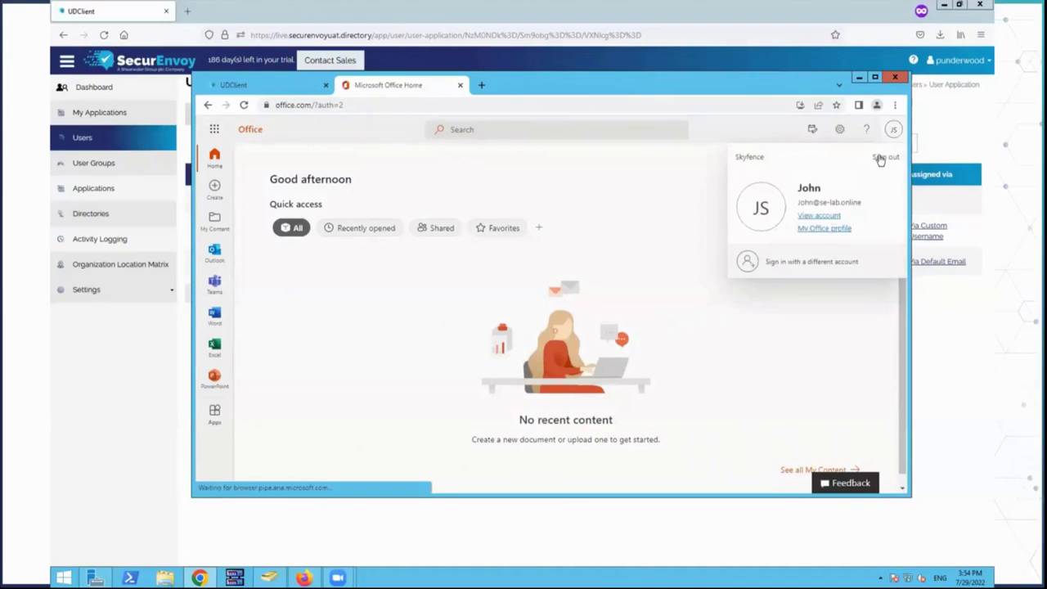
left_click(882, 158)
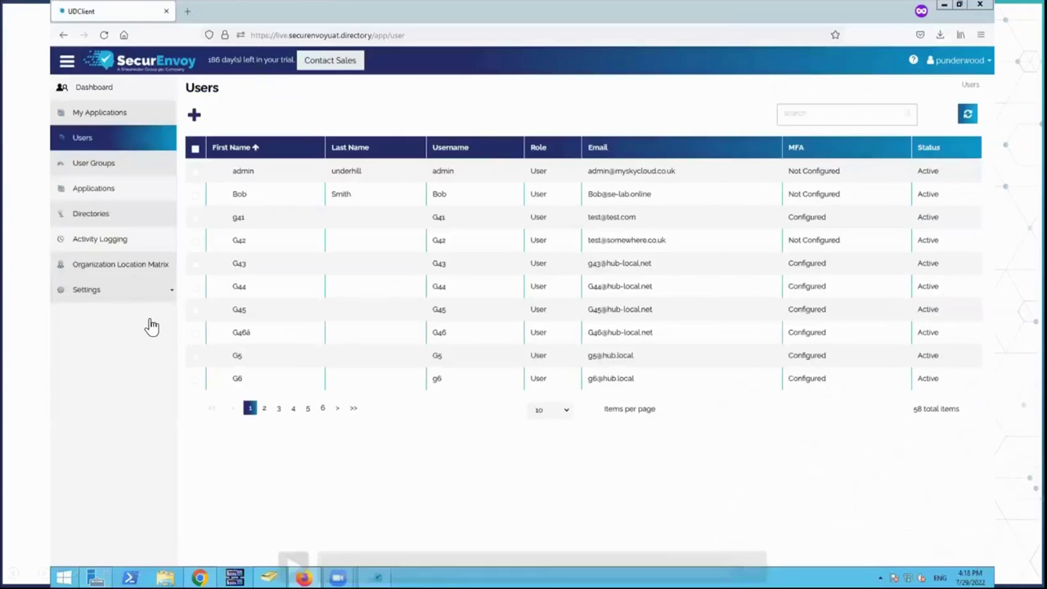
Step: Show SecurEnvoy's Configurations list with Radius Client, SSO and Templates sections
left_click(293, 565)
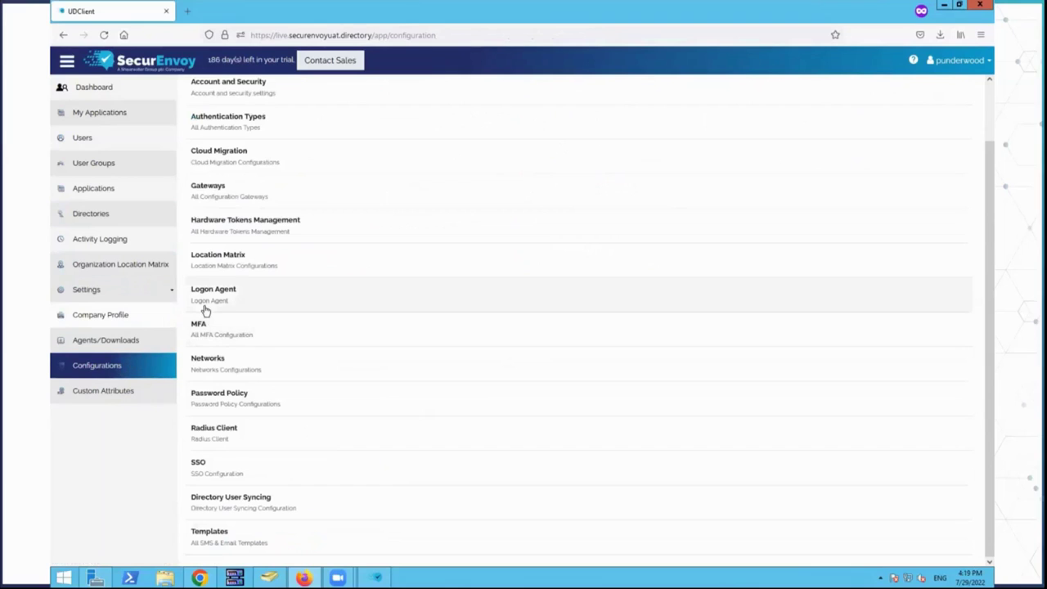
Step: Check the Radius service's local IP address and port 1812
left_click(375, 578)
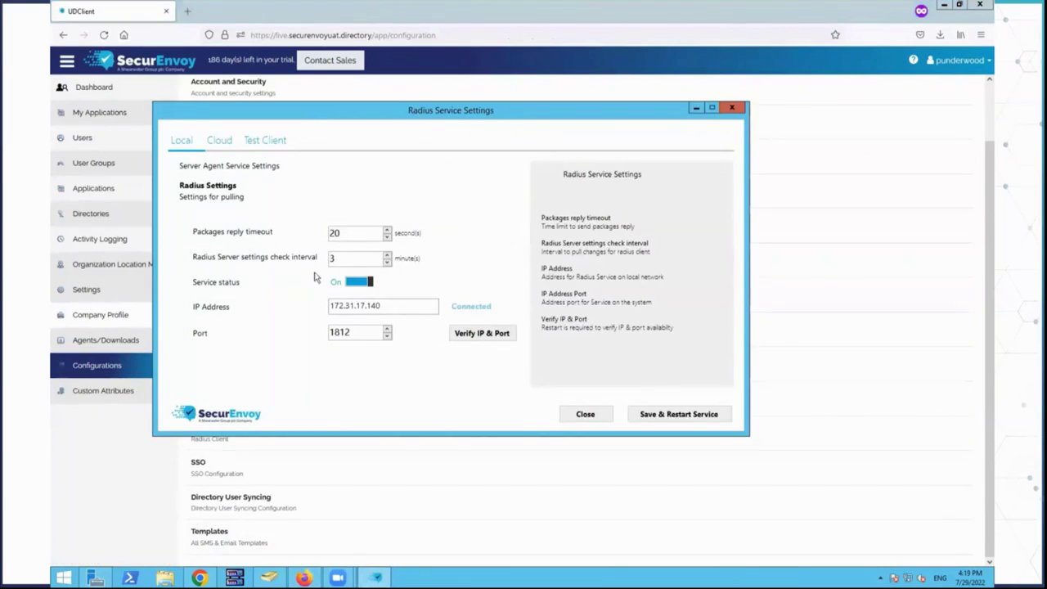
left_click(400, 308)
double_click(354, 305)
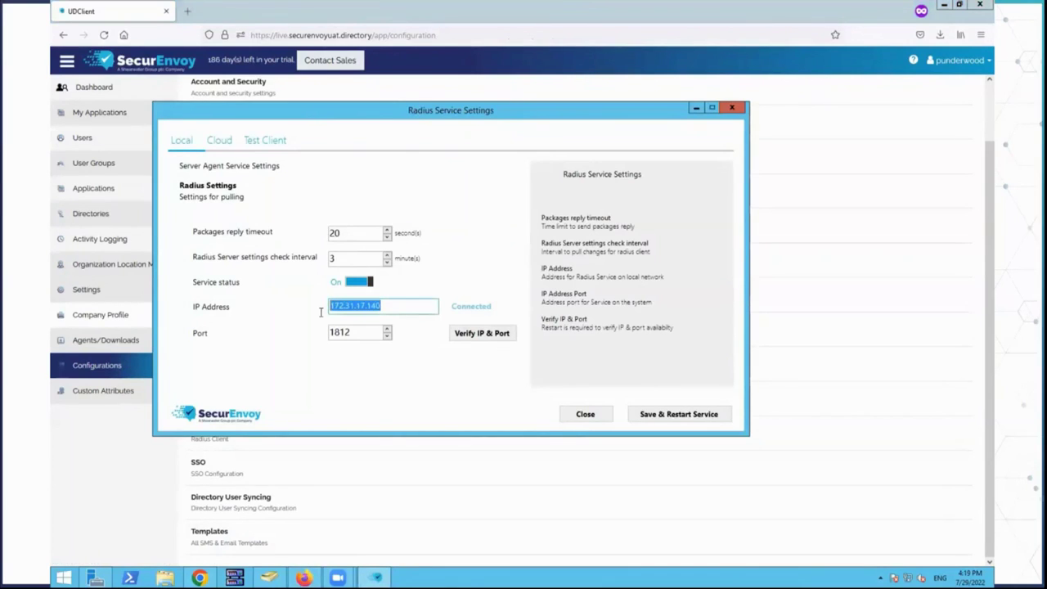
left_click(360, 334)
left_click_drag(355, 334, 330, 333)
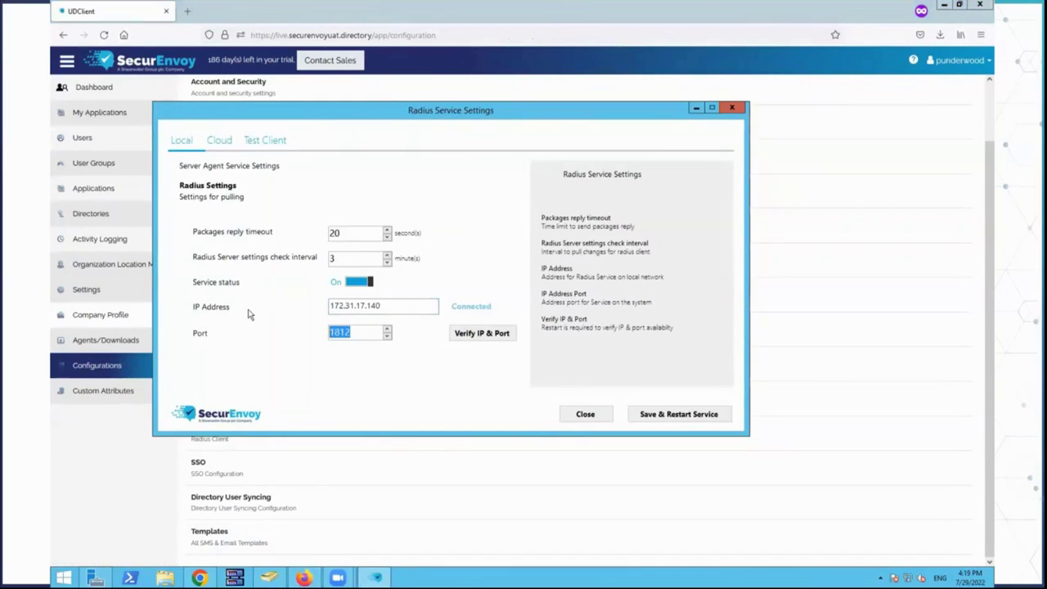
Step: Check the Cloud settings: tenant name 'live' and the Identity Service Endpoint URL
left_click(220, 144)
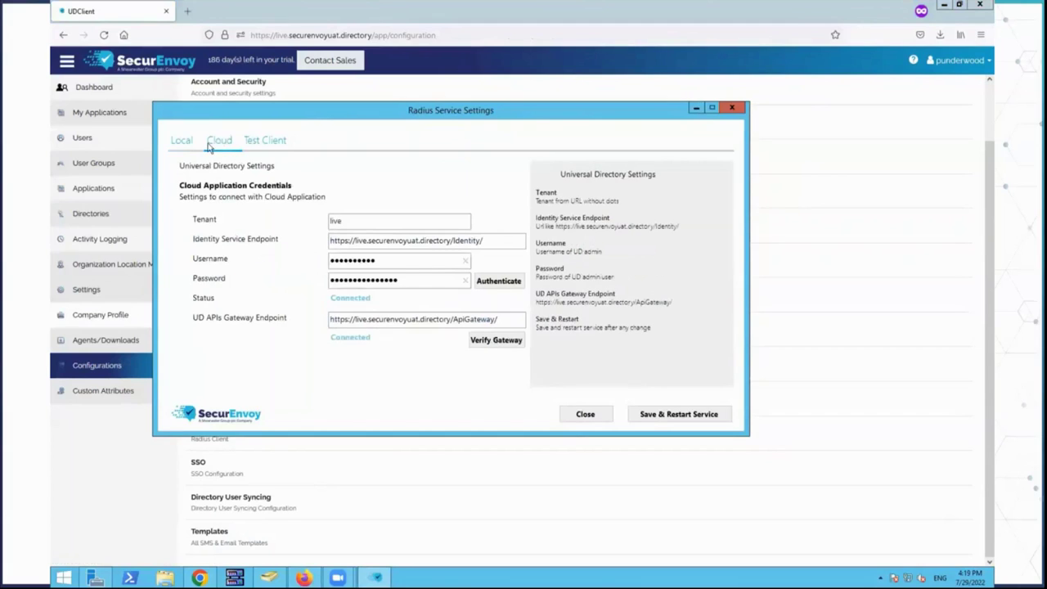
left_click_drag(346, 219, 323, 223)
left_click_drag(503, 244, 322, 257)
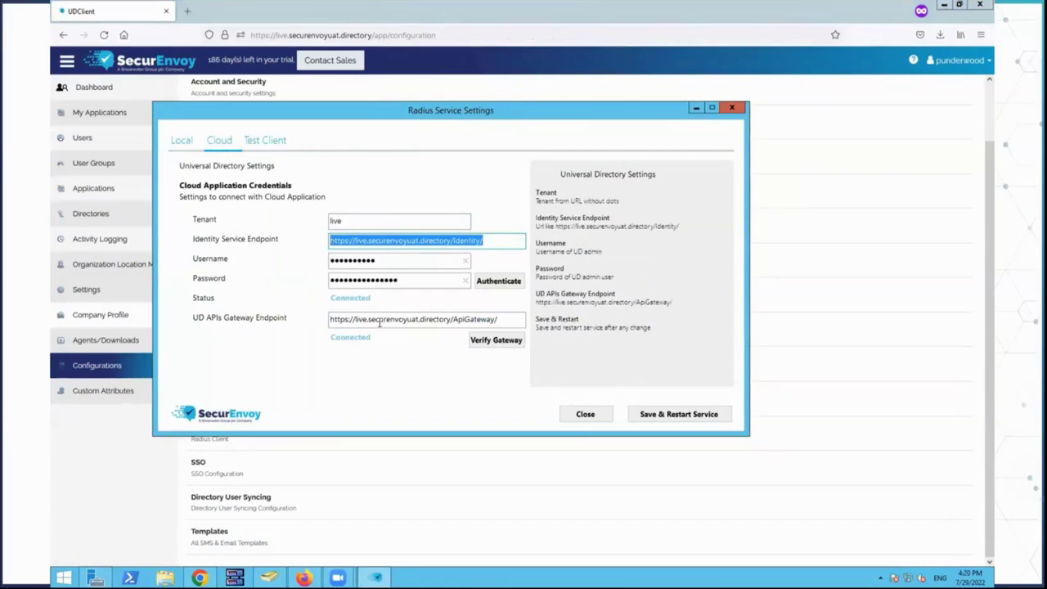
Step: Select test client 172.31.35.57 on the Test Client tab and close Radius Service Settings
left_click(275, 143)
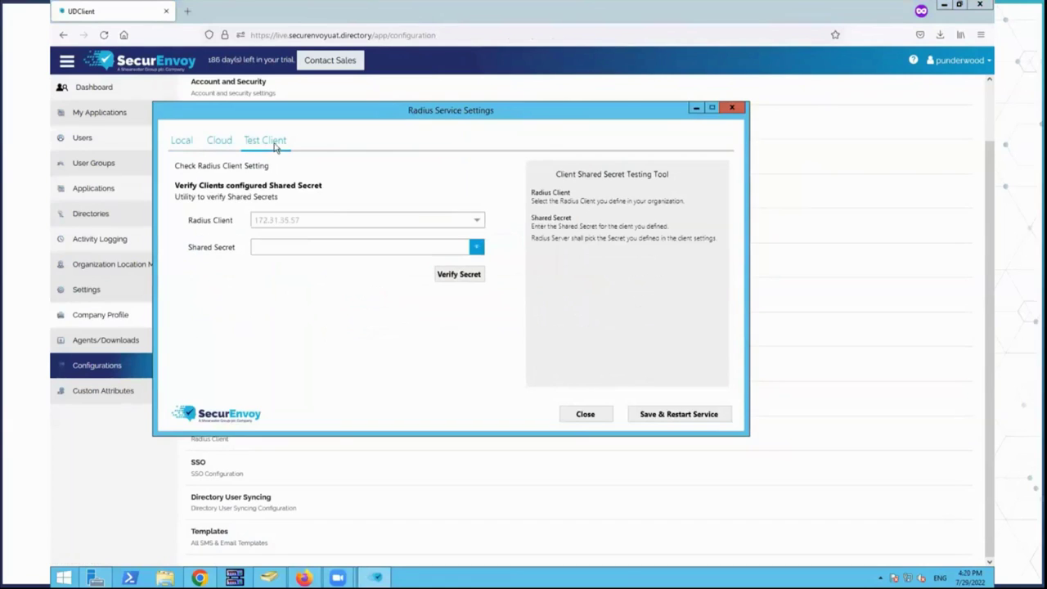
left_click(320, 222)
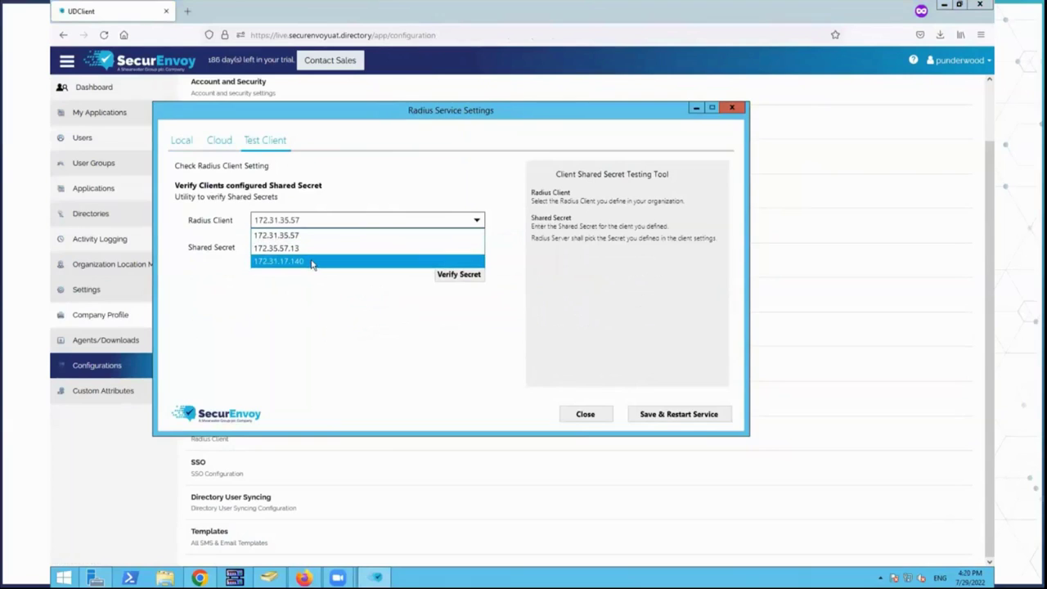
left_click(353, 190)
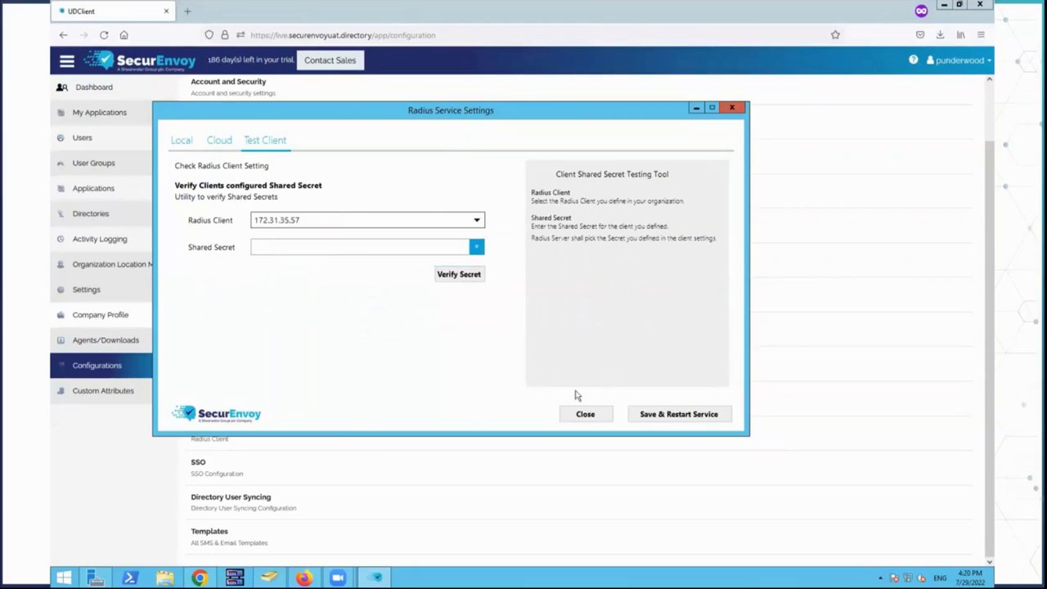
left_click(585, 414)
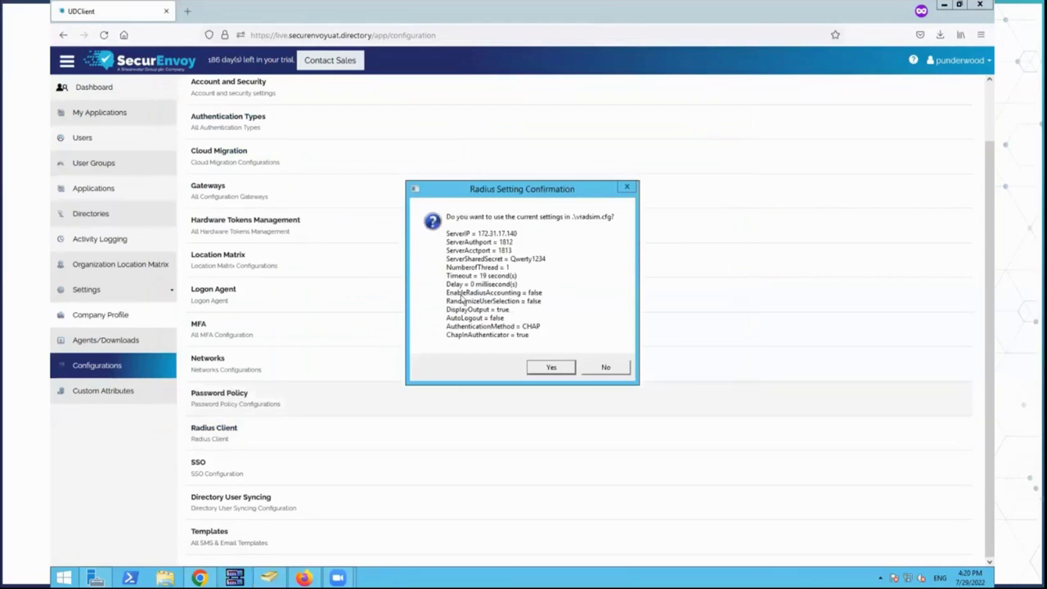
Step: Accept the radsim.cfg settings and run a manual login for the test user on the first simulated port
left_click(547, 369)
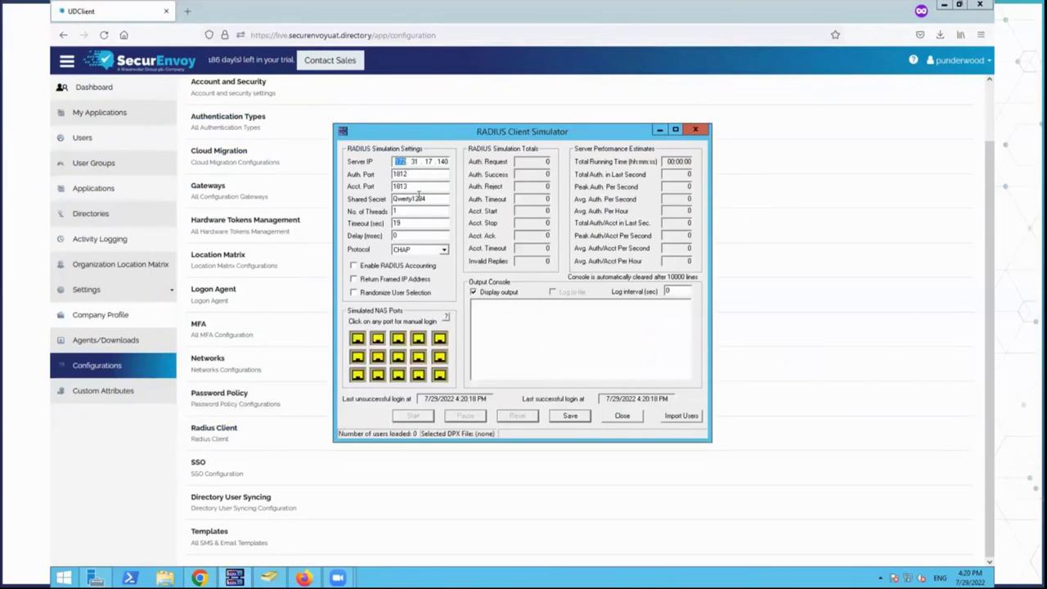
left_click(357, 339)
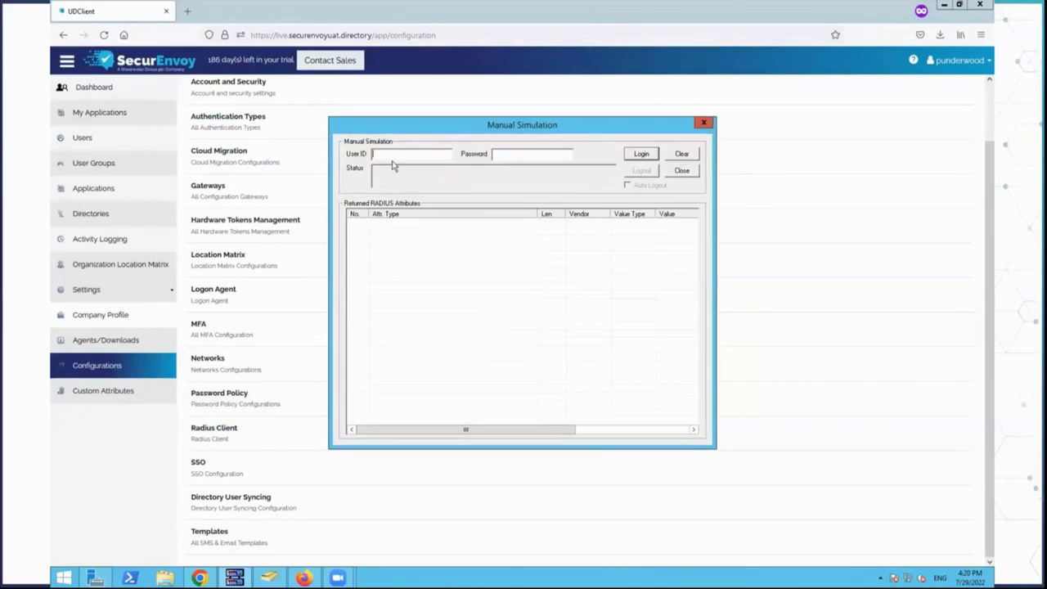
key("Return")
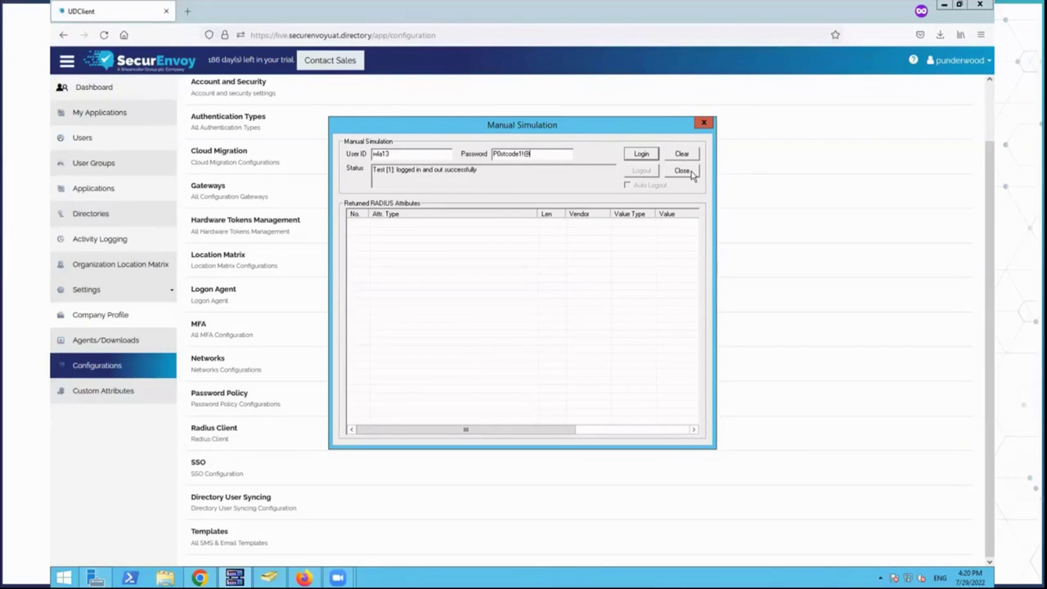
left_click(682, 171)
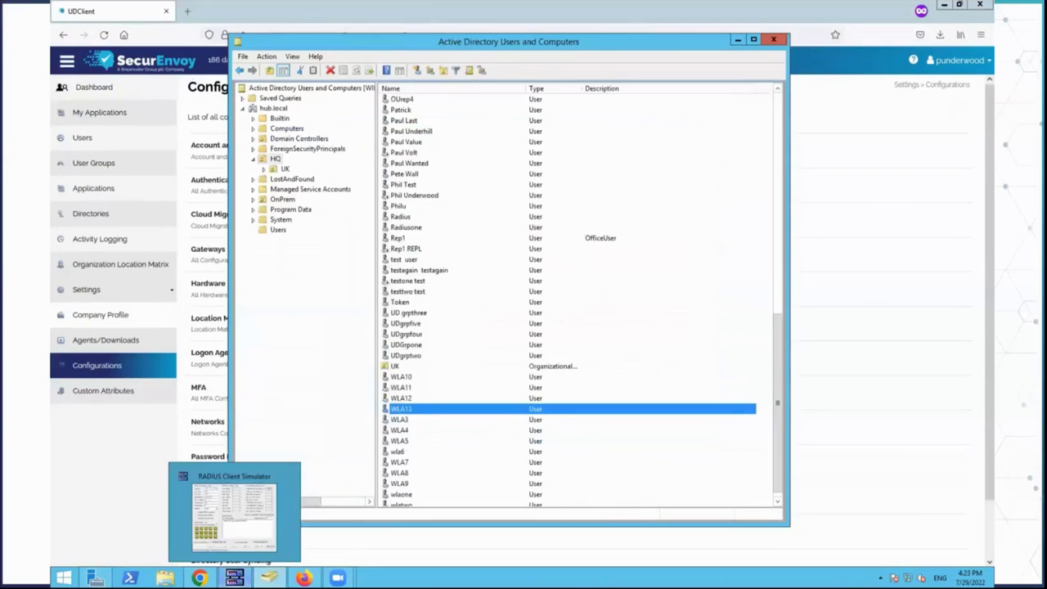
Step: Edit the previous user ID into the second test user's credentials and submit the login
left_click(234, 511)
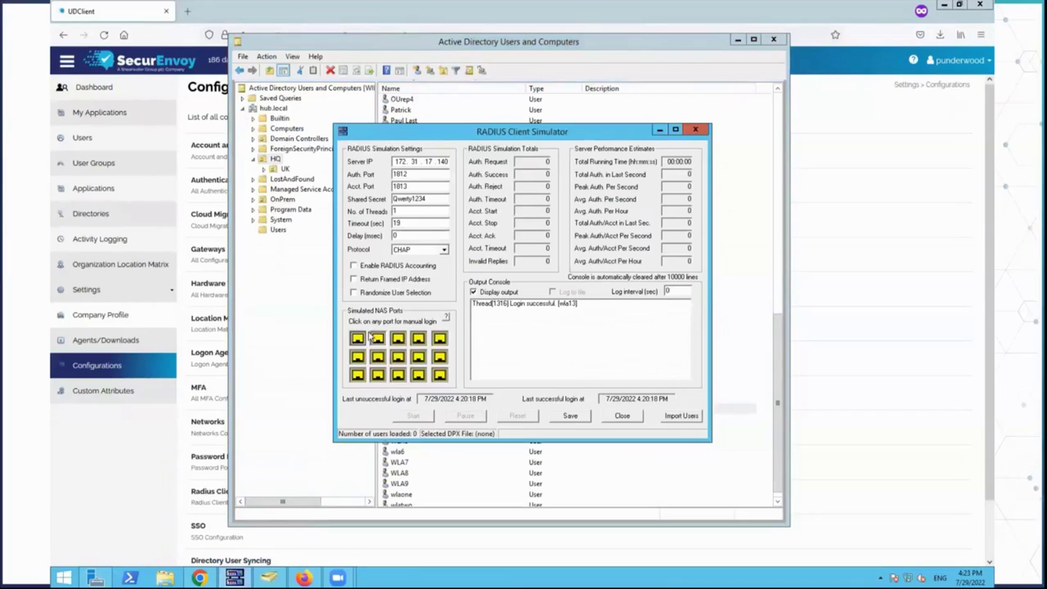
left_click(404, 155)
key("BackSpace")
key("BackSpace")
type("6")
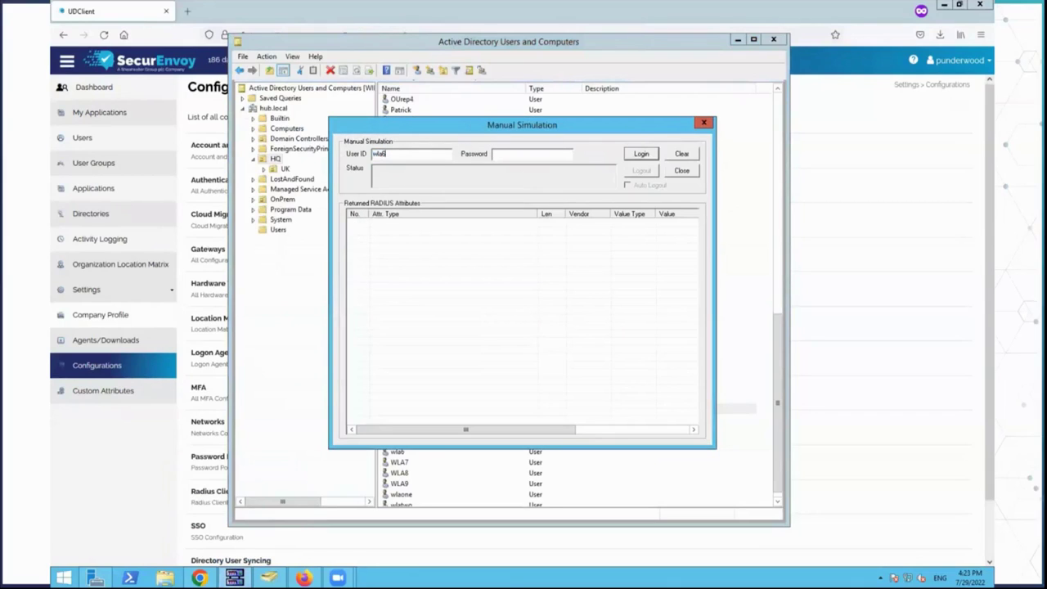
key("Return")
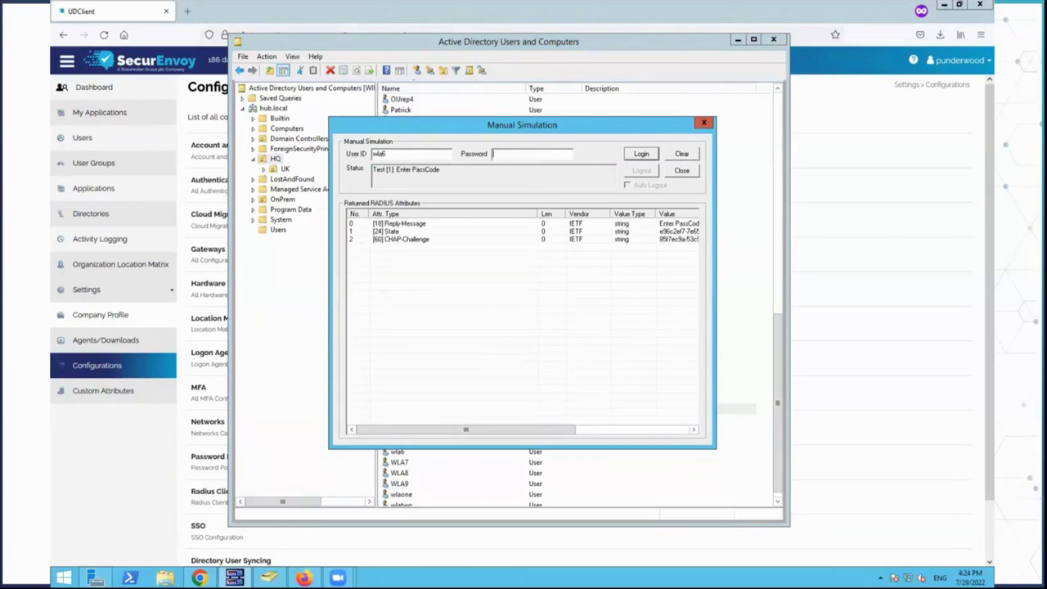
Step: Answer the passcode challenge with the one-time passcode, then close the manual login window
left_click_drag(487, 429, 565, 429)
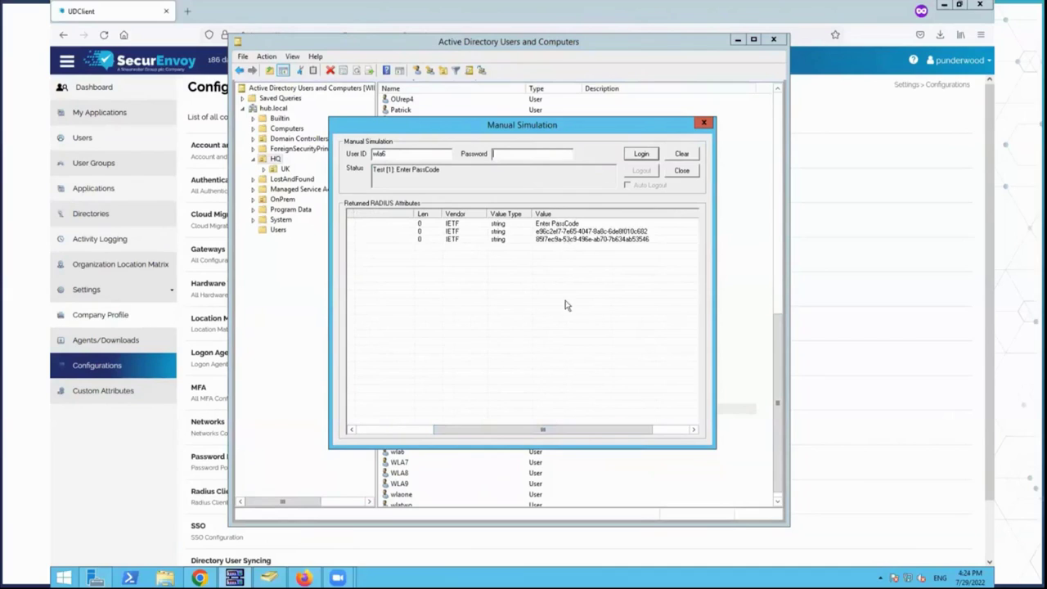
left_click_drag(581, 430, 503, 430)
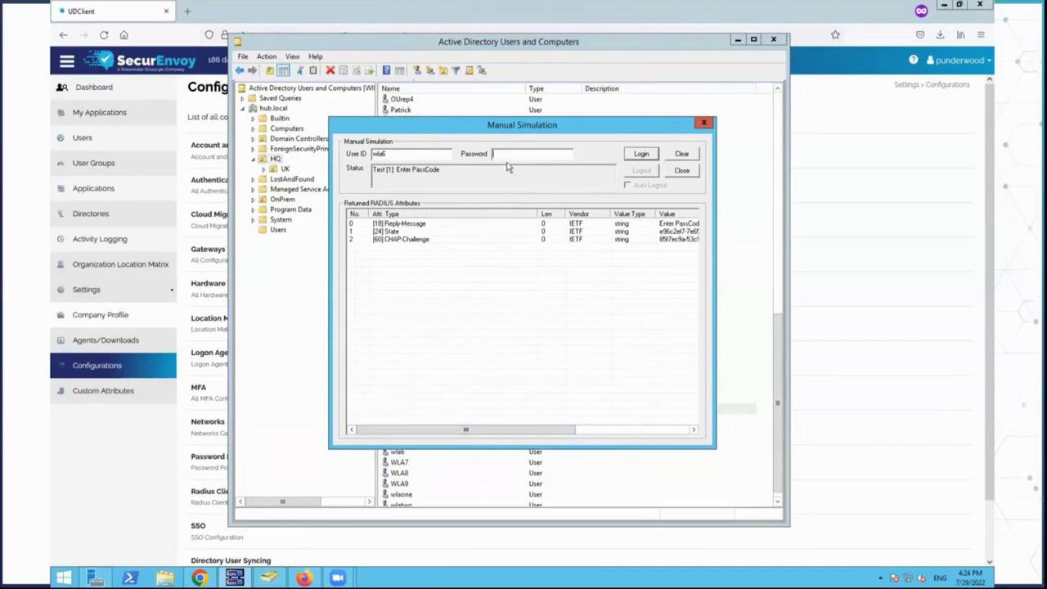
left_click(643, 154)
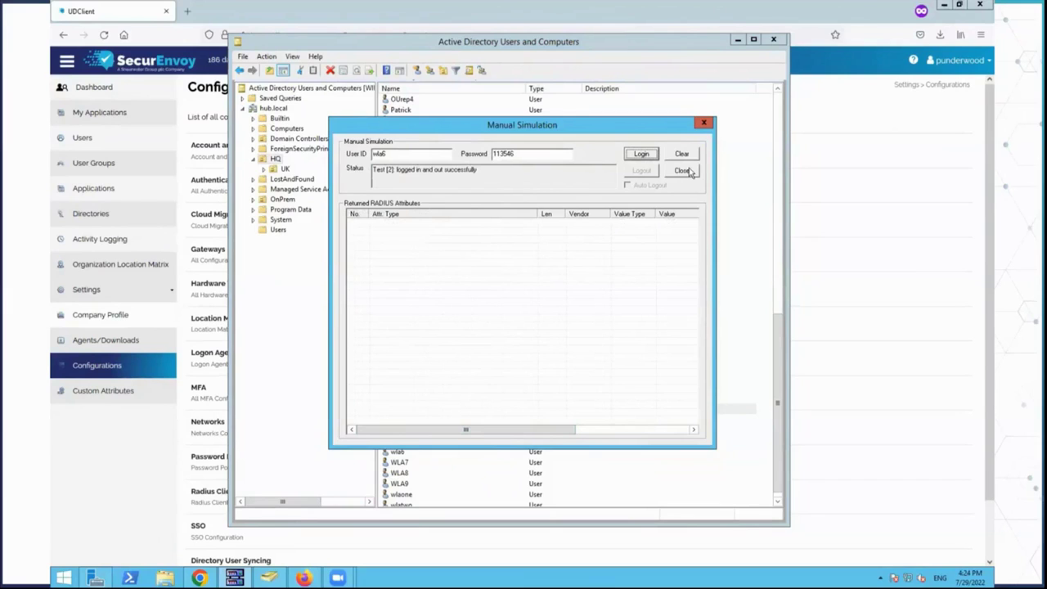
left_click(708, 123)
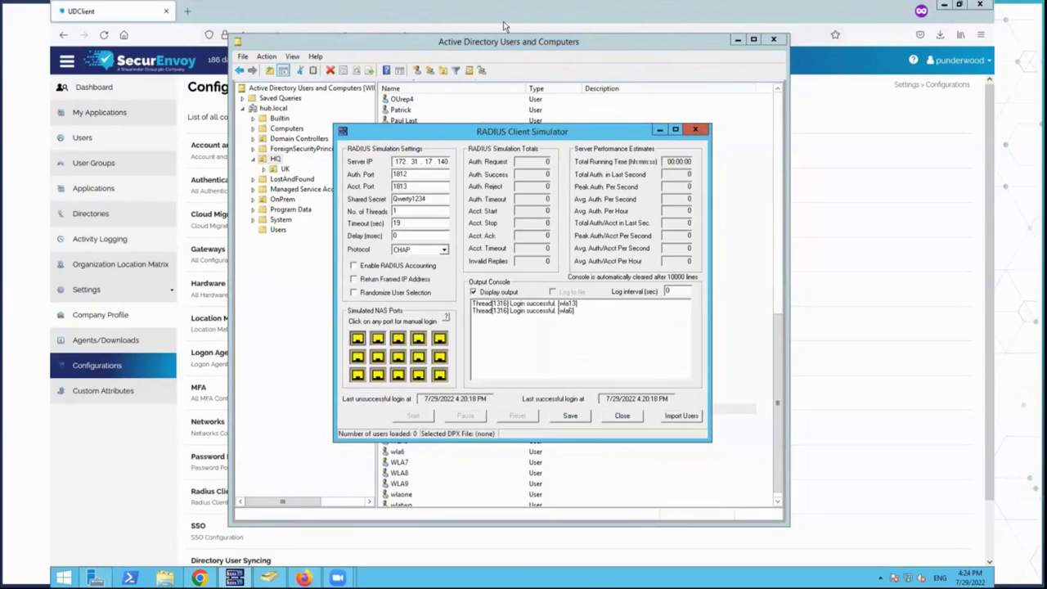